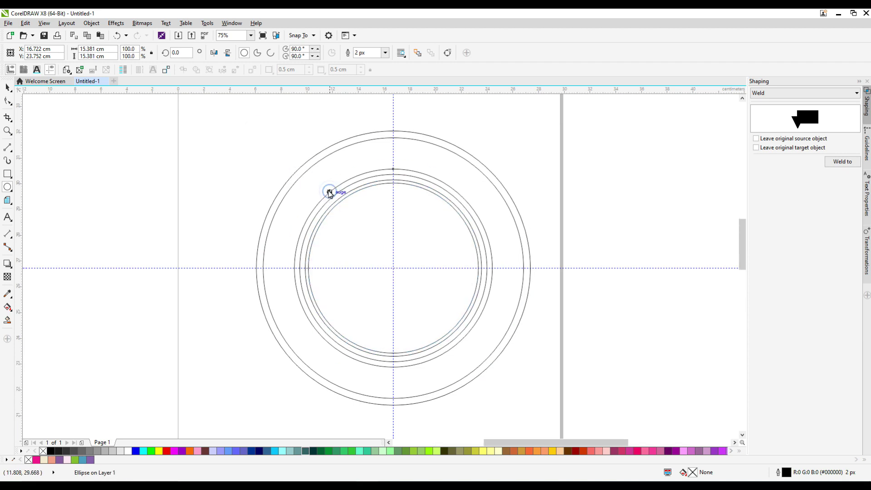
Step: Add a much smaller concentric circle at the centre of the rings by scaling down a copy of the innermost ring
scroll(330, 192, up, 2)
drag(243, 149, 369, 302)
scroll(369, 290, down, 5)
key(Escape)
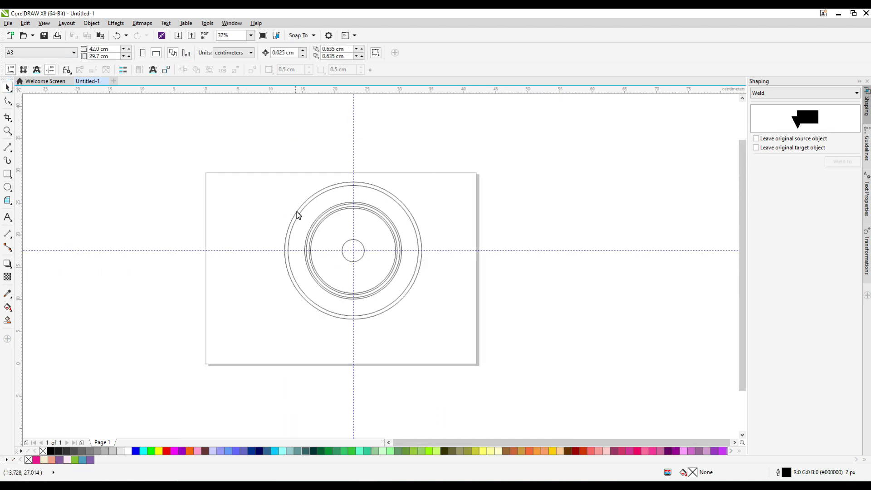
Step: Draw a closed vertical Bezier line about 7.4 cm long beside the rings, starting near the horizontal guideline, with a vertical guideline through it
click(9, 147)
click(37, 180)
click(448, 250)
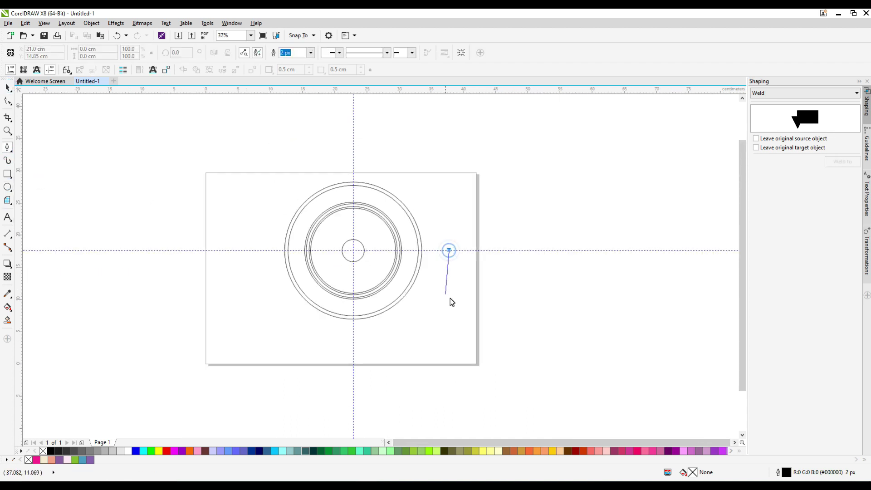
scroll(450, 302, up, 5)
click(436, 361)
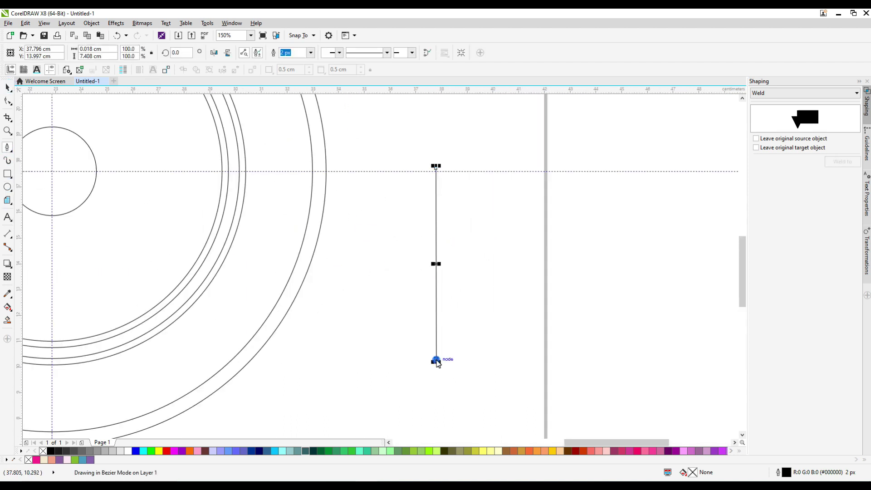
click(436, 169)
Step: Convert the line's segments to curves and bend both sides outward into a pointed leaf shape around the vertical guideline
key(F10)
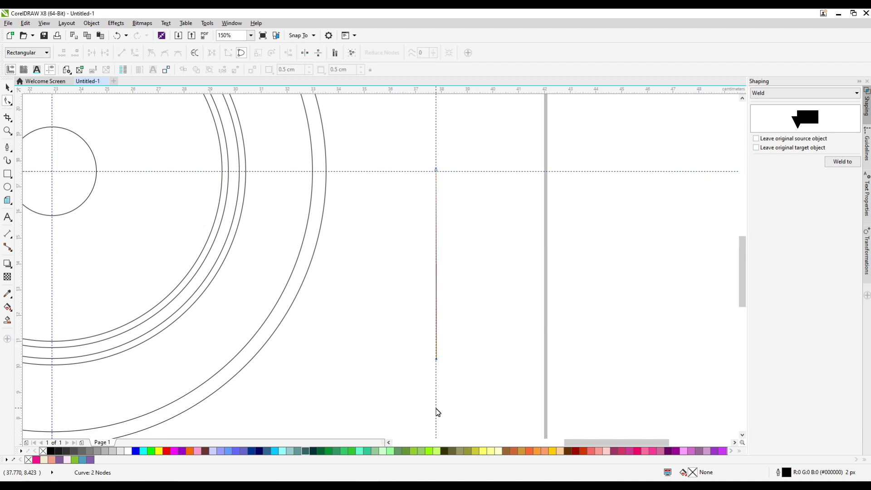
drag(436, 301, 488, 277)
right_click(436, 282)
click(462, 317)
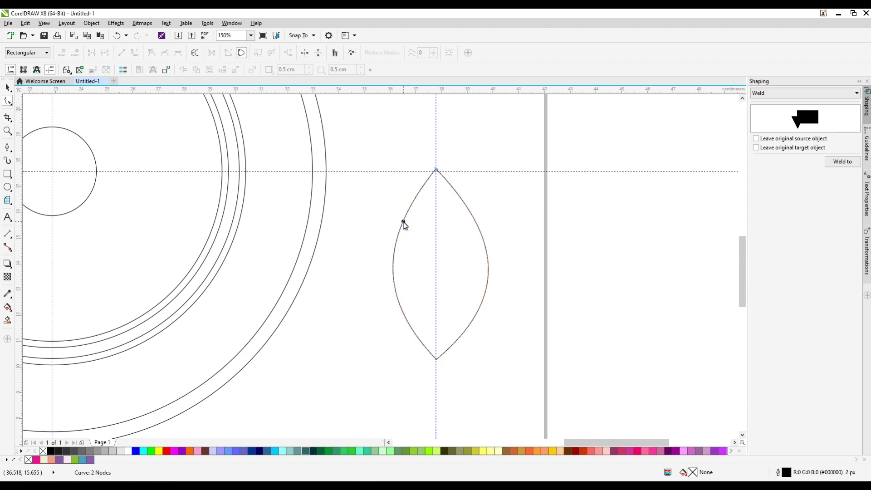
drag(401, 314, 385, 313)
drag(485, 311, 492, 290)
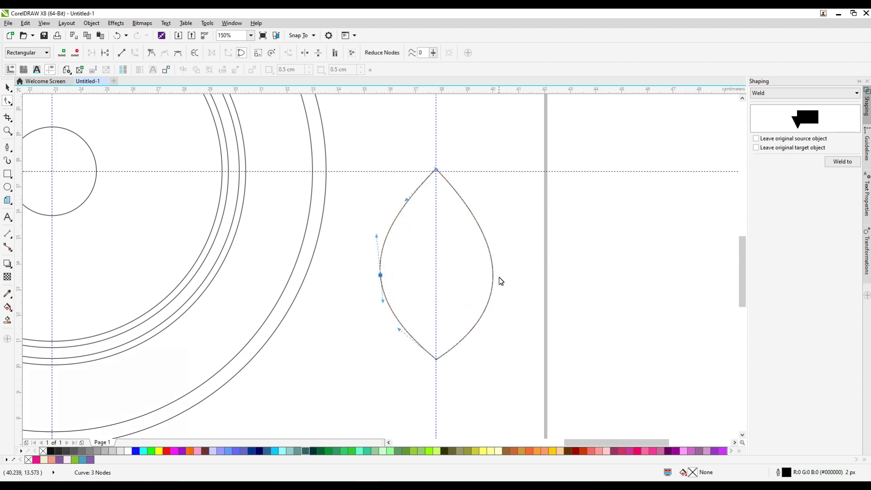
Step: Round the lower end of the leaf shape and even out its side nodes to form a smooth teardrop
key(s)
click(381, 274)
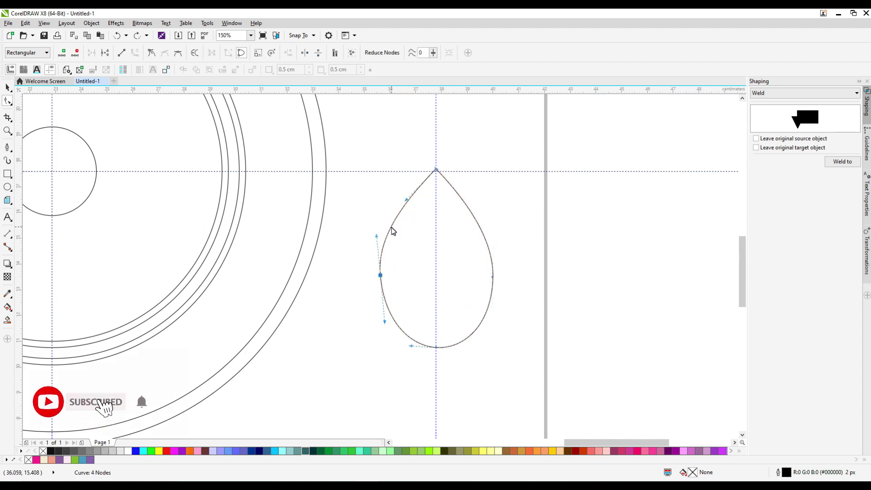
click(492, 277)
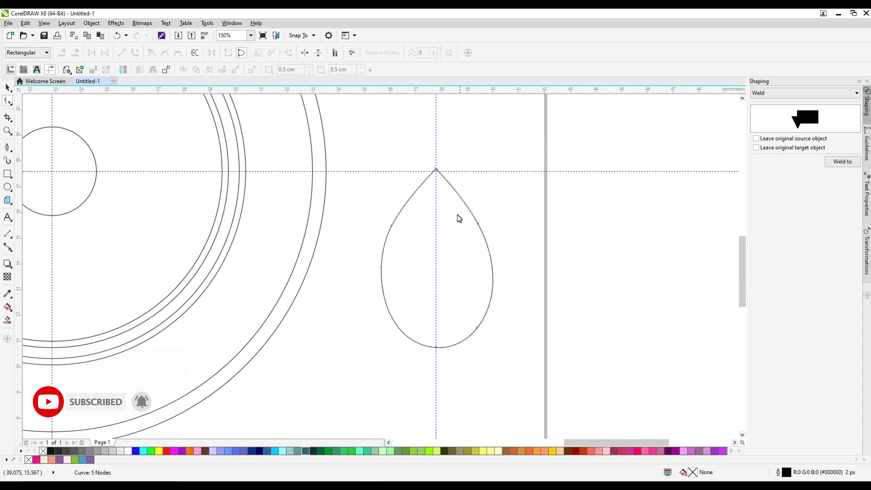
scroll(457, 214, down, 3)
scroll(440, 221, up, 5)
scroll(440, 221, down, 3)
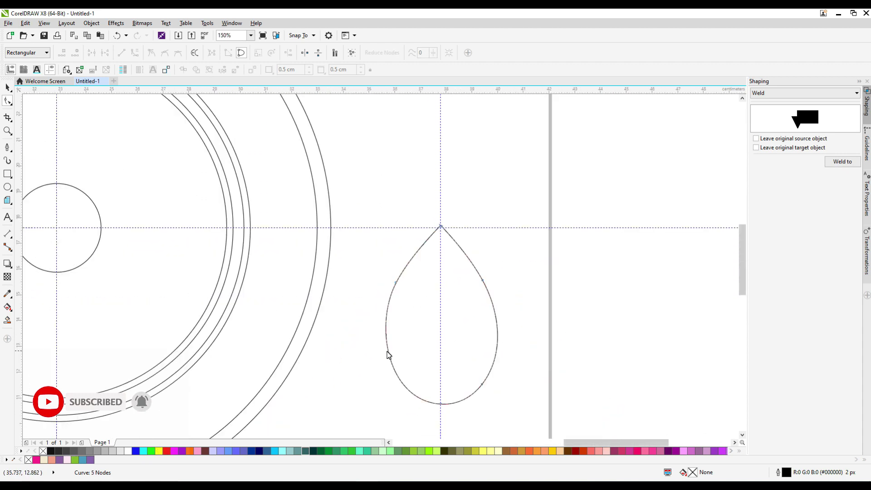
Step: Resize the teardrop to about 4.5 cm wide and 6.2 cm tall
scroll(497, 341, down, 5)
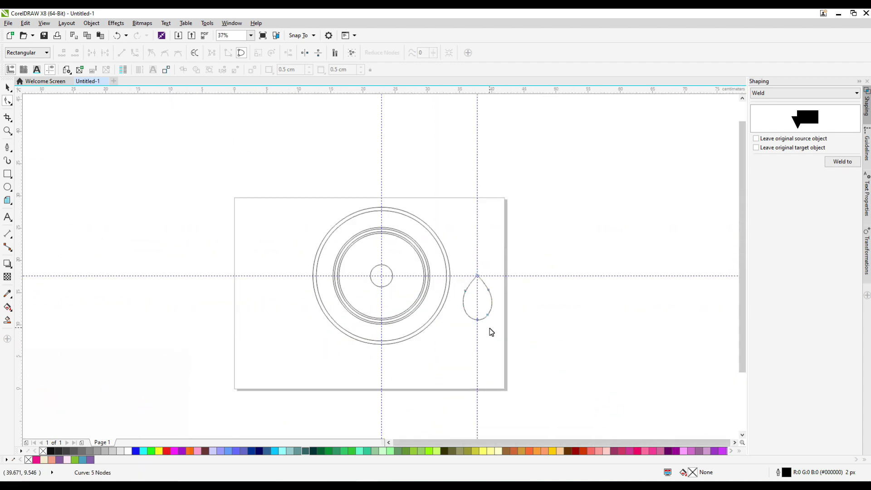
scroll(489, 332, up, 3)
key(space)
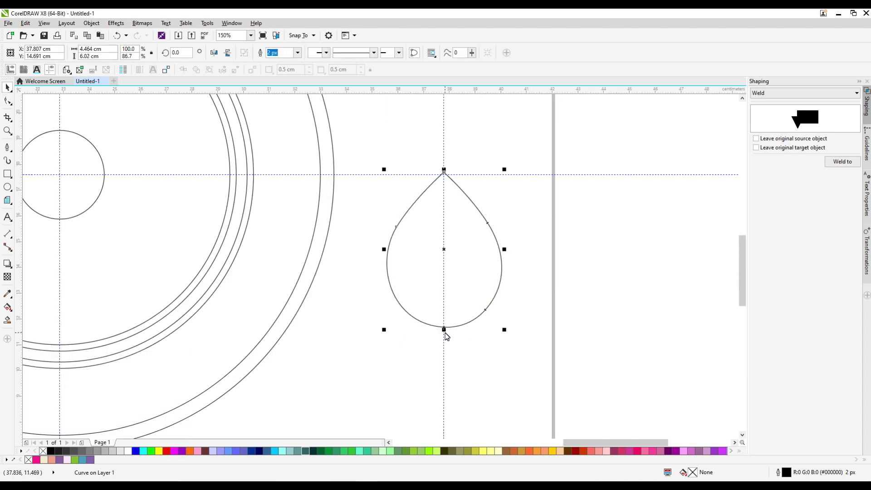
drag(445, 333, 444, 338)
Step: Nest two smaller, vertically stretched copies inside the teardrop, about 4.0 × 5.6 cm and 3.2 × 4.7 cm
drag(384, 169, 424, 215)
scroll(404, 181, up, 2)
scroll(436, 200, down, 2)
drag(465, 317, 465, 339)
scroll(494, 272, up, 2)
drag(509, 272, 526, 277)
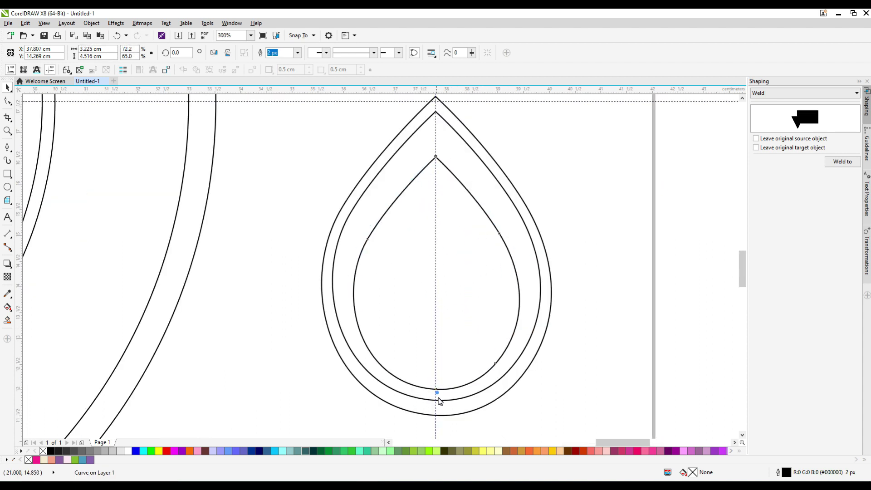
drag(439, 401, 438, 405)
Step: Nest four more shrinking teardrop copies near the lower end, the first two about 2.7 × 4.0 cm and 1.6 × 2.4 cm
drag(350, 149, 354, 171)
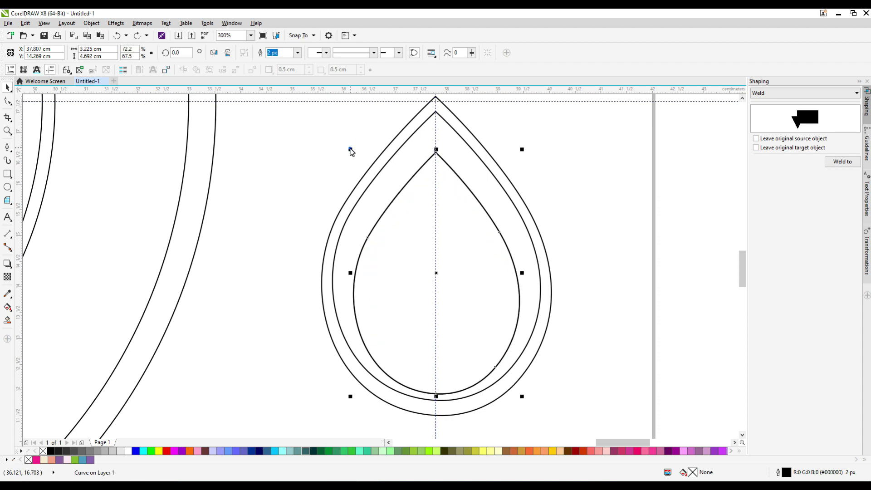
drag(436, 374, 434, 382)
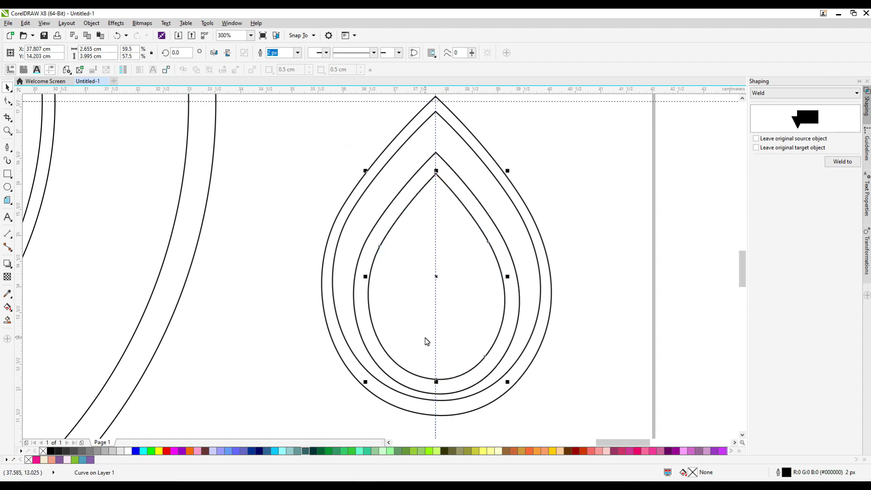
drag(365, 171, 394, 213)
drag(434, 314, 435, 349)
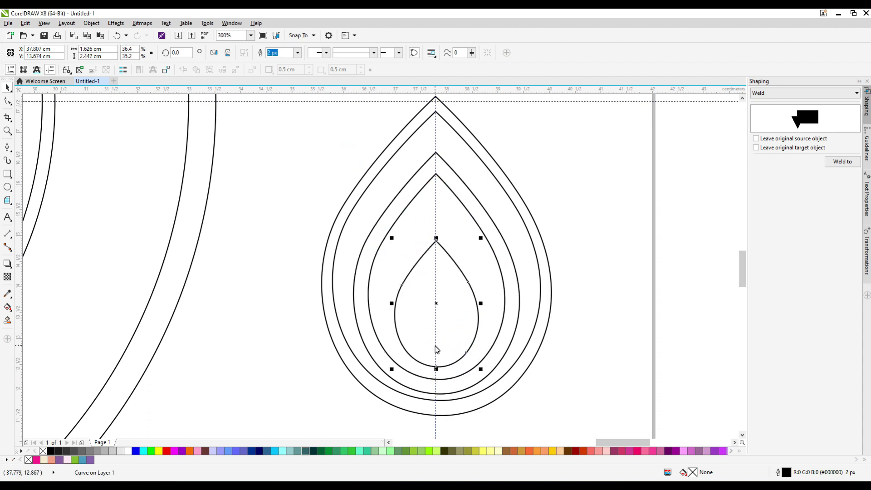
drag(391, 369, 444, 334)
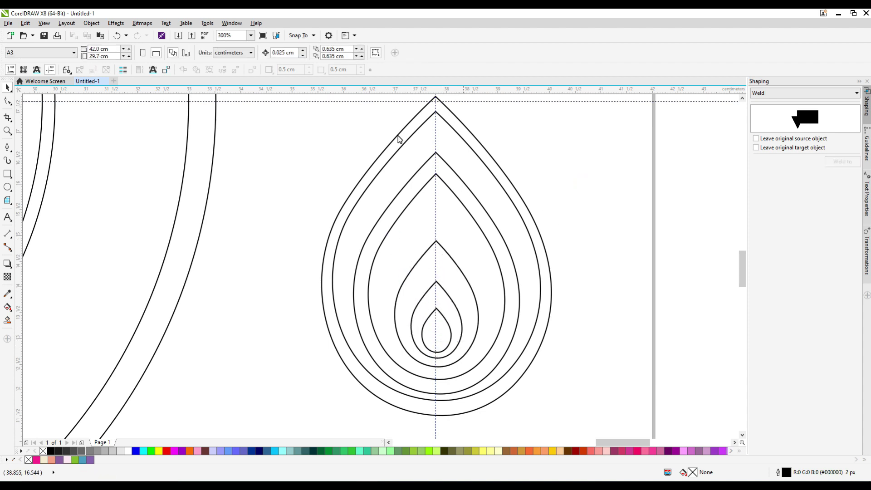
Step: Fill the innermost teardrop light yellow, the one around it pale pink and the third one magenta
drag(498, 451, 454, 320)
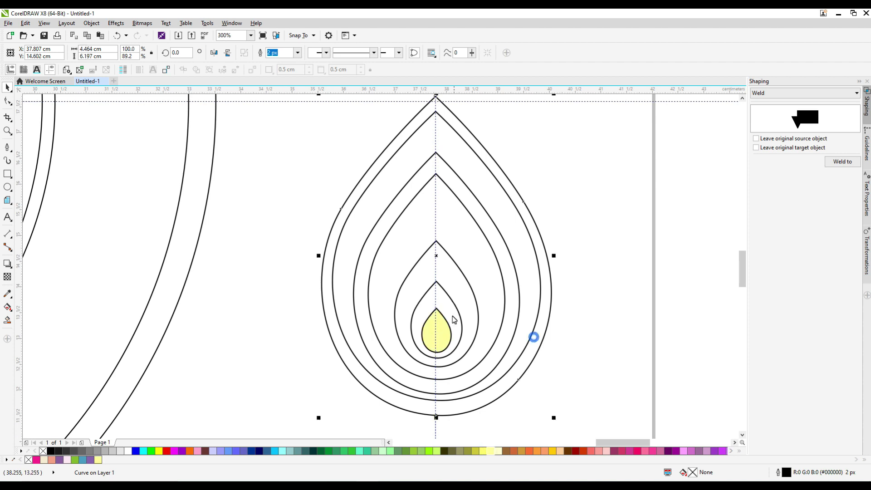
click(67, 459)
click(449, 279)
click(36, 459)
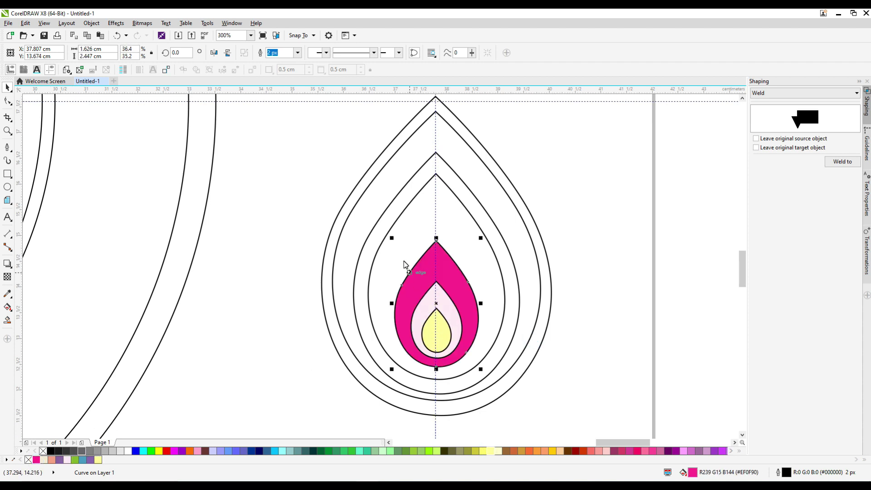
Step: Place an enlarged copy of the magenta teardrop, about 1.8 × 2.7 cm, behind it and fill the copy pale yellow
click(429, 262)
key(shift+Page_Up)
drag(383, 233, 382, 234)
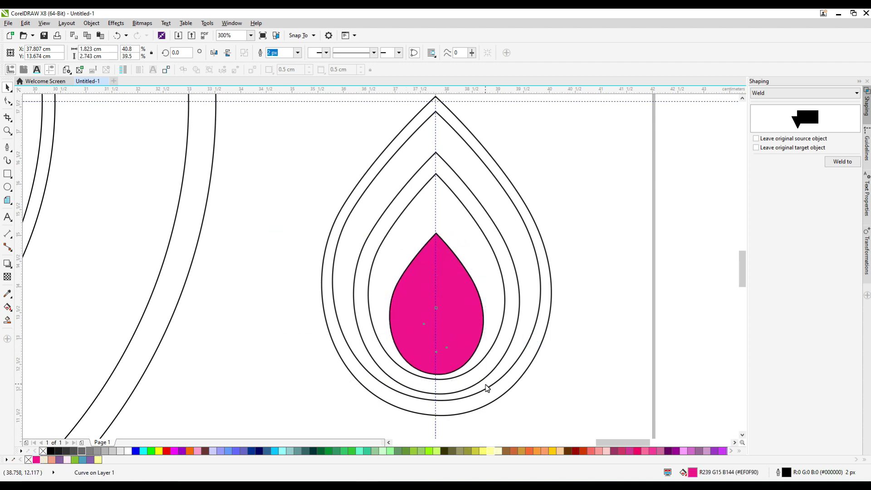
key(shift+Page_Down)
scroll(402, 229, up, 2)
click(44, 459)
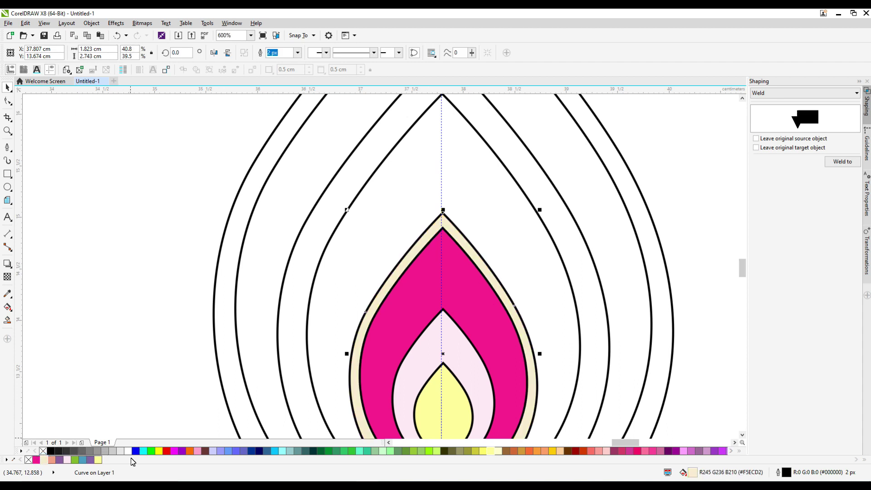
click(498, 451)
Step: Fill the teardrop around the pale yellow one orange and stretch the next larger teardrop to about 5.0 cm tall
scroll(320, 298, down, 3)
click(410, 256)
click(454, 318)
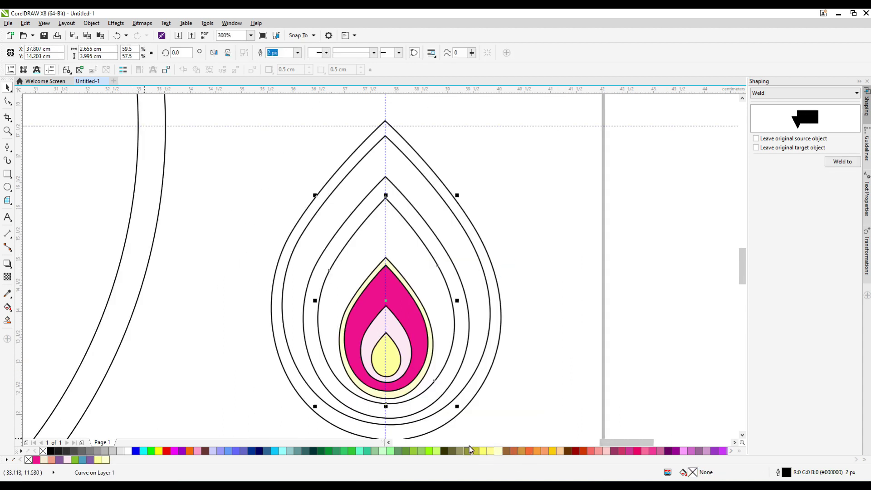
click(529, 450)
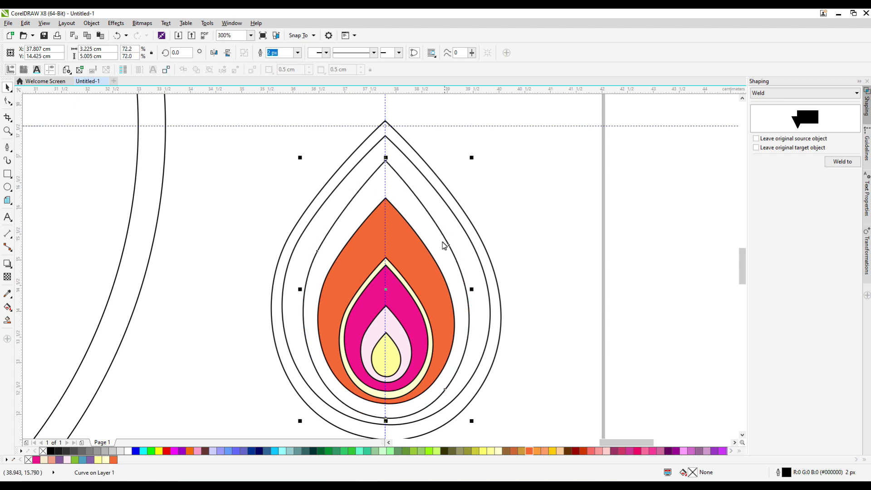
Step: Fill the outermost teardrop purple and change its fill to a darker purple
click(315, 307)
click(59, 459)
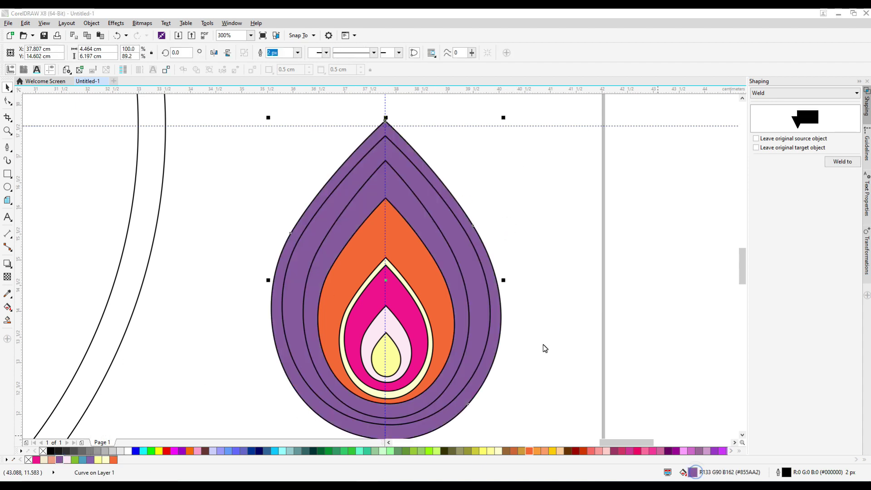
key(shift+F11)
click(311, 243)
click(540, 327)
Step: Fill the second-largest teardrop pale pink and the third-largest one medium purple
click(422, 166)
click(67, 459)
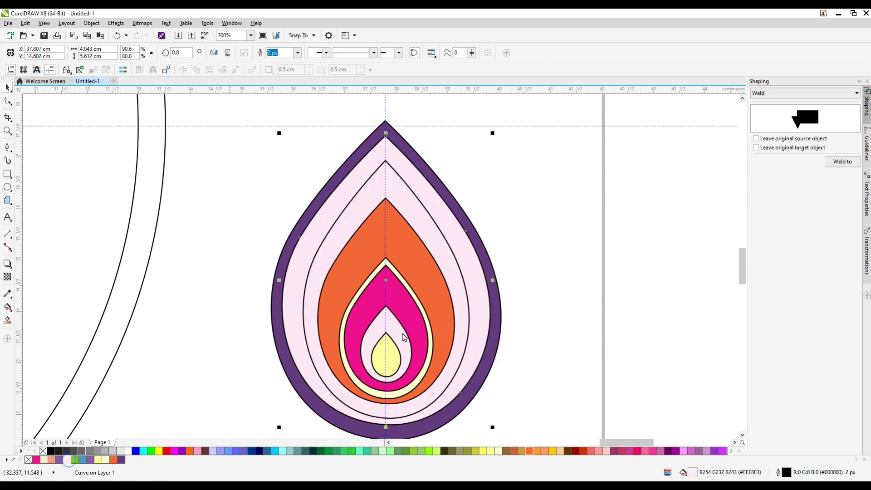
click(404, 336)
click(373, 186)
click(60, 459)
key(Escape)
scroll(381, 195, down, 2)
scroll(379, 216, up, 2)
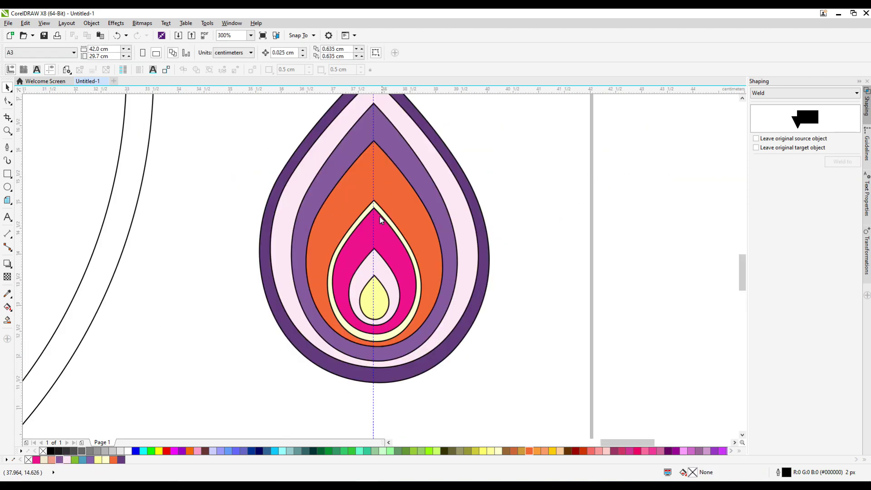
Step: Add an orange teardrop about 0.67 × 1.13 cm behind the innermost yellow one and resize the yellow one to about 0.57 × 0.89 cm
scroll(383, 272, down, 2)
click(368, 292)
scroll(368, 293, up, 5)
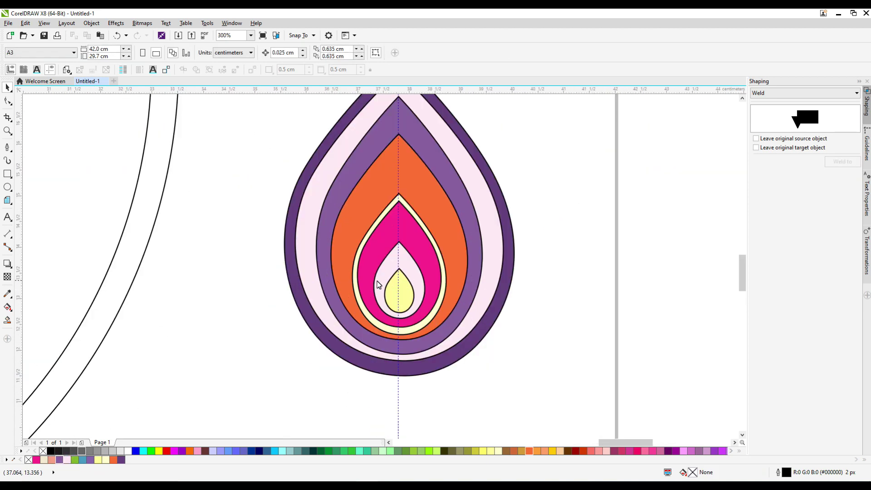
drag(344, 219, 406, 180)
scroll(406, 191, down, 2)
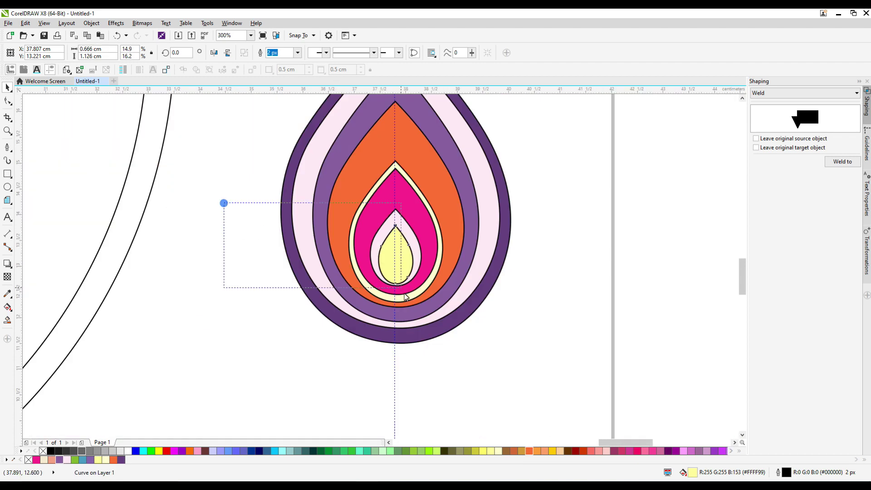
scroll(401, 265, up, 1)
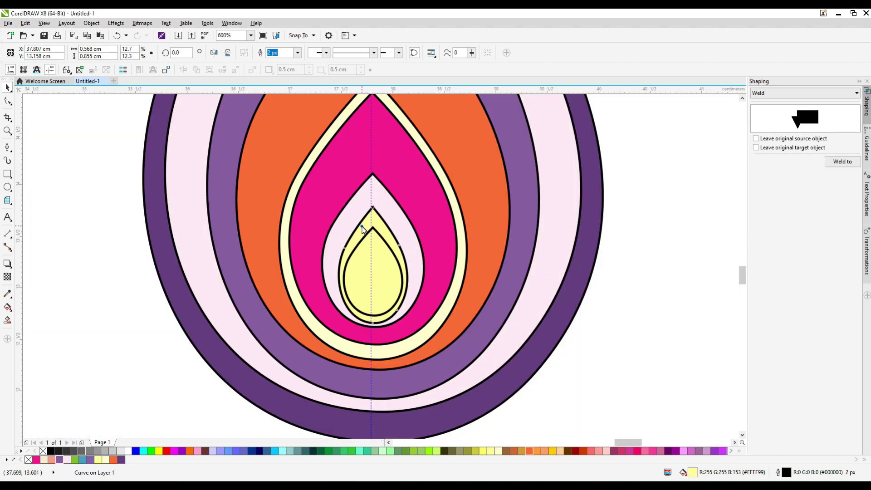
click(529, 451)
scroll(366, 272, up, 1)
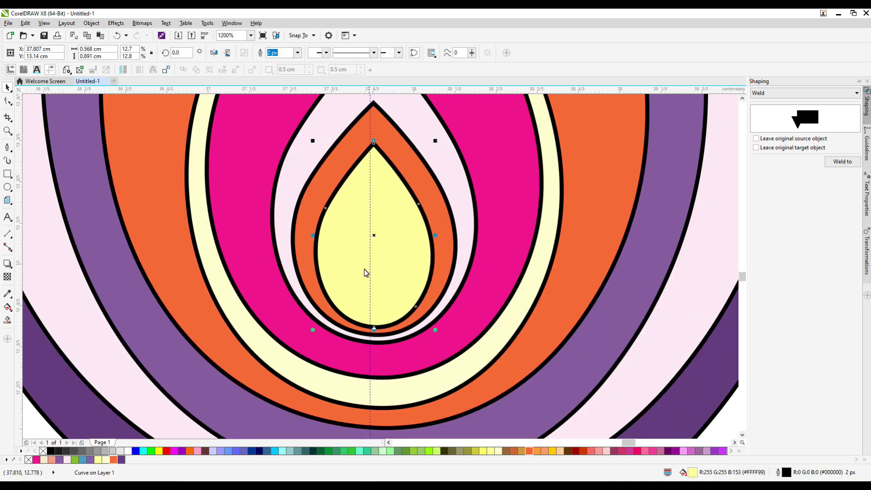
Step: Remove the outlines from all the teardrops inside the outermost dark purple one
scroll(224, 146, down, 2)
drag(223, 146, 436, 326)
scroll(368, 229, down, 2)
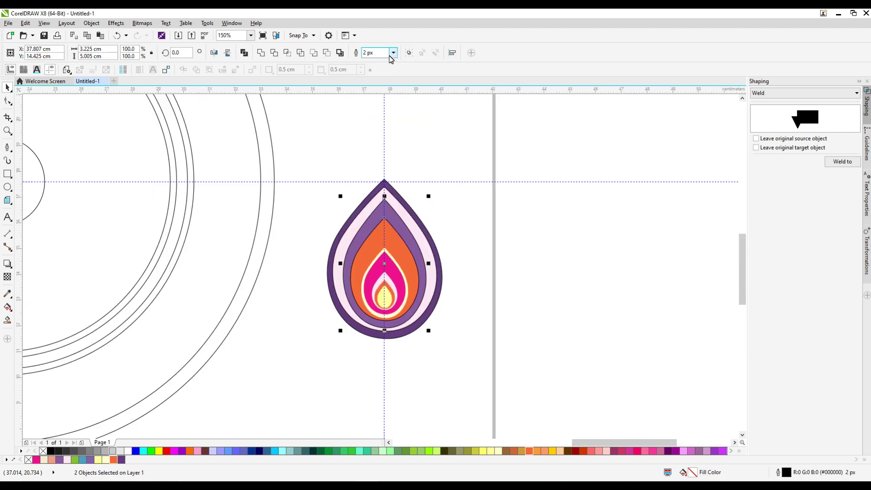
key(Escape)
scroll(382, 211, up, 2)
scroll(391, 193, down, 1)
click(395, 177)
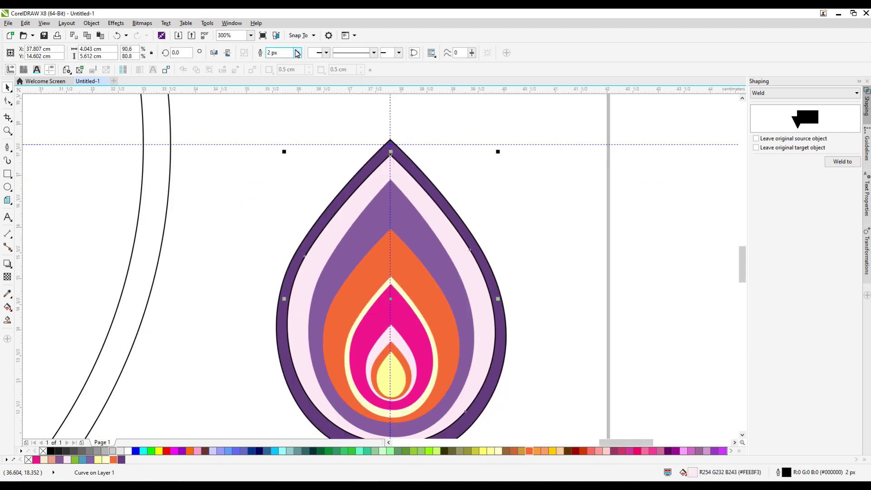
key(Escape)
scroll(431, 240, down, 1)
Step: Draw a small circle about 0.69 cm in diameter below the teardrop and fill it purple
click(8, 187)
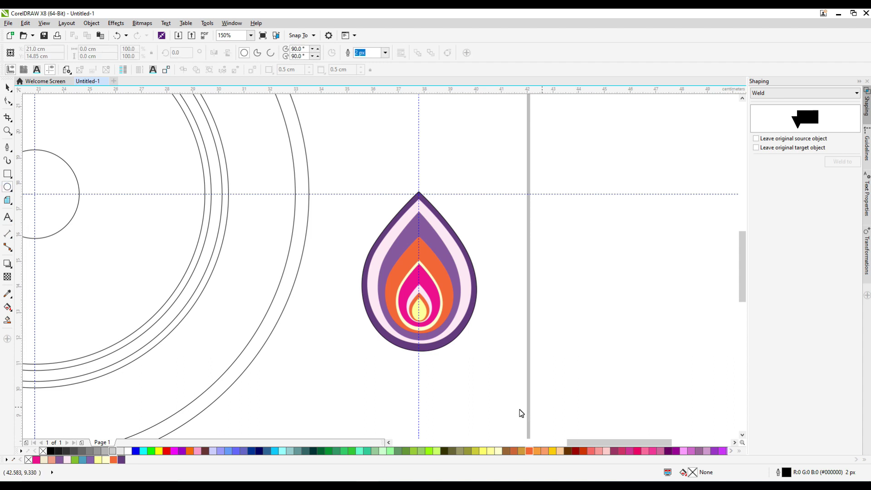
drag(377, 354, 396, 373)
click(91, 460)
scroll(385, 379, up, 2)
Step: Nest a purple copy about 0.54 cm wide inside the small circle, fill the outer circle pale yellow and remove both outlines
key(ctrl+z)
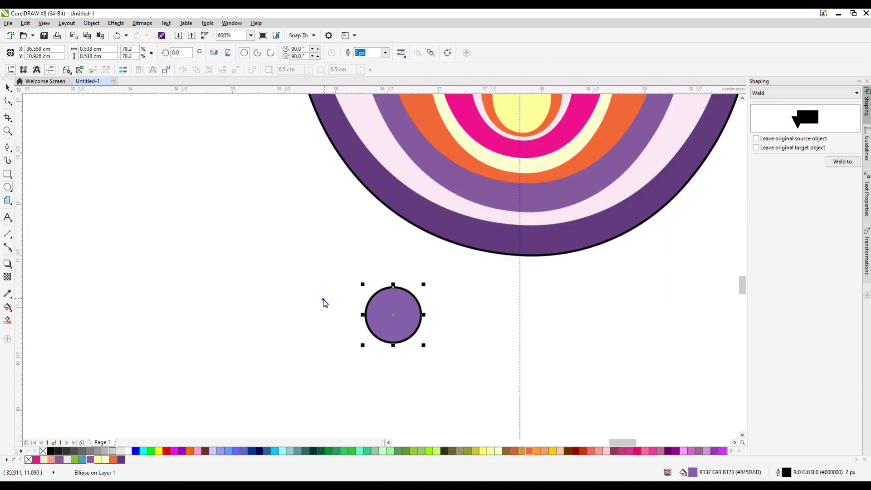
key(ctrl+z)
key(ctrl+z)
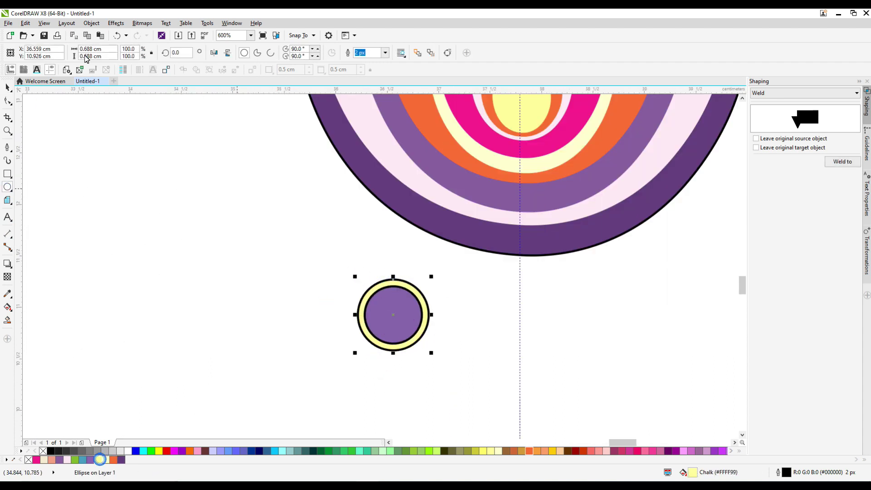
click(8, 87)
scroll(303, 327, down, 2)
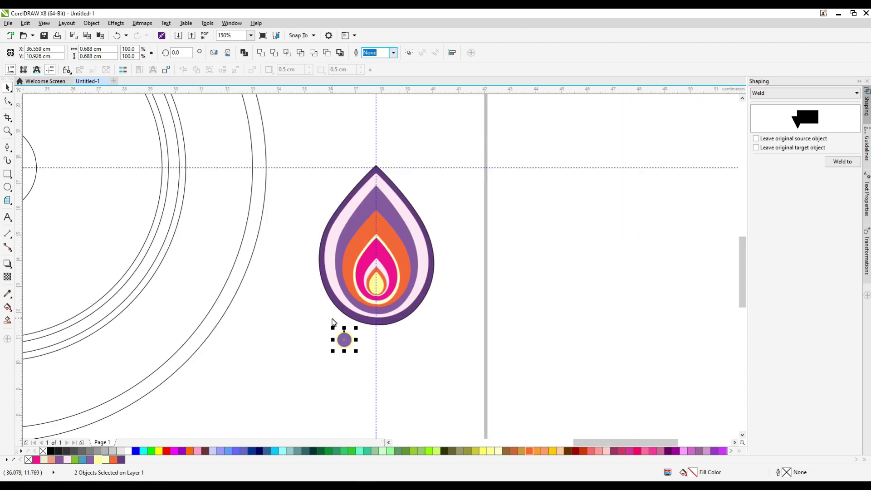
Step: Group the two small circles, shrink the group to about 0.36 cm and place it on the centre guideline inside the orange teardrop's tip
key(ctrl+g)
scroll(376, 200, up, 4)
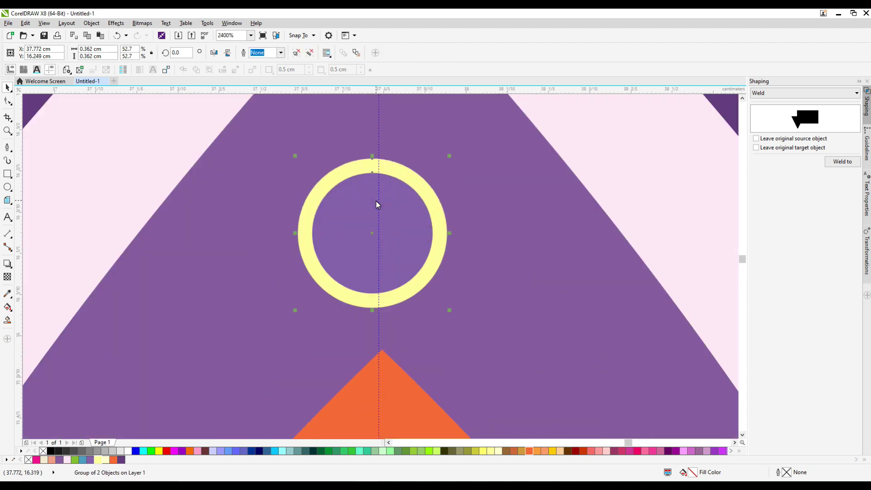
scroll(376, 201, down, 2)
drag(377, 214, 376, 293)
scroll(378, 290, up, 2)
scroll(378, 290, down, 4)
Step: Shift the tip nodes of the nested teardrops sideways onto the vertical centre guideline
key(F10)
scroll(369, 151, up, 5)
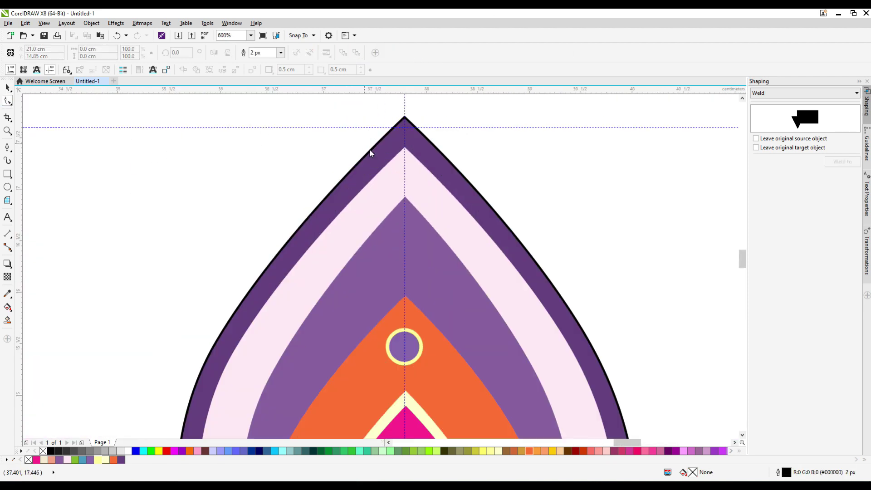
click(423, 175)
scroll(425, 147, down, 4)
scroll(452, 226, up, 4)
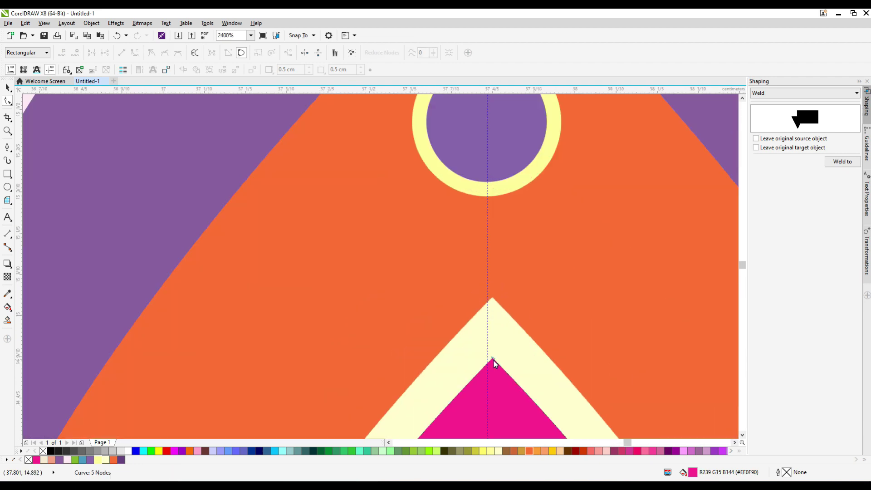
click(492, 300)
scroll(490, 282, down, 1)
scroll(484, 358, up, 1)
click(489, 263)
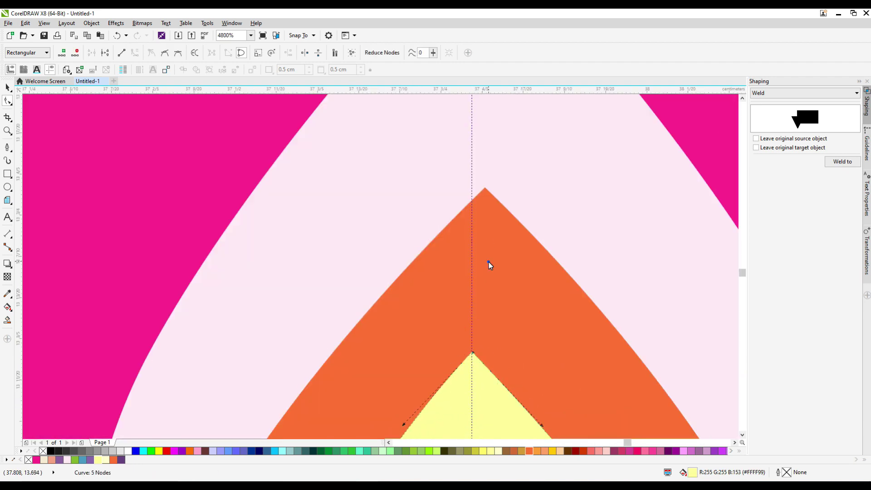
scroll(472, 191, down, 1)
scroll(460, 152, up, 1)
drag(465, 155, 452, 154)
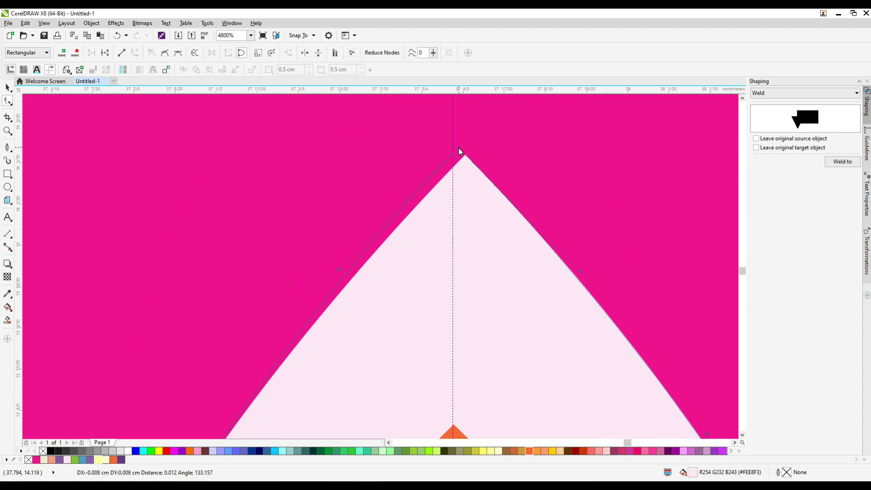
scroll(455, 170, down, 3)
Step: Centre the dot on the guideline and shrink its inner purple circle to about 0.26 cm
key(space)
click(408, 311)
scroll(437, 267, up, 2)
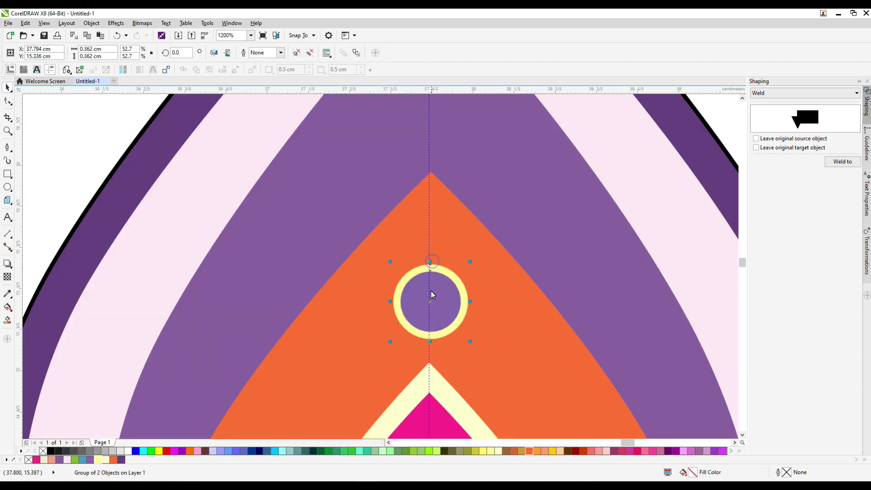
scroll(435, 292, up, 2)
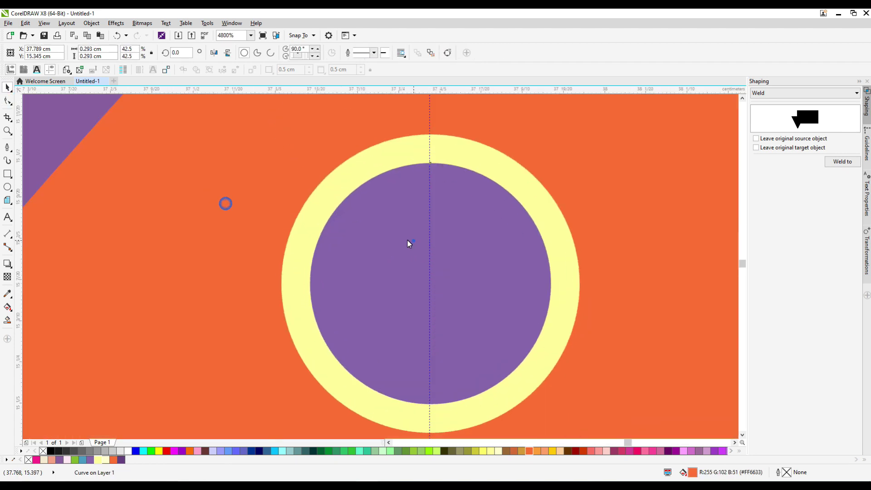
ctrl+click(407, 240)
scroll(407, 241, down, 2)
scroll(408, 136, down, 2)
scroll(425, 179, up, 2)
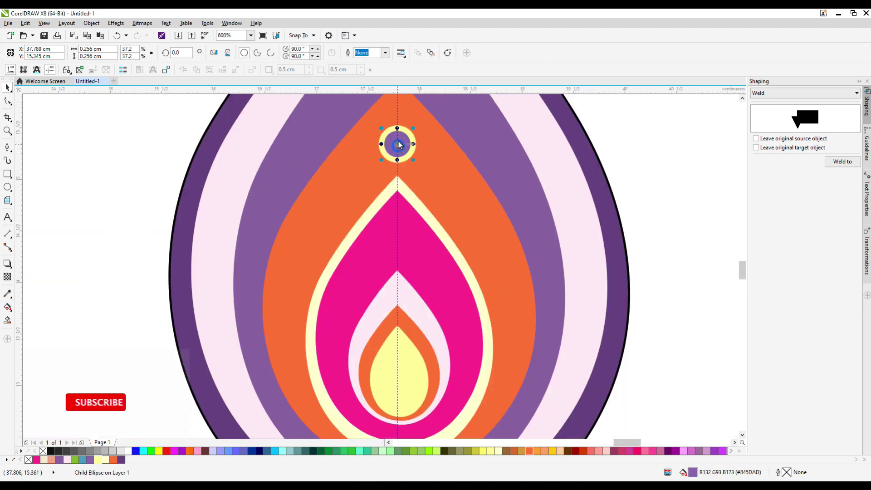
Step: Place two copies of the dot down the right side of the orange band and a spare copy outside the petal
scroll(447, 197, down, 1)
click(402, 154)
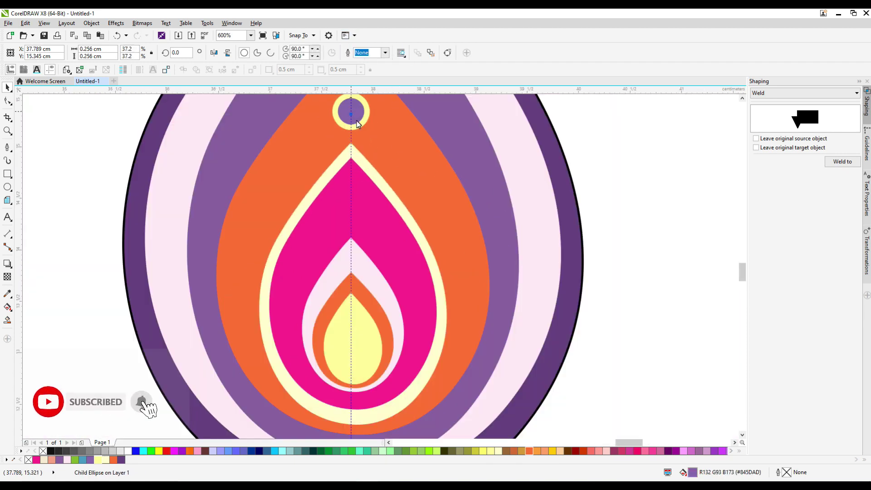
drag(366, 120, 402, 154)
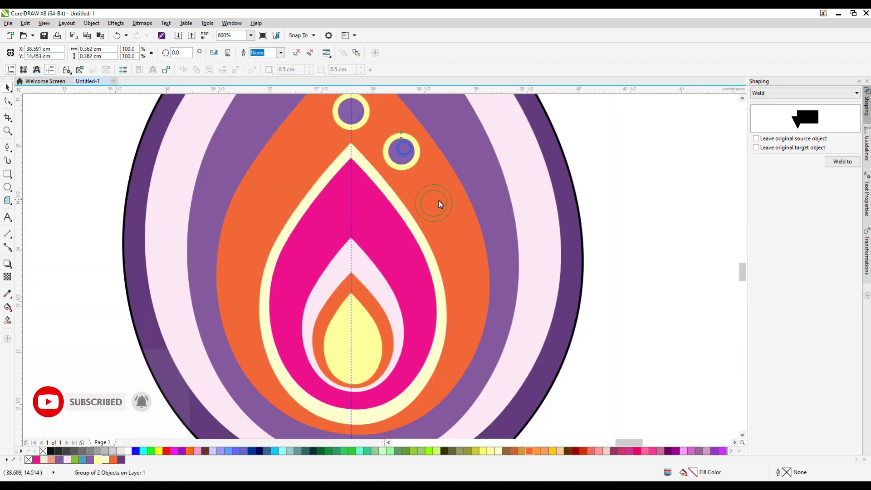
drag(440, 210, 627, 206)
scroll(388, 240, down, 1)
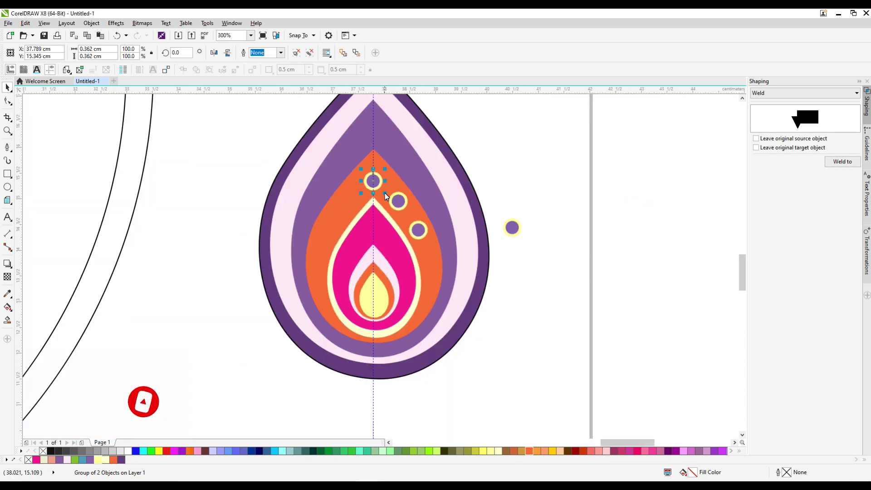
scroll(383, 191, up, 1)
key(Escape)
scroll(419, 160, up, 2)
scroll(240, 177, down, 2)
Step: Copy the lowest dot further down the right side of the orange band and make the copy smaller
click(317, 276)
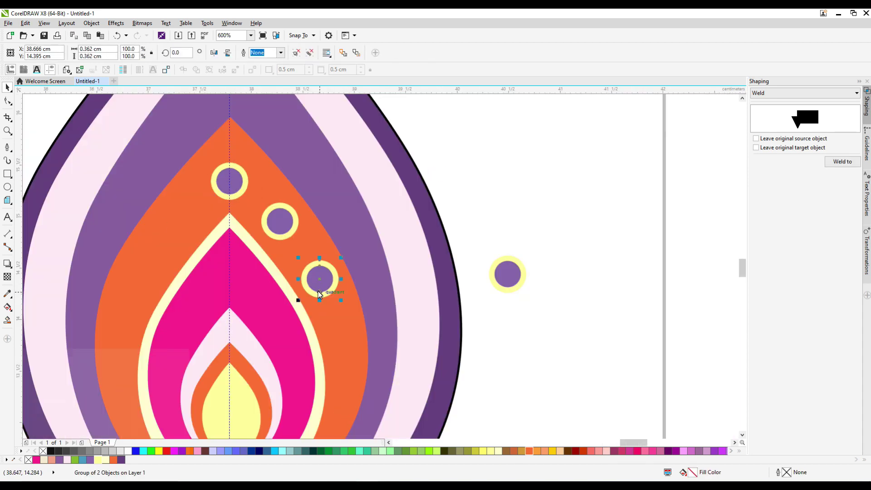
scroll(371, 217, down, 1)
scroll(327, 318, up, 1)
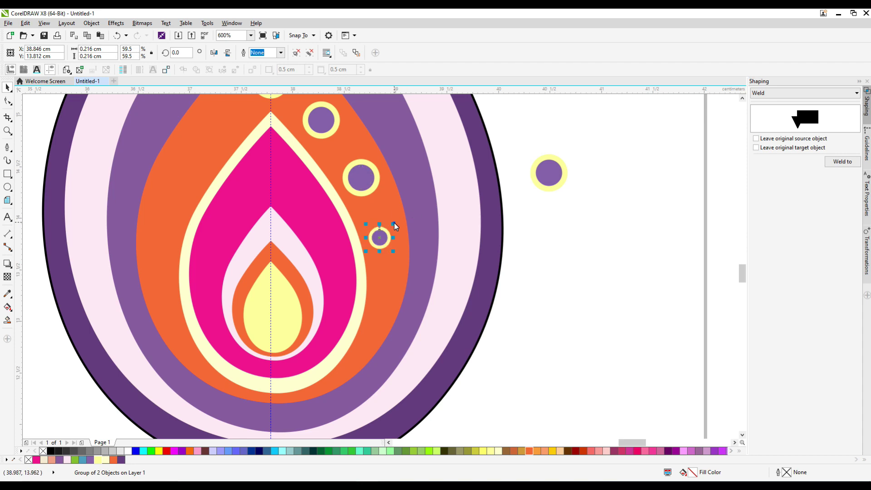
drag(395, 225, 398, 220)
scroll(387, 285, up, 1)
Step: Continue the row with four progressively smaller dot copies curving down the right side of the orange band
drag(386, 285, 445, 278)
scroll(403, 279, down, 1)
scroll(373, 317, up, 2)
scroll(393, 269, down, 2)
scroll(393, 269, up, 2)
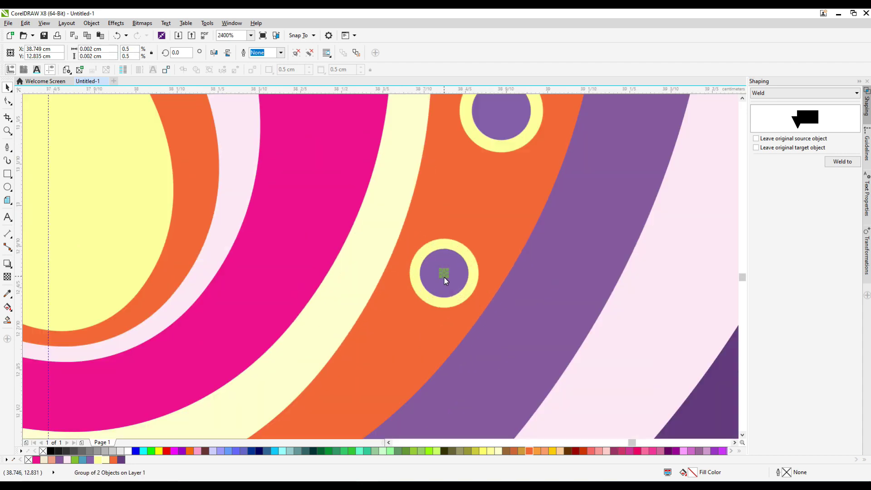
scroll(410, 284, down, 2)
drag(380, 368, 229, 320)
Step: Mirror a copy of the dot row to the left of the petal and remove its duplicate top dot
scroll(396, 303, up, 2)
scroll(396, 295, down, 3)
drag(126, 175, 255, 388)
click(221, 203)
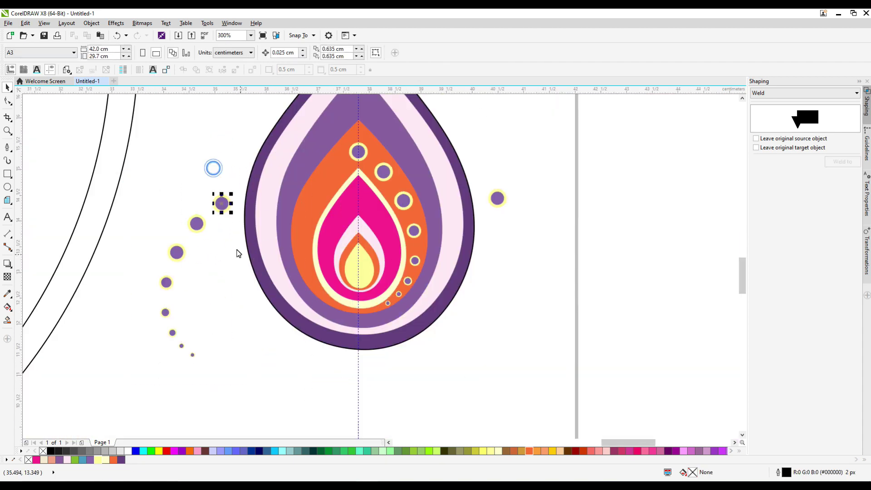
Step: Move the seven mirrored dots into the left side of the orange band, matching the right side
drag(215, 206, 222, 176)
scroll(221, 176, down, 1)
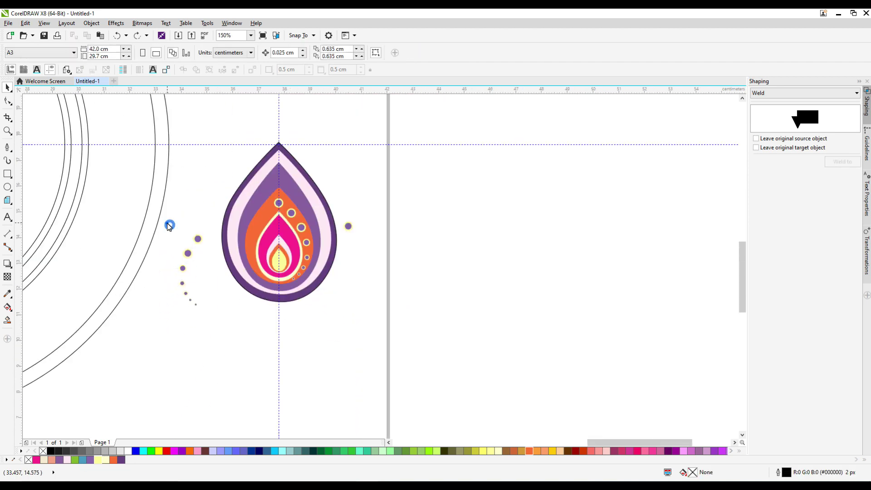
scroll(261, 242, up, 3)
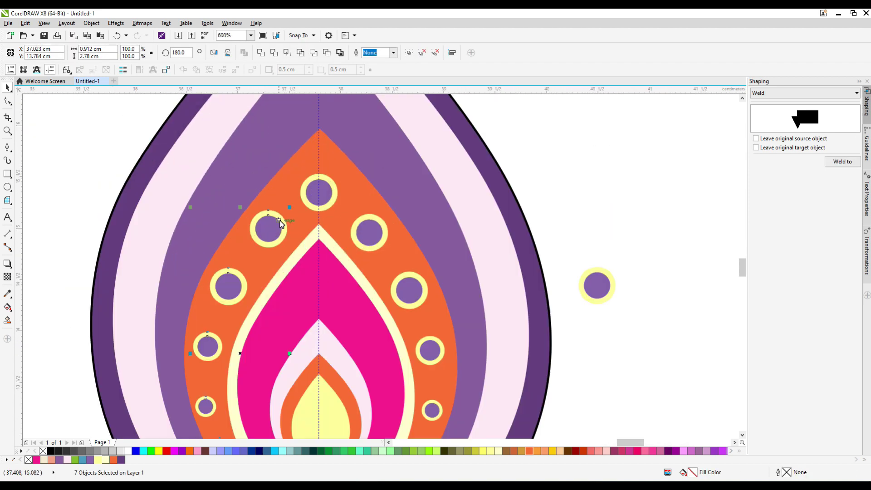
scroll(260, 294, down, 2)
key(Escape)
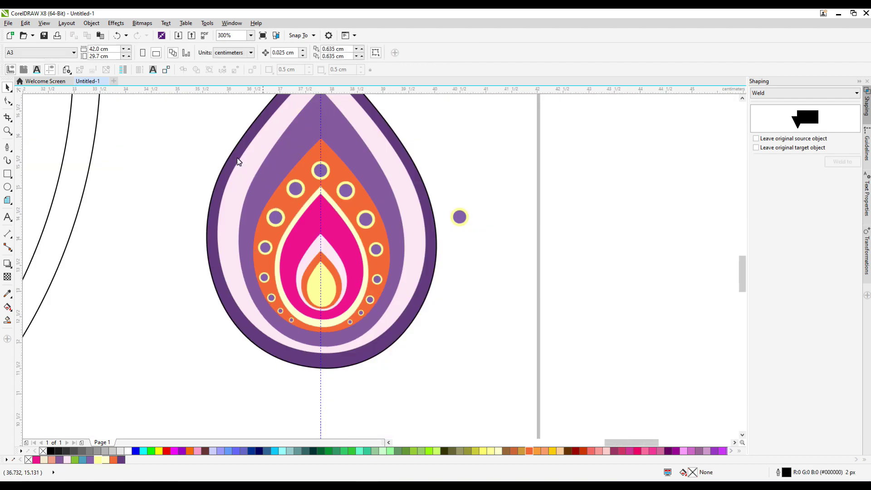
Step: Copy the top dot's inner circle up into the purple band's tip and fill it Chalk yellow
click(321, 170)
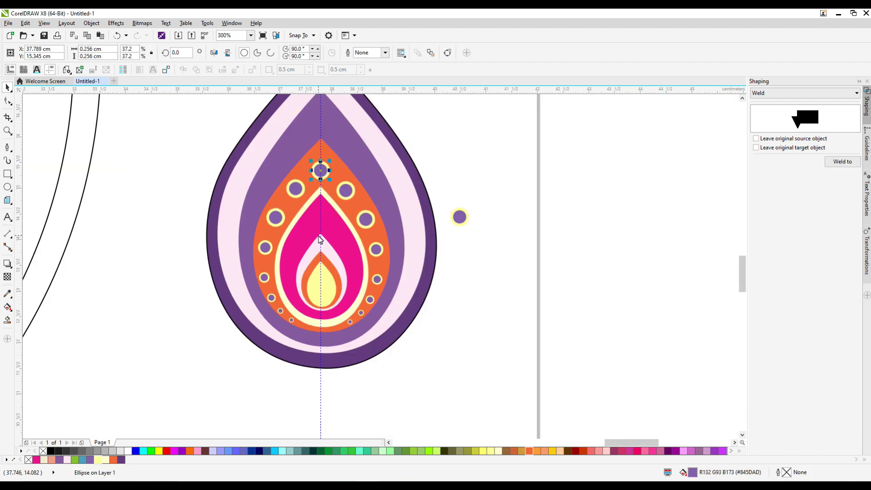
drag(320, 136, 320, 118)
scroll(307, 113, up, 3)
scroll(307, 113, down, 2)
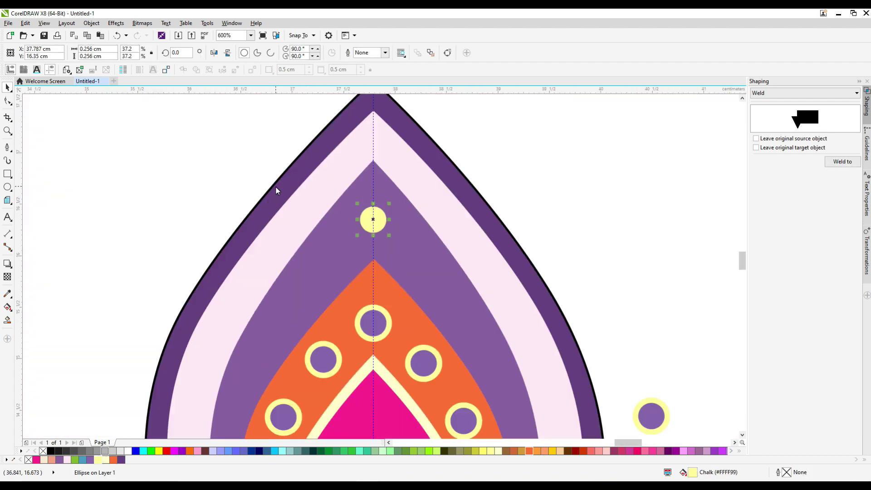
Step: Place four yellow circle copies, about 0.23 cm in diameter, down the upper right side of the purple band
scroll(350, 215, down, 2)
scroll(412, 188, up, 4)
scroll(315, 229, down, 2)
drag(314, 230, 350, 273)
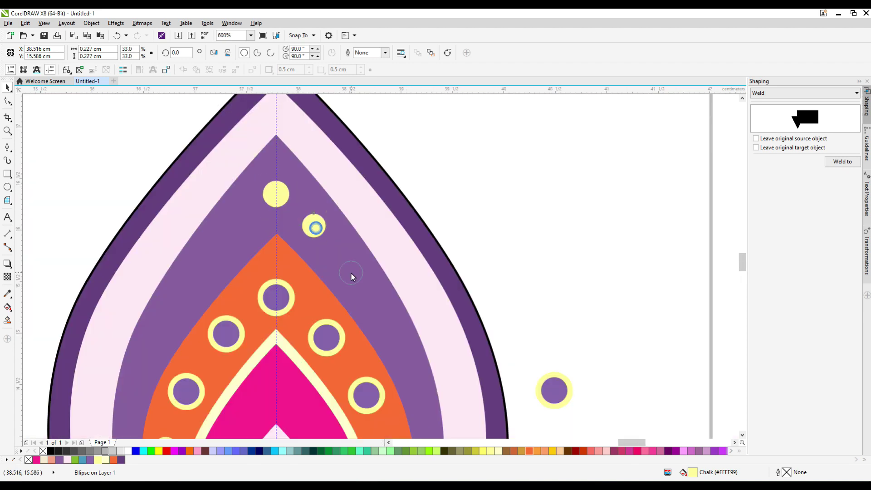
drag(389, 328, 387, 325)
scroll(353, 307, down, 2)
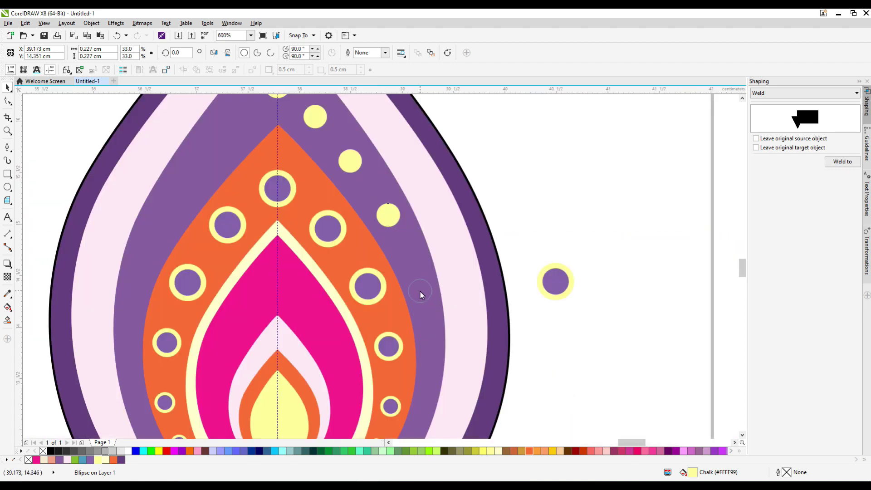
drag(420, 291, 420, 290)
Step: Add two smaller yellow circles of about 0.16 cm and 0.14 cm further down the right side of the purple band
scroll(410, 293, down, 3)
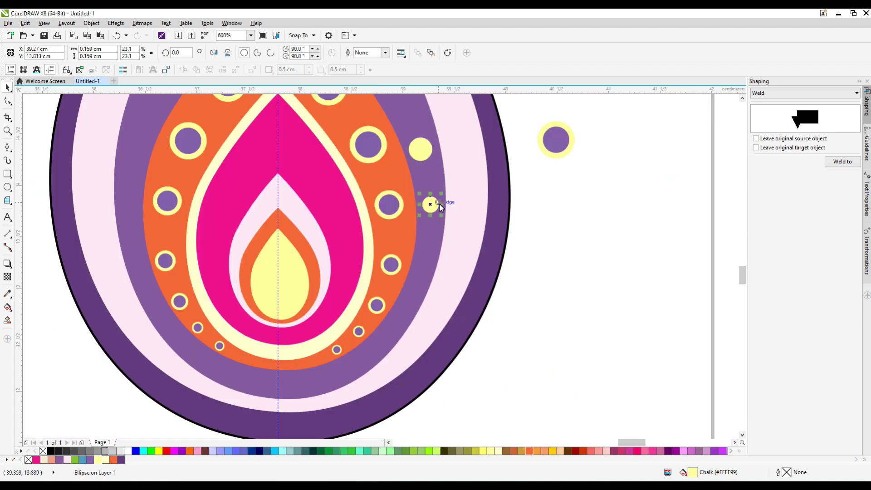
scroll(421, 267, up, 2)
scroll(420, 277, down, 2)
scroll(391, 165, up, 3)
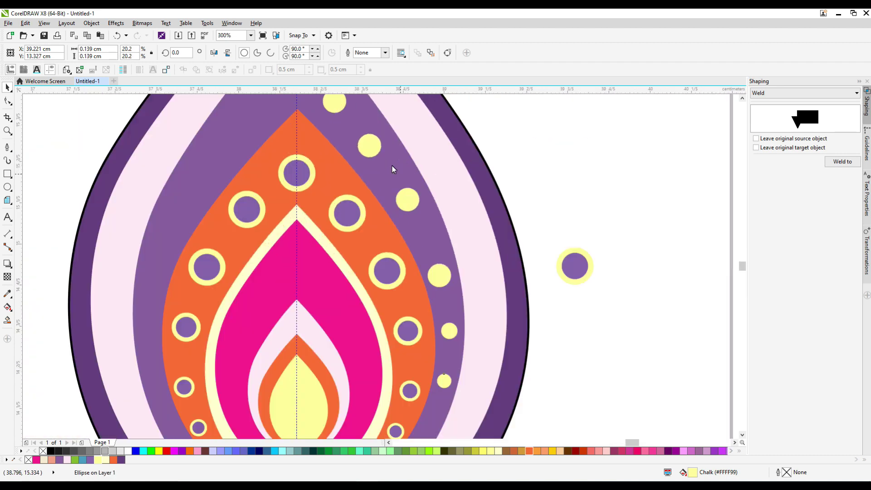
Step: Continue the row with 0.14 cm yellow circle copies around the purple band's lower right to its bottom centre
click(464, 300)
scroll(453, 299, down, 3)
scroll(445, 286, up, 2)
click(438, 272)
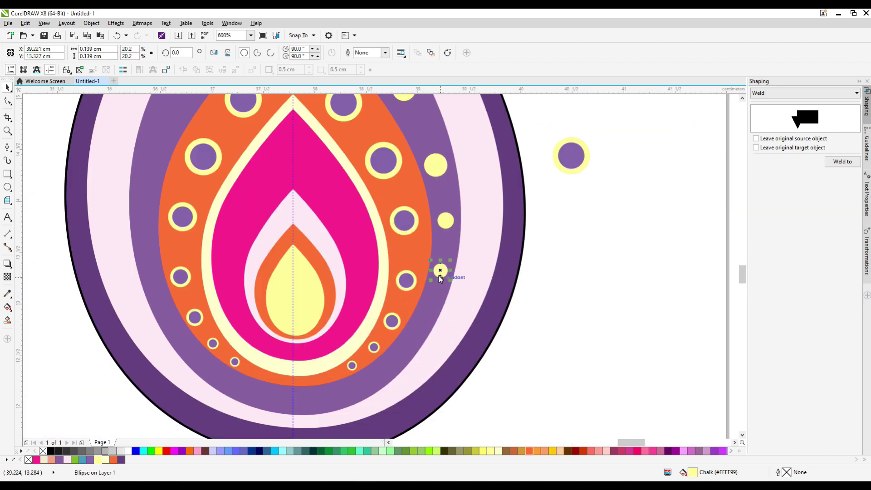
drag(420, 326, 384, 372)
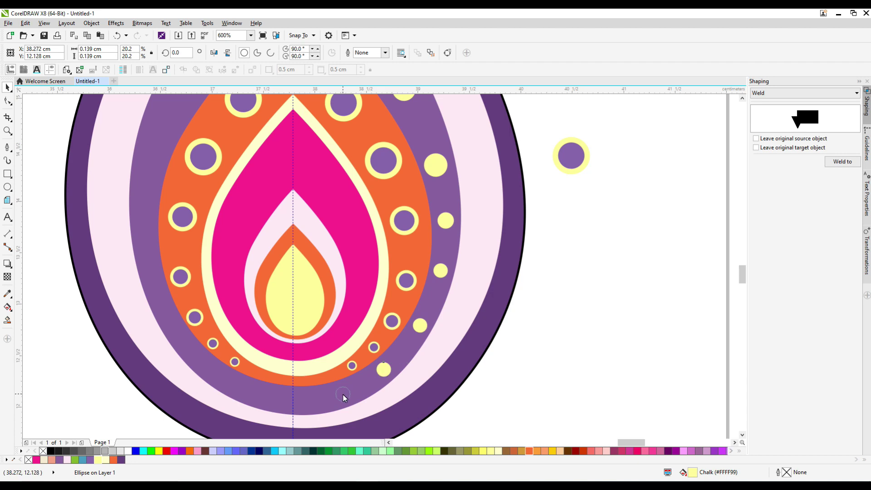
click(344, 394)
Step: Mirror a copy of the nine right-hand yellow dots and place it on the left side of the purple band
shift+click(387, 372)
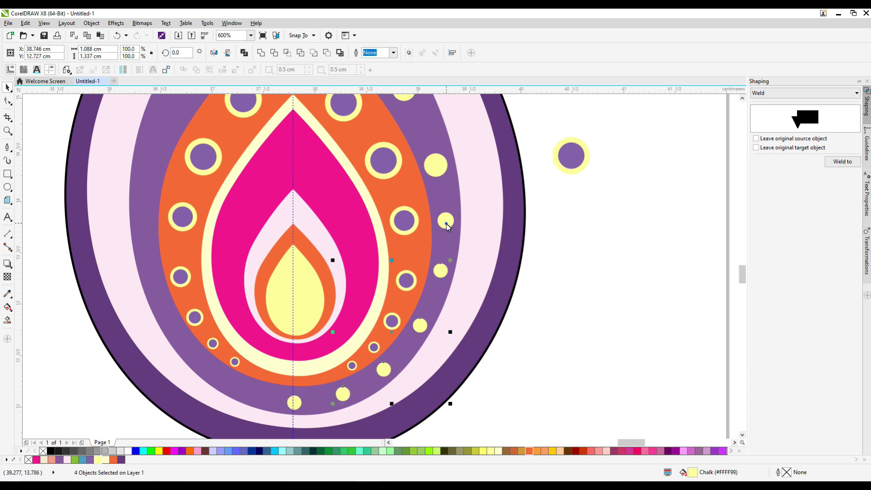
scroll(445, 173, down, 3)
scroll(449, 272, up, 2)
shift+click(427, 244)
shift+click(409, 218)
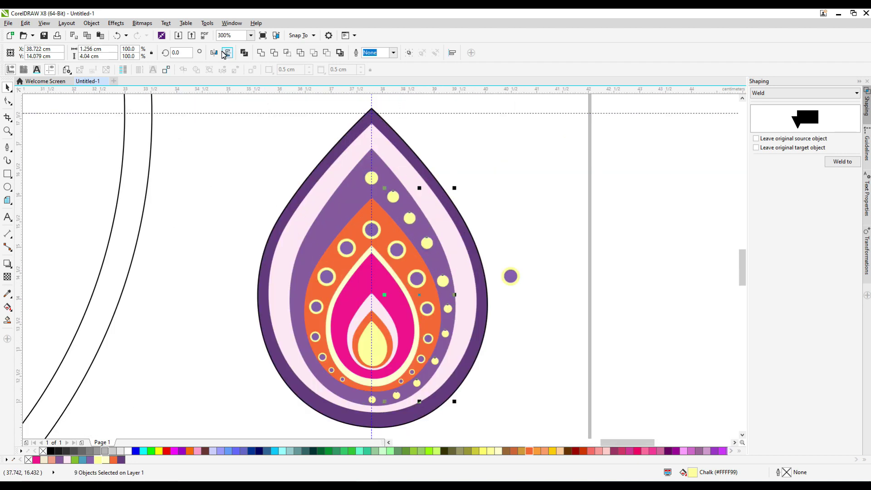
drag(324, 289, 324, 290)
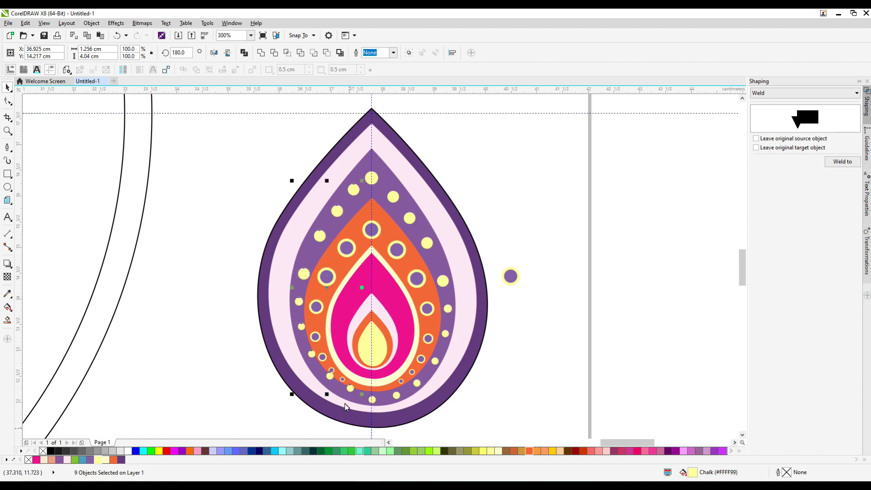
scroll(358, 358, up, 3)
scroll(358, 318, down, 2)
scroll(352, 262, down, 2)
click(496, 339)
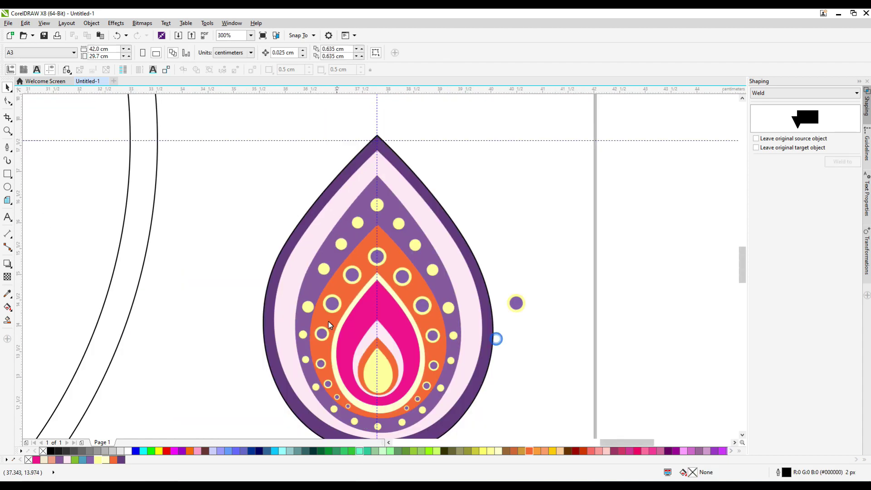
scroll(308, 317, up, 2)
scroll(303, 328, down, 5)
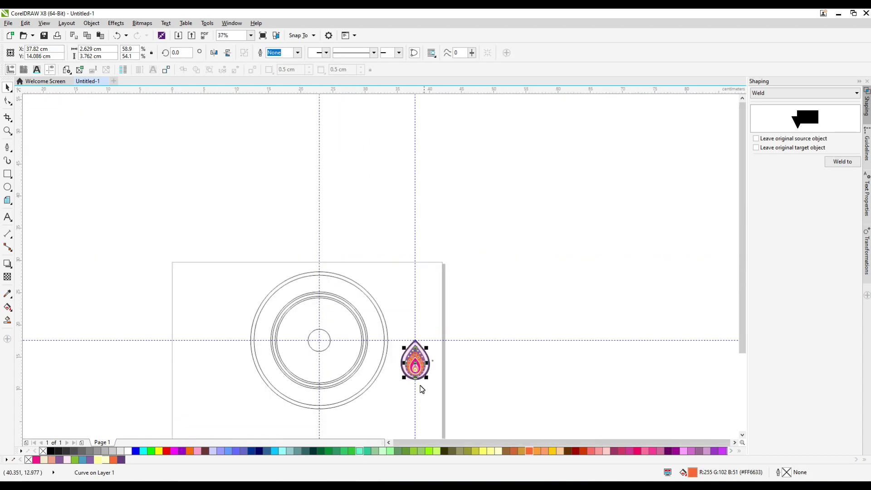
scroll(420, 389, up, 2)
click(425, 241)
scroll(425, 238, up, 3)
scroll(535, 247, down, 3)
click(535, 246)
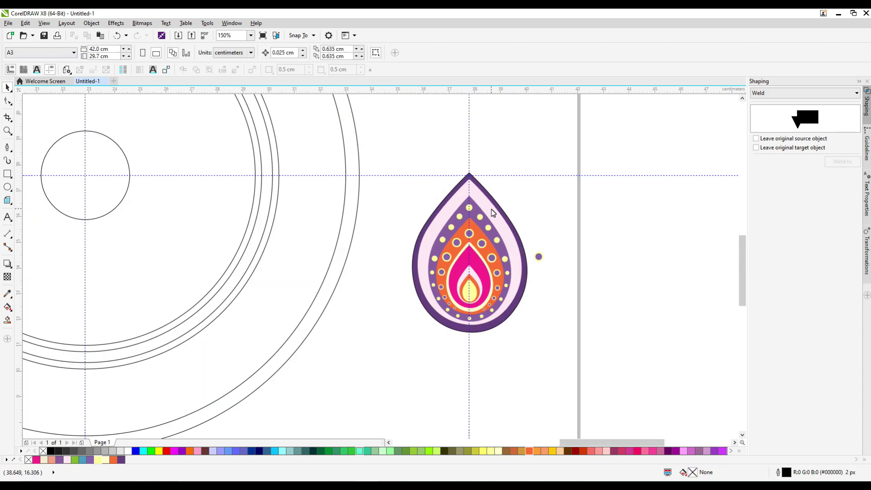
Step: Duplicate the eleven centre and right-hand yellow dots and stretch the copies over the pale pink band to about 2.07 by 5.51 cm
scroll(497, 308, up, 1)
drag(436, 333, 483, 314)
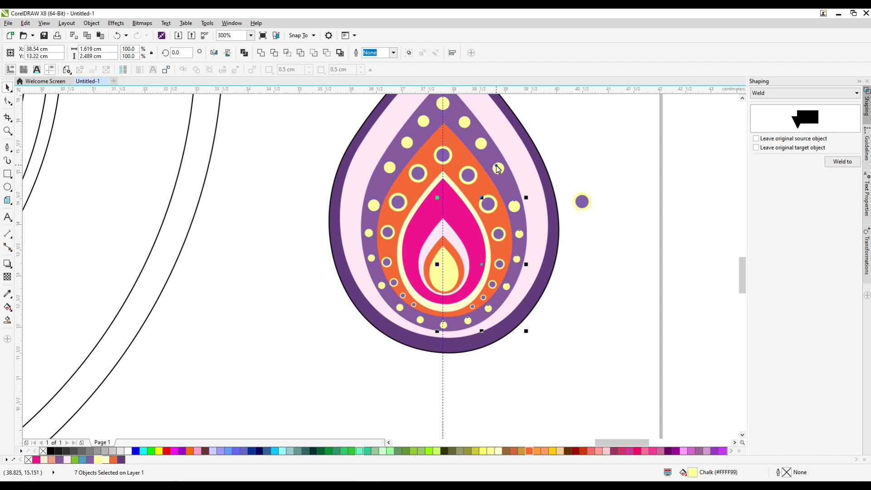
scroll(455, 138, down, 1)
shift+click(454, 186)
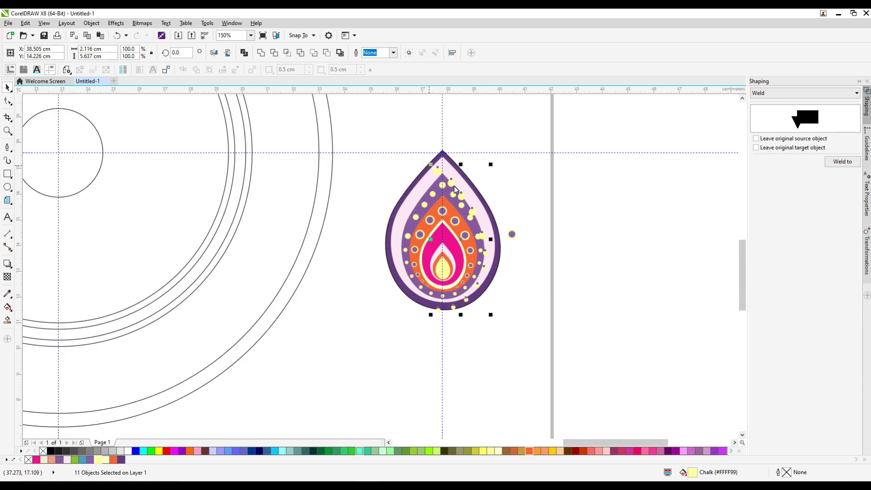
scroll(453, 186, up, 3)
scroll(515, 192, down, 2)
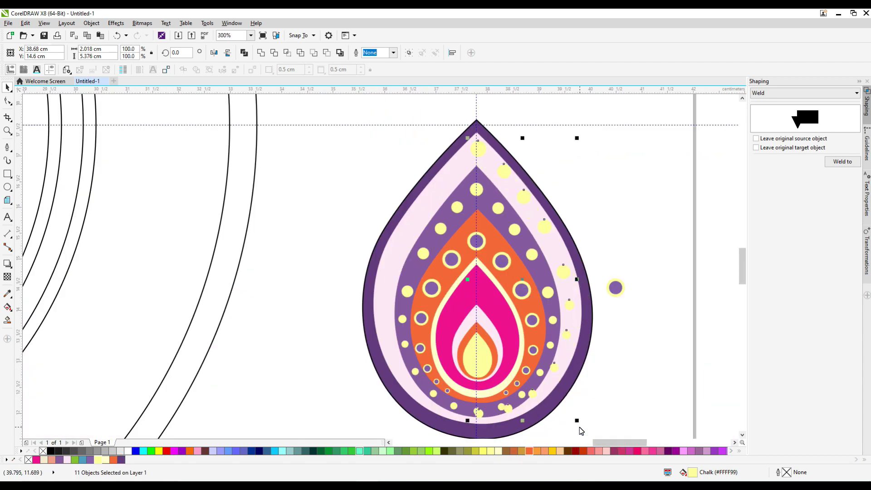
scroll(581, 431, up, 1)
scroll(559, 356, down, 2)
scroll(550, 369, up, 2)
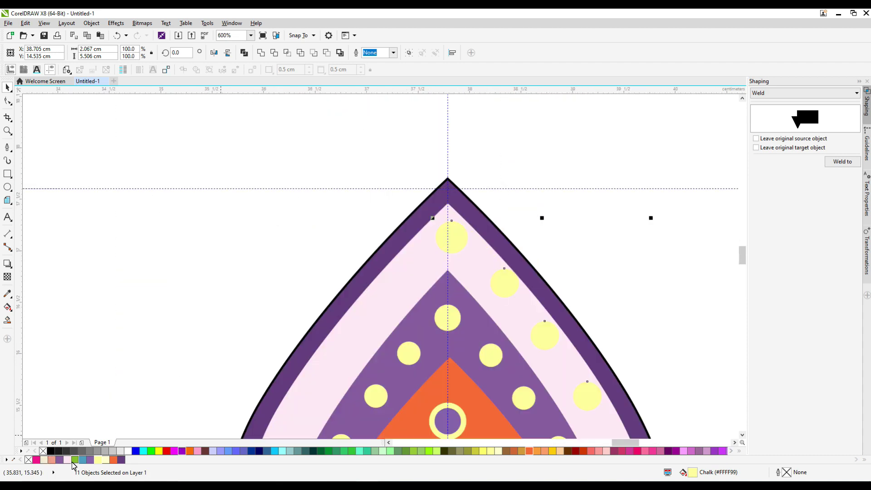
Step: Fill the copied dots on the pale pink band with dark pink #D43F8A
double_click(689, 471)
click(546, 323)
scroll(546, 323, up, 1)
Step: Reposition the pink dots along the right half of the pale pink band and shrink the bottom-centre dot to about 0.13 cm
click(572, 349)
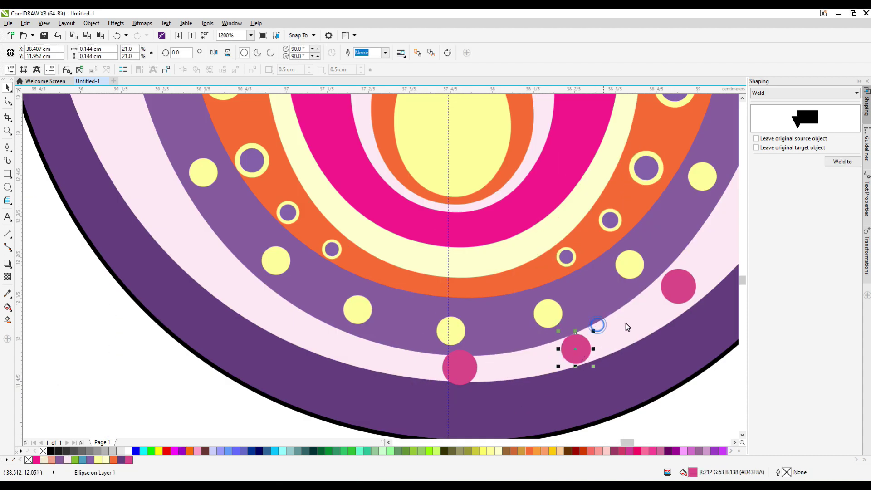
scroll(474, 389, down, 3)
scroll(321, 269, up, 3)
click(321, 269)
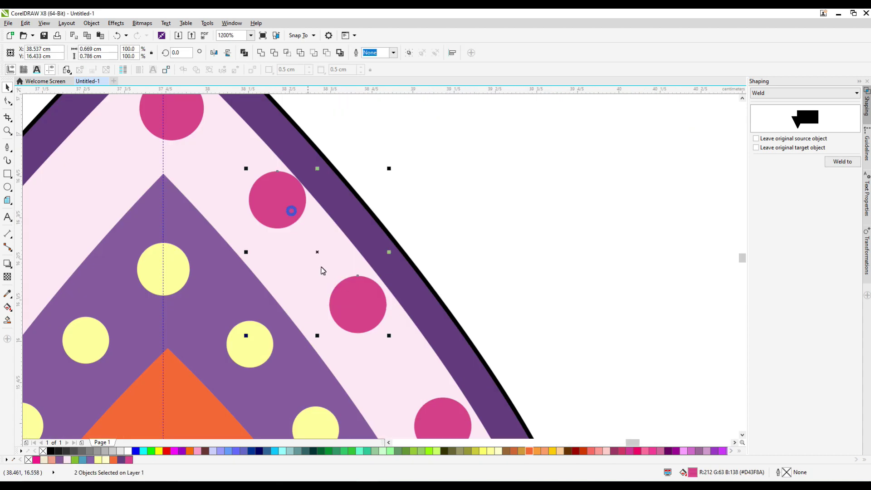
scroll(268, 229, down, 4)
scroll(178, 263, up, 1)
scroll(274, 259, up, 1)
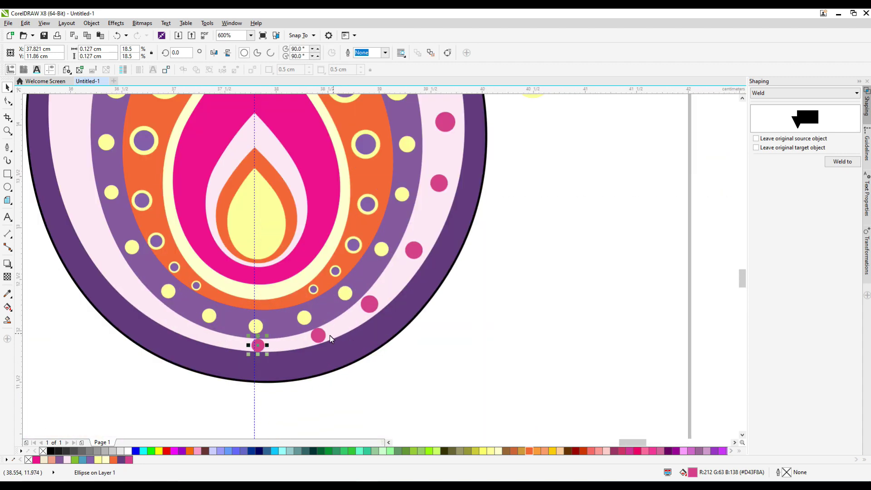
Step: Mirror a copy of the nine right-hand pink dots and place it on the left side of the pale pink band
drag(326, 334, 429, 271)
scroll(428, 271, down, 2)
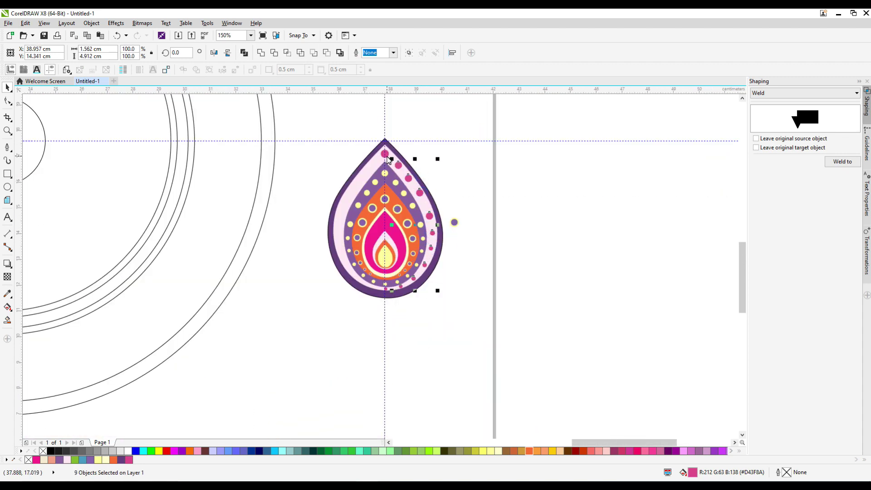
scroll(354, 274, up, 2)
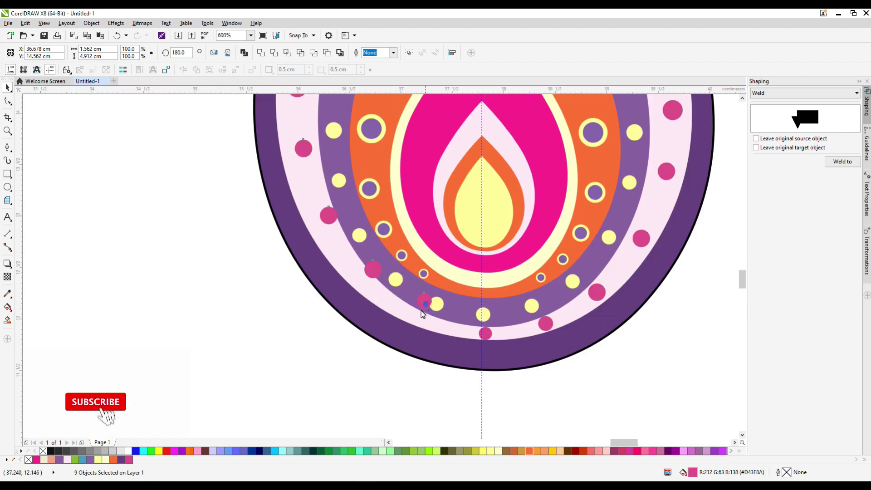
scroll(418, 321, up, 3)
scroll(472, 206, down, 6)
scroll(558, 291, up, 2)
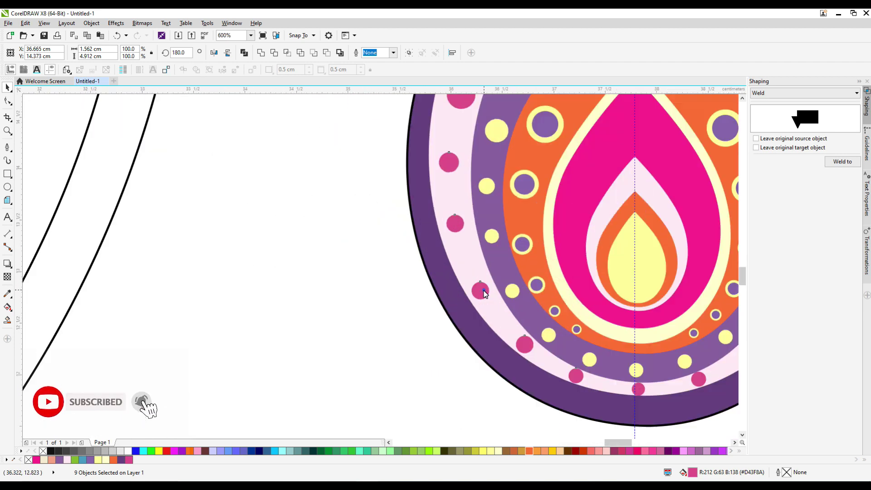
Step: Shrink the pink dots down the right side of the pale pink band
scroll(559, 292, down, 2)
click(559, 292)
scroll(535, 260, down, 1)
scroll(549, 259, up, 3)
click(545, 261)
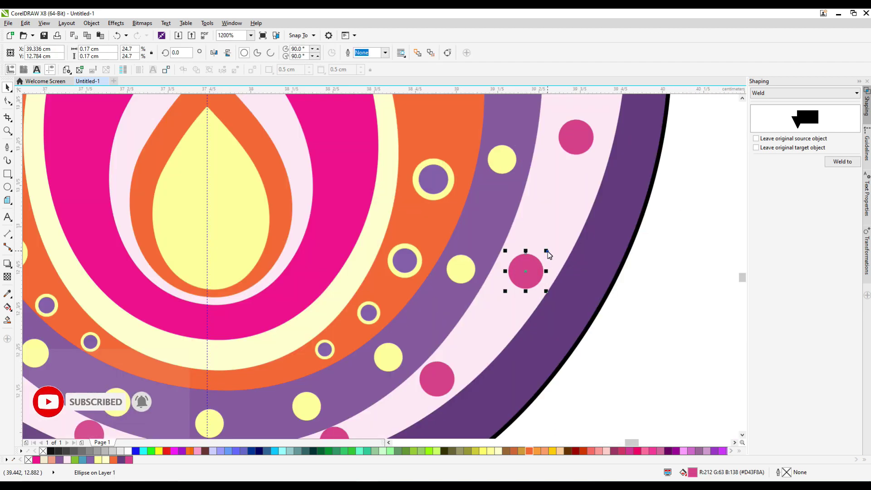
scroll(547, 253, down, 1)
scroll(547, 172, up, 2)
drag(547, 170, 521, 273)
scroll(499, 226, down, 3)
scroll(448, 227, up, 3)
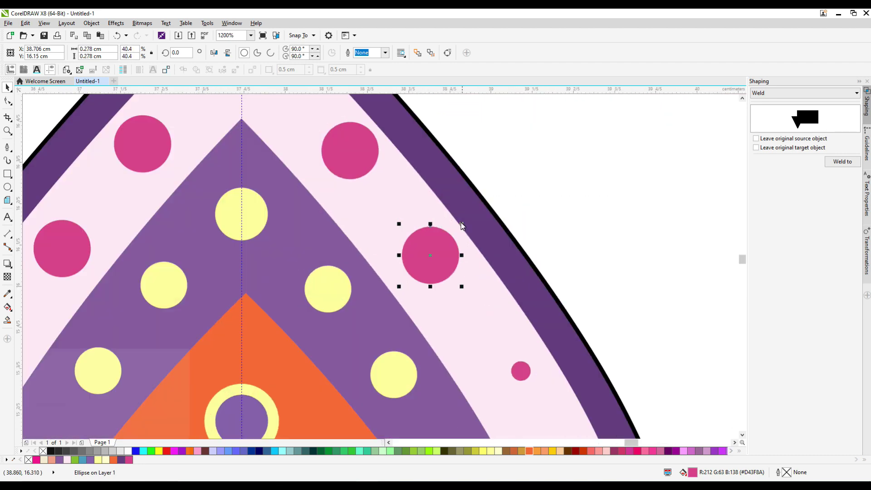
Step: Rescale the upper right pink dots and reduce the uppermost right-hand yellow dots on the purple band
key(ctrl+z)
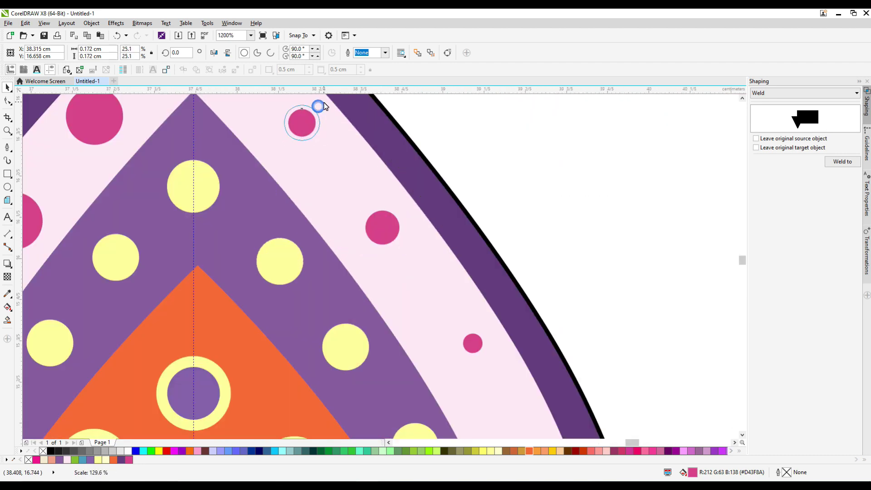
drag(324, 106, 328, 104)
scroll(343, 151, down, 1)
scroll(273, 176, up, 1)
mouse_move(320, 189)
mouse_down()
mouse_move(331, 187)
mouse_move(321, 187)
mouse_up()
scroll(369, 249, down, 3)
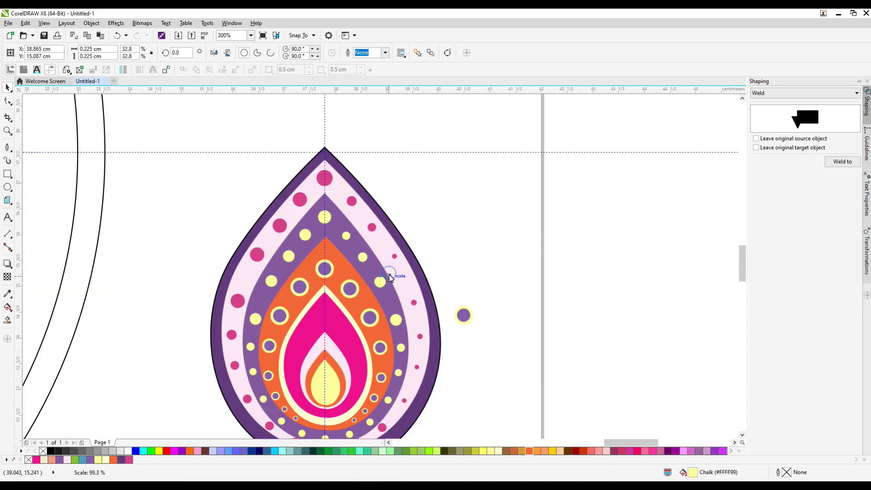
Step: Shrink the yellow dot on the right side of the purple band, near its widest part, to about 0.16 cm
scroll(382, 274, up, 2)
click(360, 288)
scroll(380, 321, up, 1)
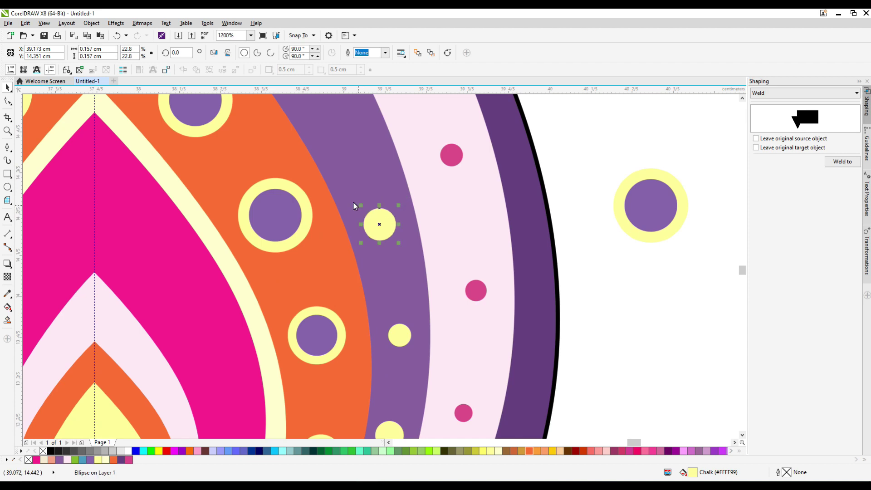
scroll(354, 206, down, 1)
scroll(200, 305, up, 2)
Step: Shrink the bottom-centre and lower right pink dots on the pale pink band to about 0.1 cm
click(200, 305)
click(211, 388)
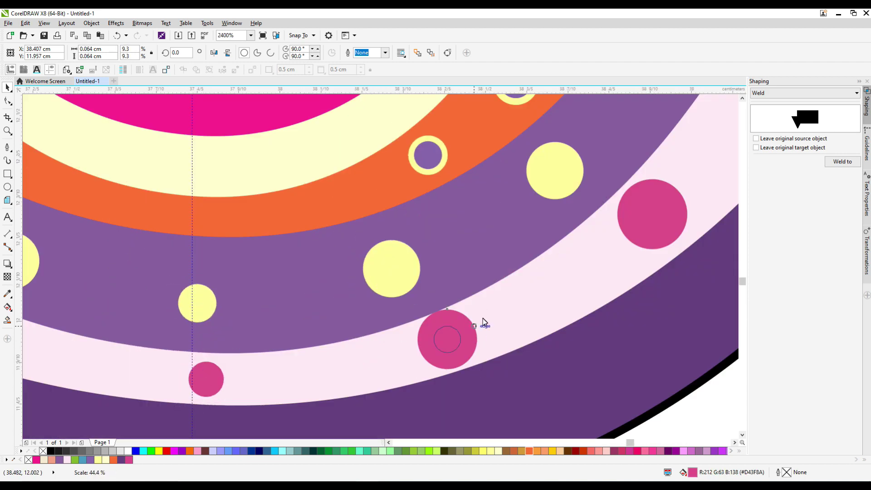
drag(482, 318, 489, 313)
scroll(526, 259, down, 4)
scroll(505, 241, up, 5)
scroll(539, 249, down, 5)
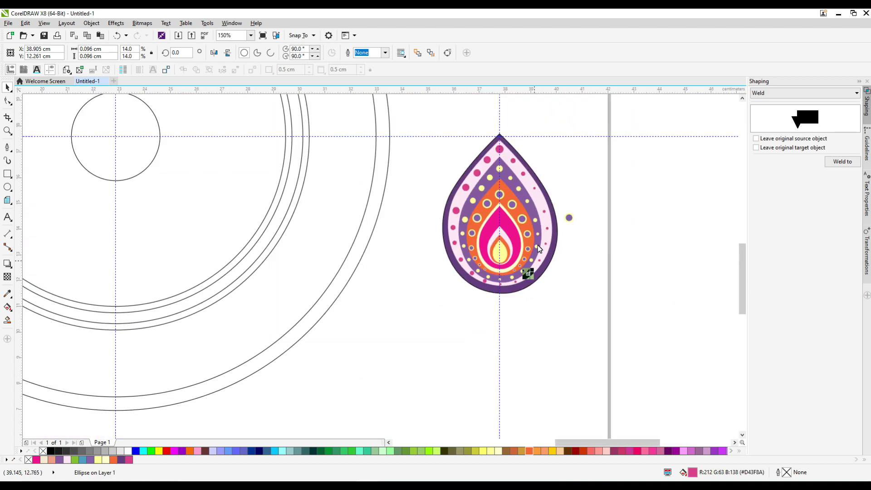
Step: Delete the mirrored pink dots from the left side of the pale pink band
scroll(521, 319, up, 1)
shift+click(433, 183)
shift+click(410, 212)
shift+click(391, 258)
shift+click(384, 293)
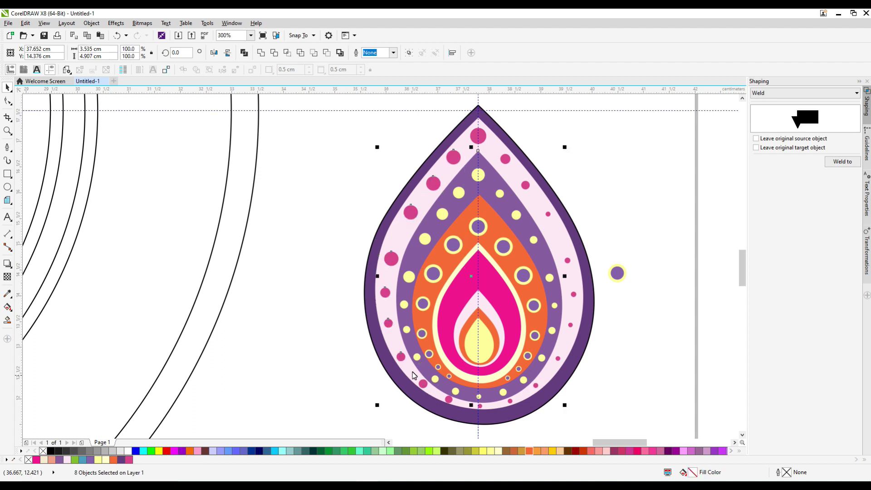
click(350, 263)
shift+click(433, 184)
shift+click(410, 211)
shift+click(391, 258)
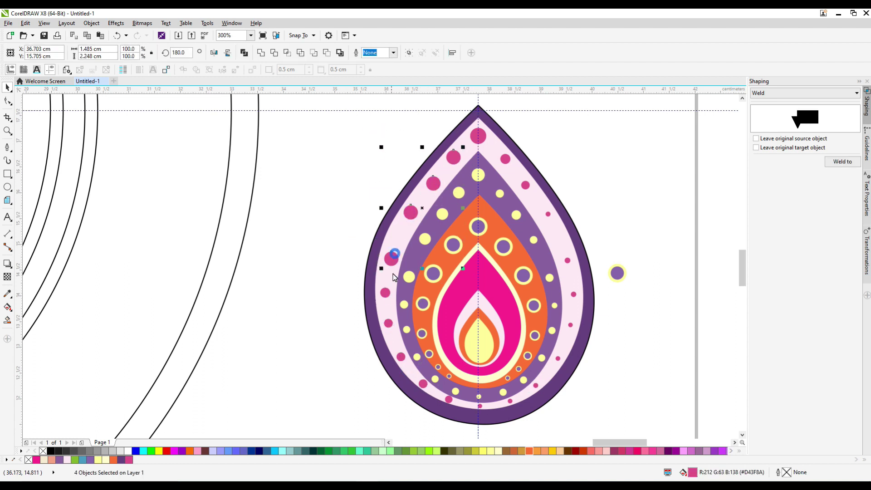
Step: Resize the right-hand pink dots so they taper down the band, with the fourth dot about 0.11 cm in diameter
click(525, 185)
click(548, 214)
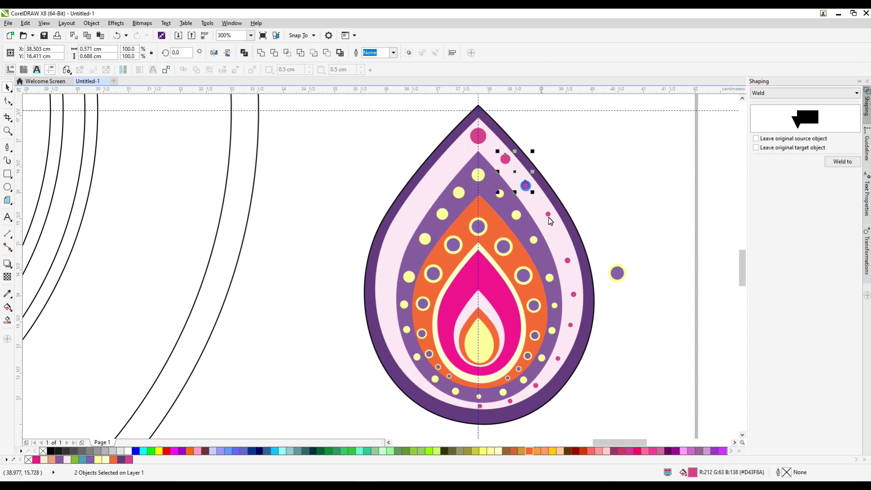
scroll(551, 218, up, 2)
scroll(574, 225, down, 3)
scroll(559, 257, up, 3)
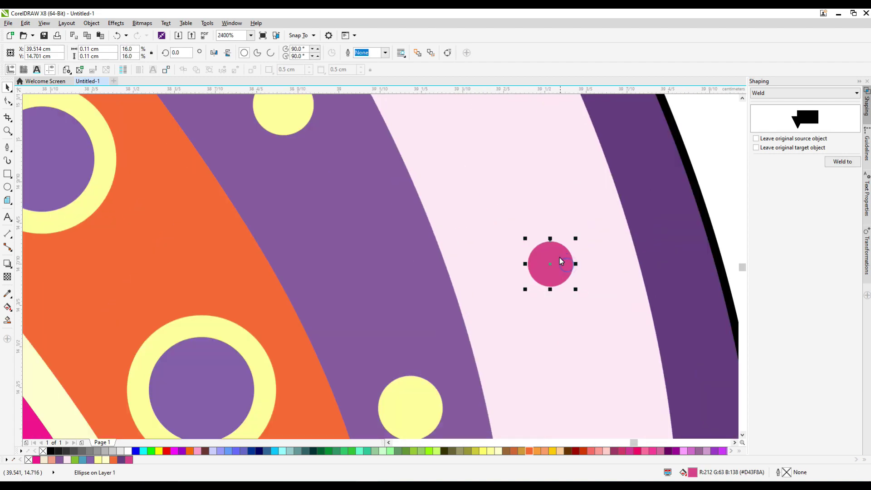
scroll(559, 257, down, 3)
scroll(529, 302, up, 3)
Step: Mirror a copy of the nine resized right-hand pink dots onto the left side of the pale pink band
shift+click(577, 221)
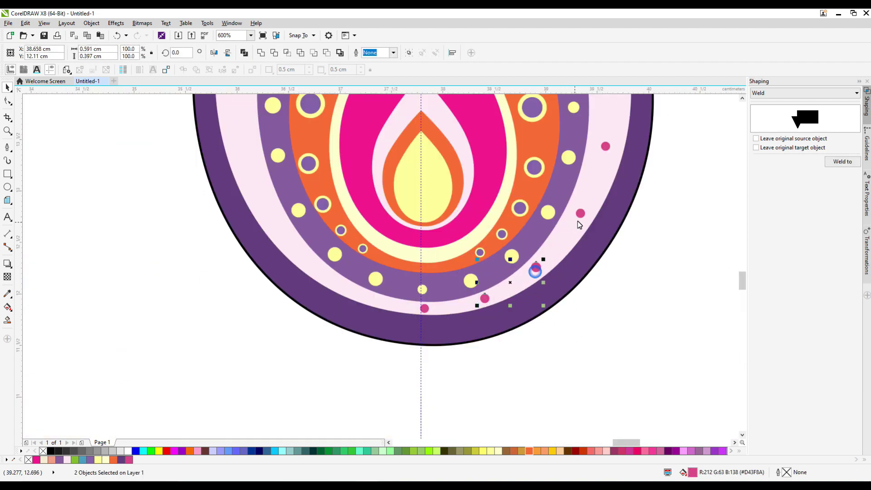
scroll(604, 160, down, 2)
scroll(579, 204, up, 2)
scroll(527, 168, down, 3)
scroll(528, 171, up, 3)
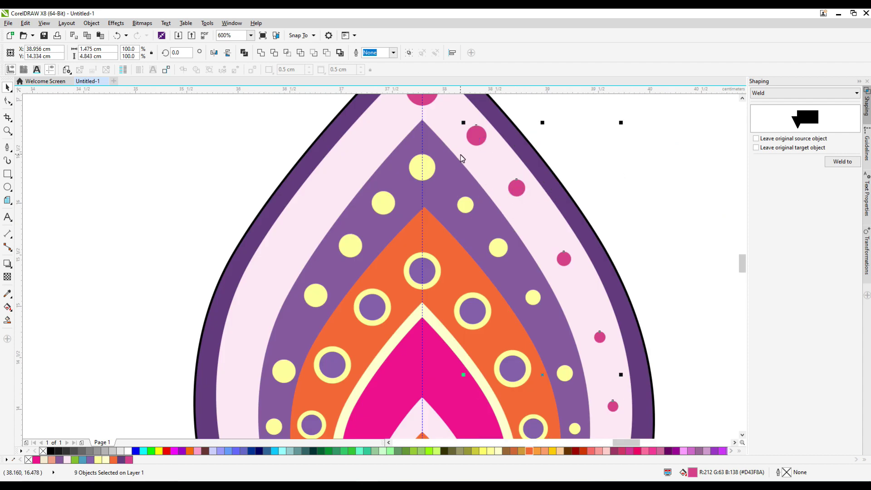
scroll(463, 155, down, 3)
scroll(492, 254, up, 3)
scroll(493, 295, down, 2)
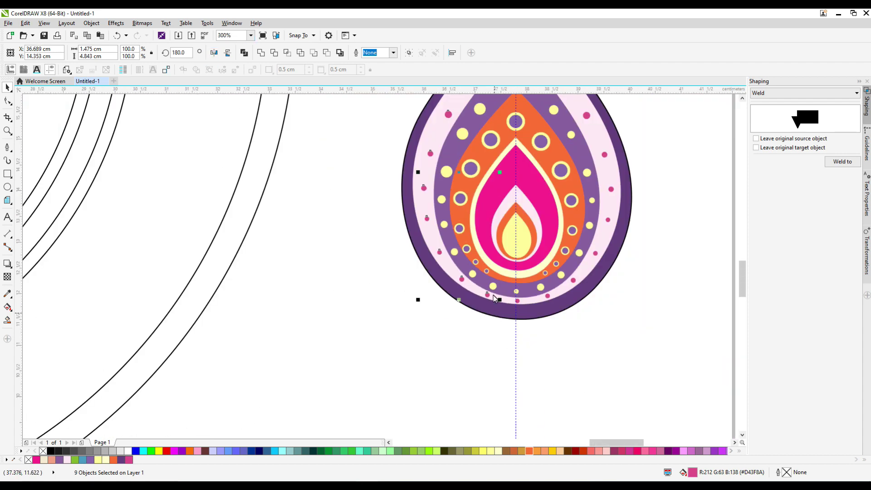
Step: Group the nine mirrored pink dots and level them with the right-hand dots using a horizontal guideline
scroll(403, 181, up, 2)
scroll(430, 136, down, 1)
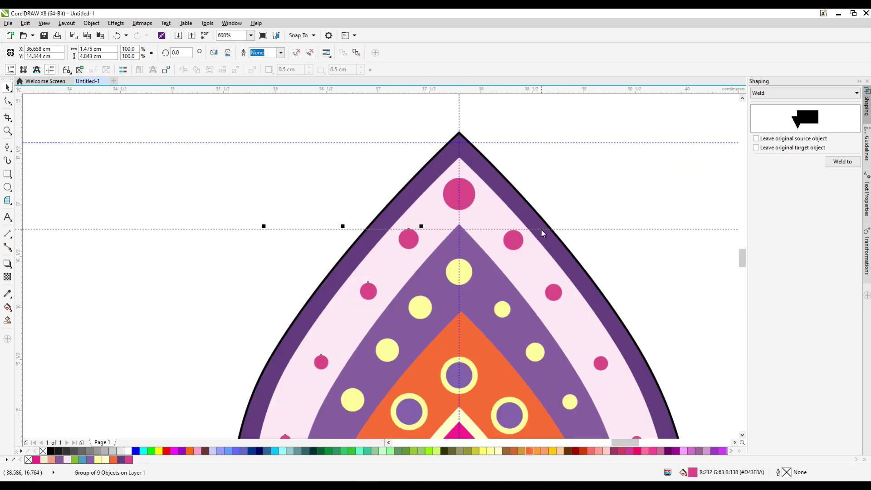
key(Escape)
Step: Shrink the left-hand yellow dot beside the widest part of the purple band to about 0.16 cm
scroll(432, 223, up, 3)
scroll(459, 358, down, 5)
scroll(435, 299, up, 3)
click(477, 292)
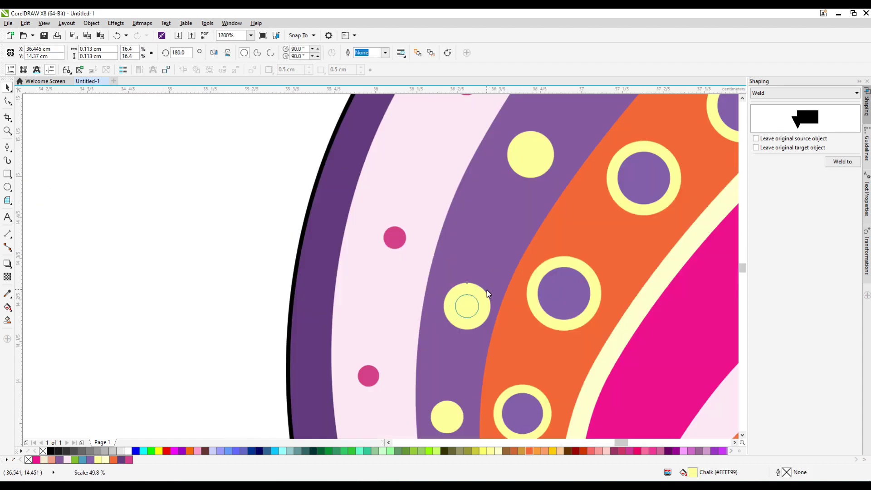
scroll(477, 294, up, 2)
scroll(454, 263, down, 4)
Step: Shrink the lower left yellow dots on the purple band to about 0.09 cm
scroll(498, 415, up, 2)
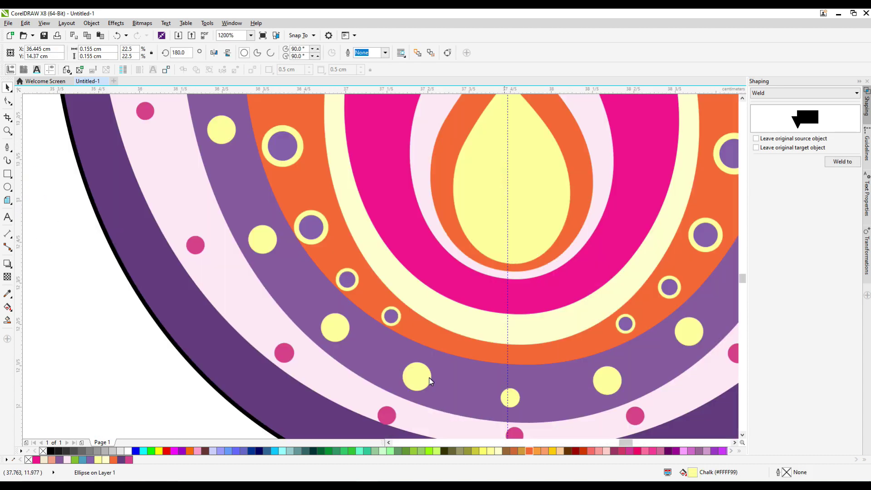
scroll(244, 222, down, 2)
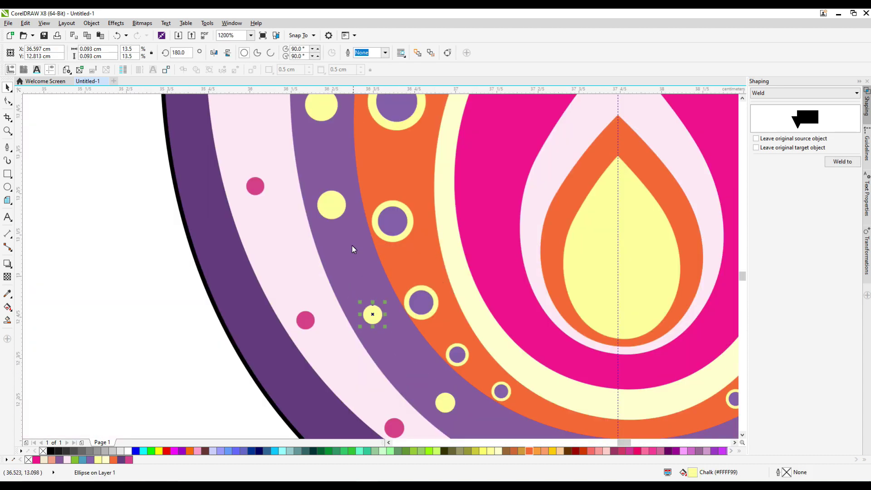
scroll(352, 246, up, 3)
scroll(299, 169, down, 3)
scroll(358, 202, up, 3)
Step: Further reduce the yellow dots going up the left side of the purple band
drag(356, 347, 396, 214)
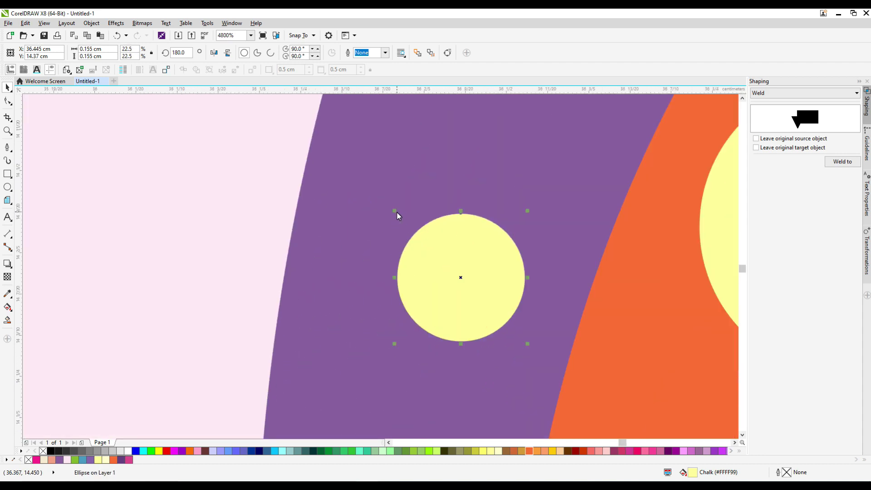
scroll(395, 327, down, 5)
scroll(316, 219, up, 4)
scroll(427, 244, down, 4)
scroll(457, 251, up, 4)
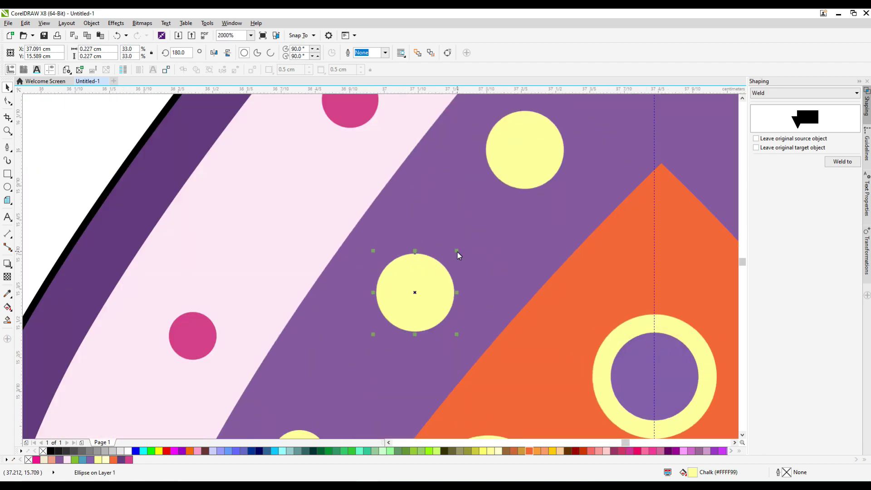
Step: Shrink the upper left yellow dots and the top-centre yellow dot of the purple band to about 0.15 cm
scroll(453, 267, down, 4)
click(457, 249)
scroll(457, 250, up, 4)
click(588, 153)
scroll(535, 247, down, 3)
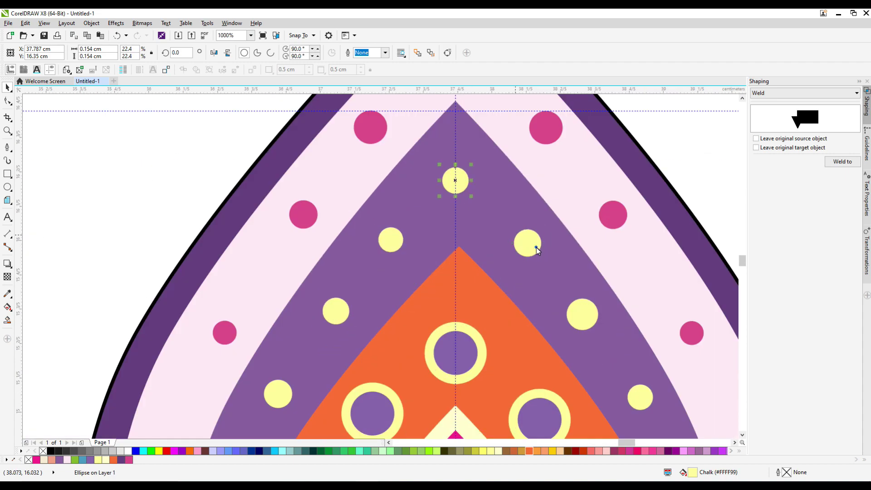
Step: Shrink the upper right yellow dots of the purple band, making the third one about 0.13 cm
scroll(526, 272, down, 2)
click(487, 249)
scroll(526, 273, up, 3)
drag(529, 249, 526, 334)
scroll(502, 282, down, 2)
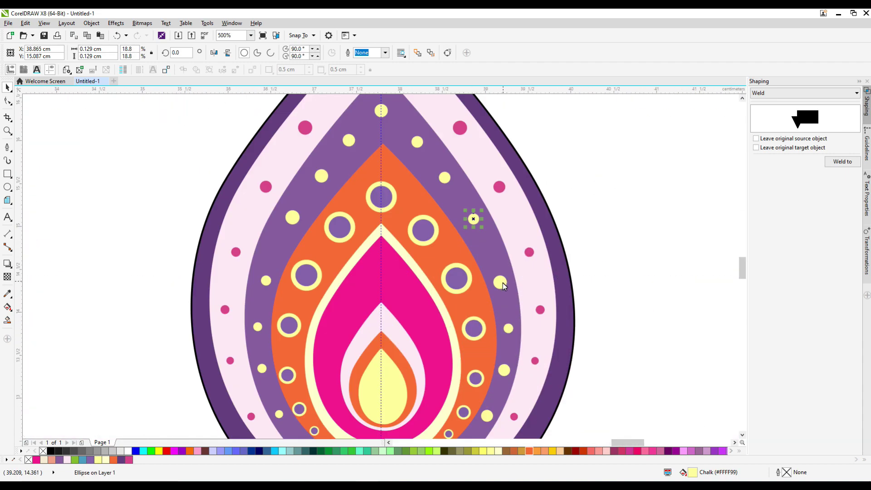
Step: Shrink the yellow dots beside the widest part of the purple band's right side to about 0.09 cm
scroll(500, 312, up, 4)
scroll(485, 211, down, 1)
scroll(495, 272, up, 2)
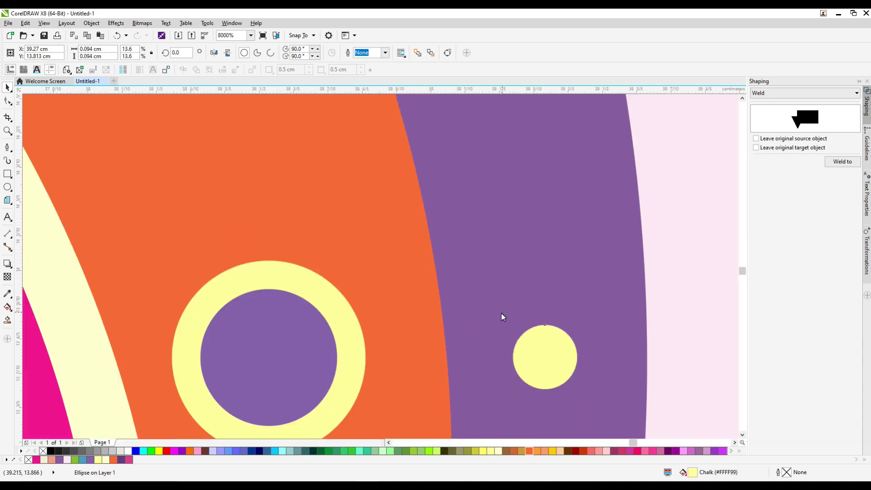
scroll(494, 373, down, 4)
Step: Shrink the remaining lower right yellow dots on the purple band to about 0.11 cm
scroll(463, 347, up, 3)
scroll(476, 317, down, 2)
click(485, 304)
drag(485, 302, 486, 304)
scroll(480, 331, up, 2)
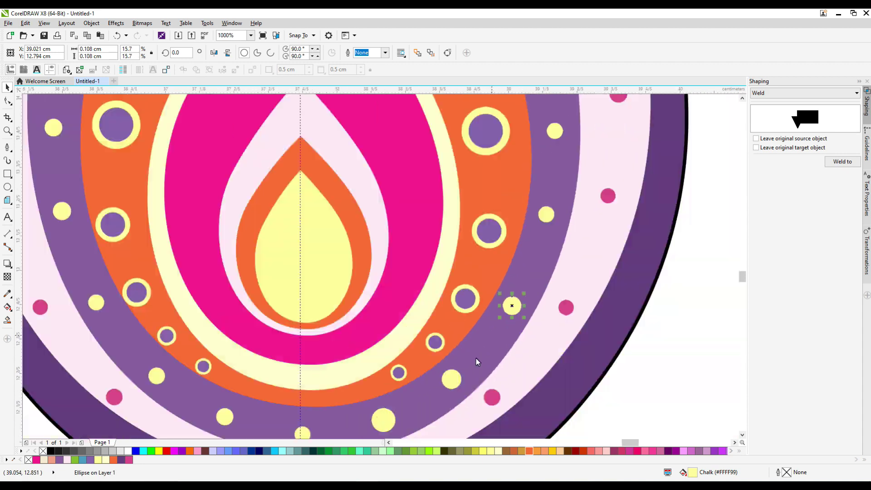
scroll(554, 274, down, 6)
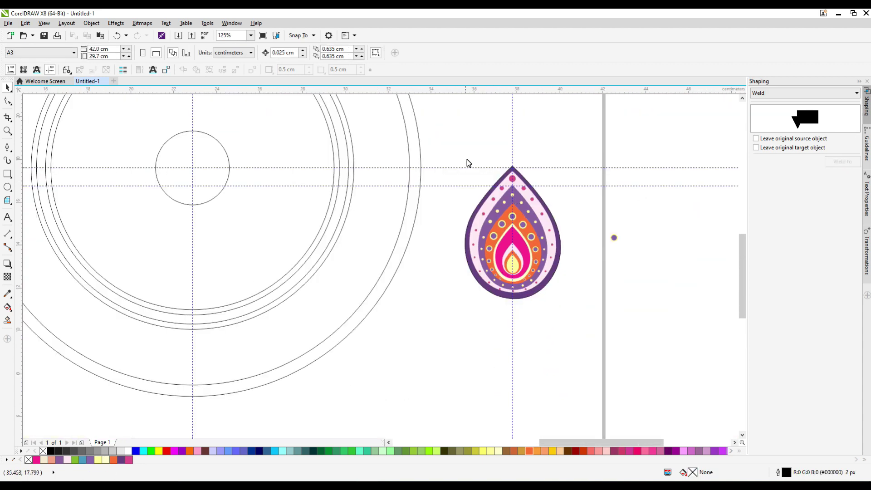
Step: Duplicate the finished teardrop petal beside the original, just to its right
click(606, 221)
drag(575, 318, 575, 318)
drag(540, 241, 656, 240)
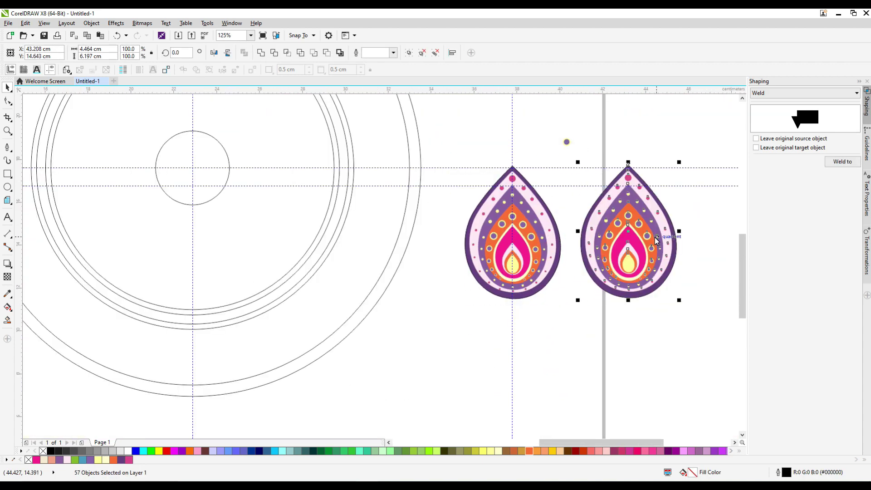
Step: Fill the copied petal's outer band with yellow (#FFFF00) and remove its black outline
scroll(652, 160, up, 2)
click(658, 384)
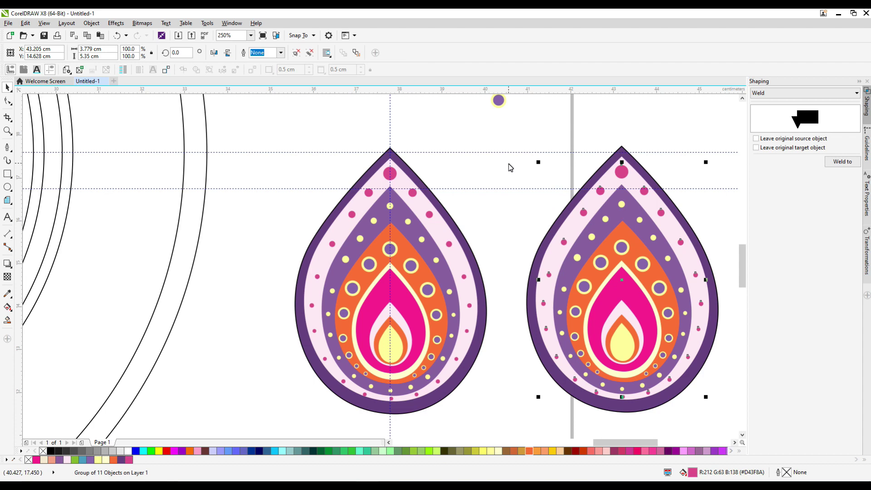
click(516, 192)
scroll(516, 192, up, 5)
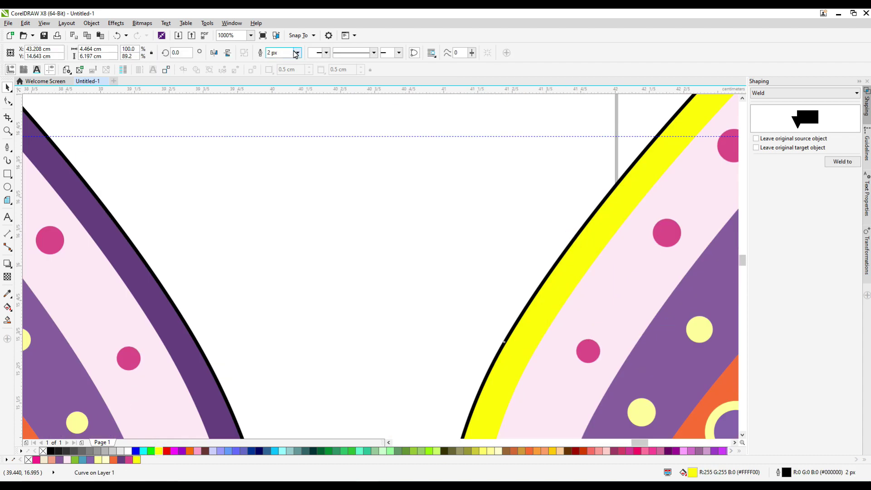
scroll(501, 321, down, 7)
scroll(501, 321, up, 4)
Step: Recolour the copy's pink dots yellow and fill the pale pink band behind them with deep pink (#D43F8A)
click(522, 195)
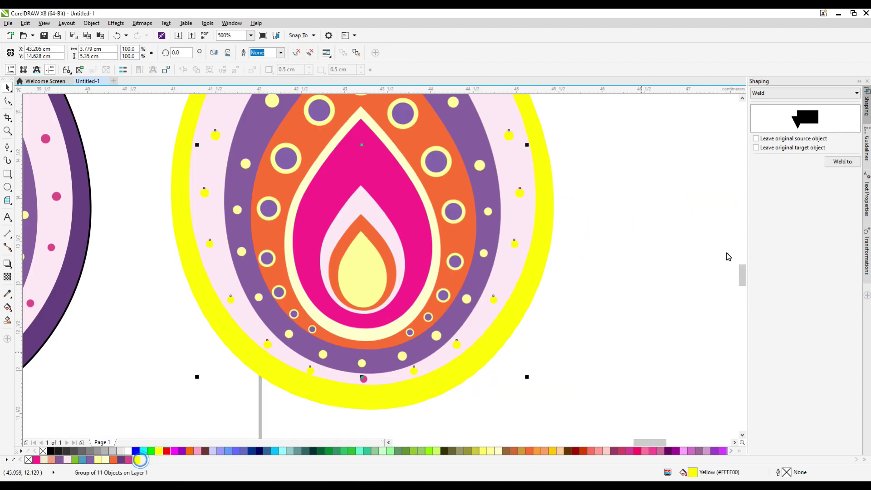
click(136, 459)
scroll(438, 369, down, 7)
scroll(357, 355, up, 10)
scroll(357, 354, down, 5)
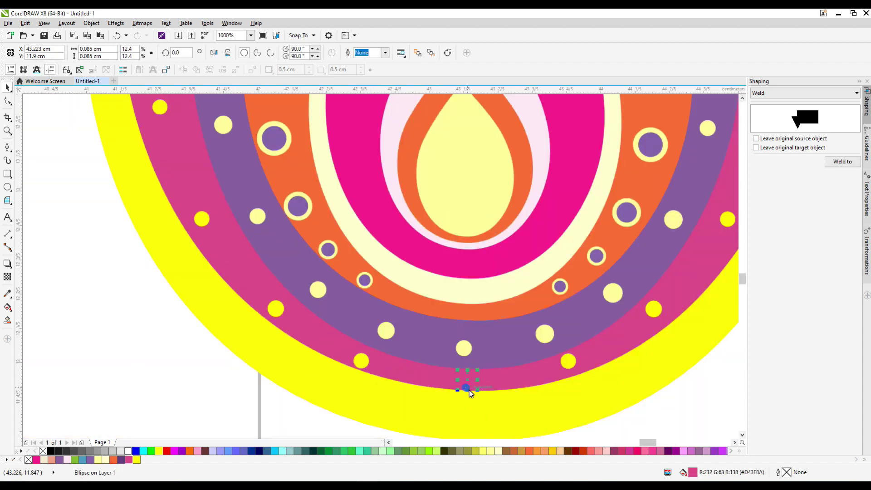
click(129, 459)
Step: Stretch the original petal's pale pink band slightly downward at its base
scroll(462, 395, up, 1)
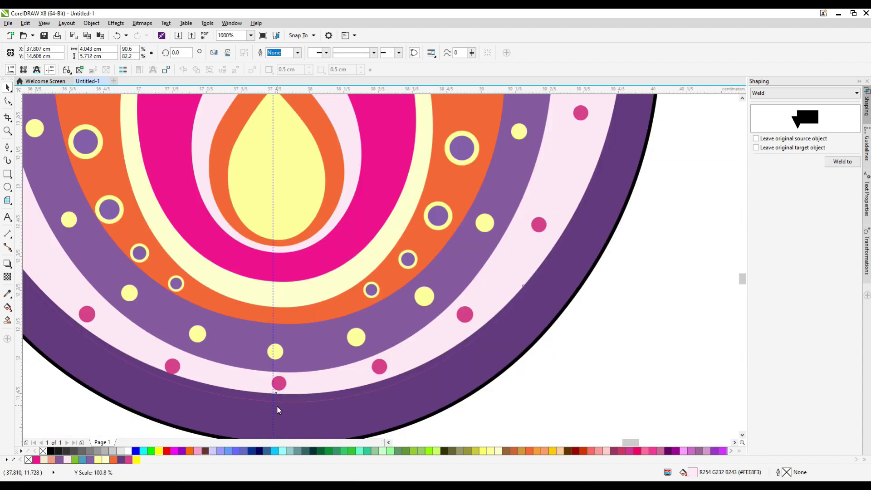
scroll(278, 409, down, 3)
click(439, 406)
scroll(548, 239, up, 1)
Step: Recolour the copy's orange dotted band dark red (#990000) and delete the cream band inside it
click(548, 238)
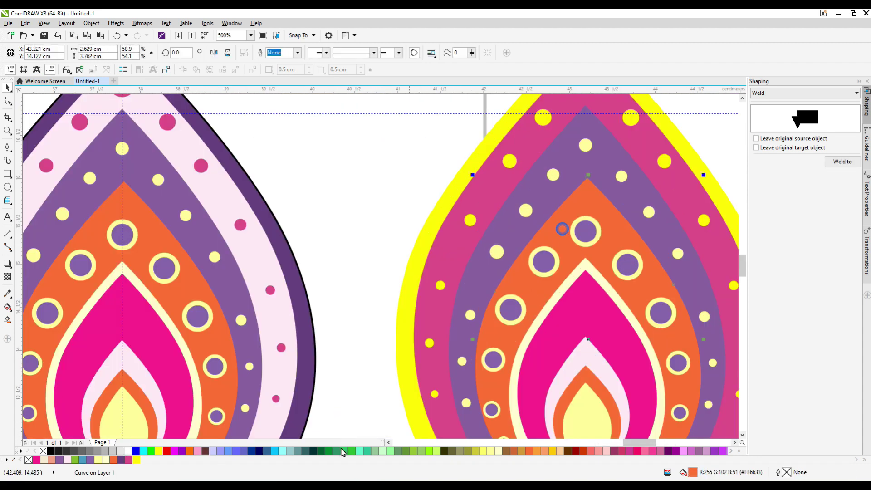
click(506, 450)
click(615, 451)
click(575, 450)
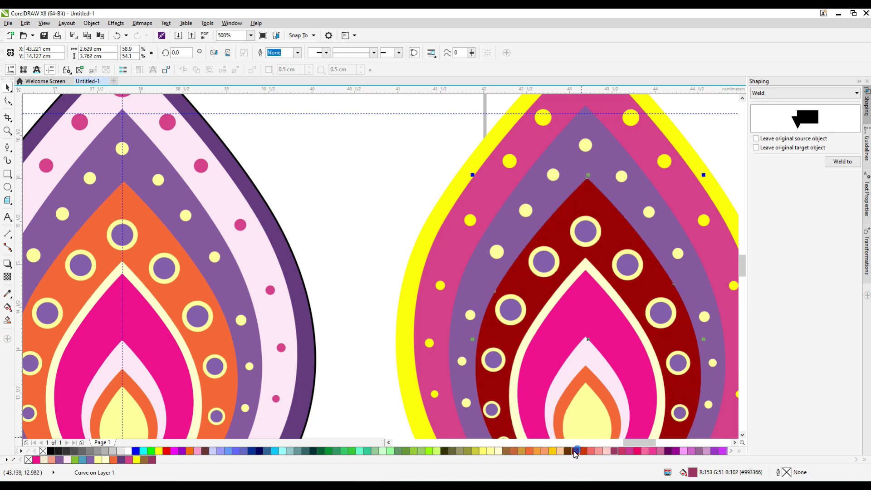
click(383, 213)
click(553, 307)
key(Delete)
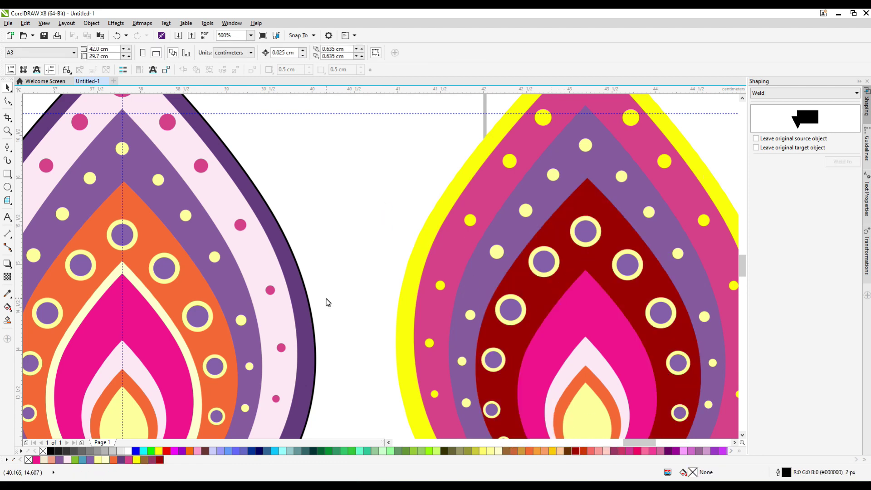
Step: Shrink the original petal's magenta drop to about 1.63 × 2.35 cm to widen the cream rim around it
click(116, 308)
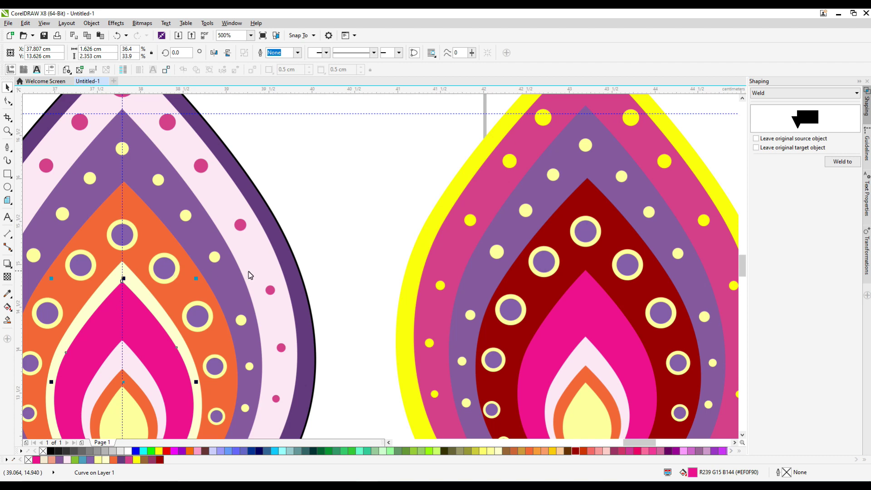
scroll(163, 287, down, 5)
scroll(232, 335, up, 5)
Step: Add copies of the smallest ringed dot in the gap at the base of the dark red band, either side of centre
click(234, 335)
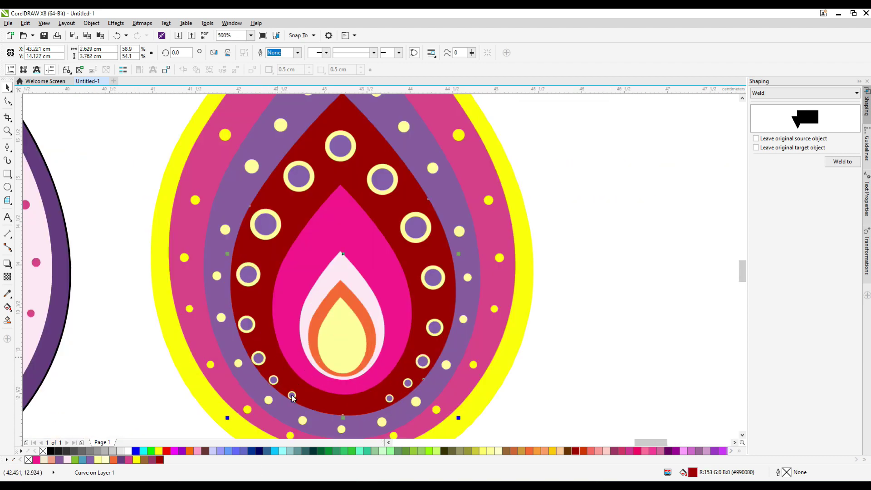
scroll(223, 252, up, 2)
scroll(303, 372, down, 2)
scroll(303, 371, up, 2)
click(257, 370)
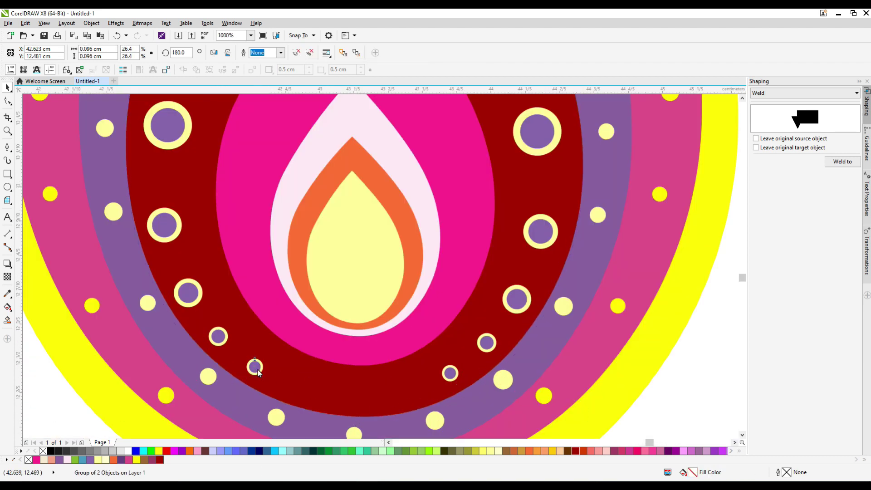
scroll(258, 372, down, 2)
scroll(255, 359, up, 2)
drag(254, 360, 323, 382)
scroll(381, 384, down, 3)
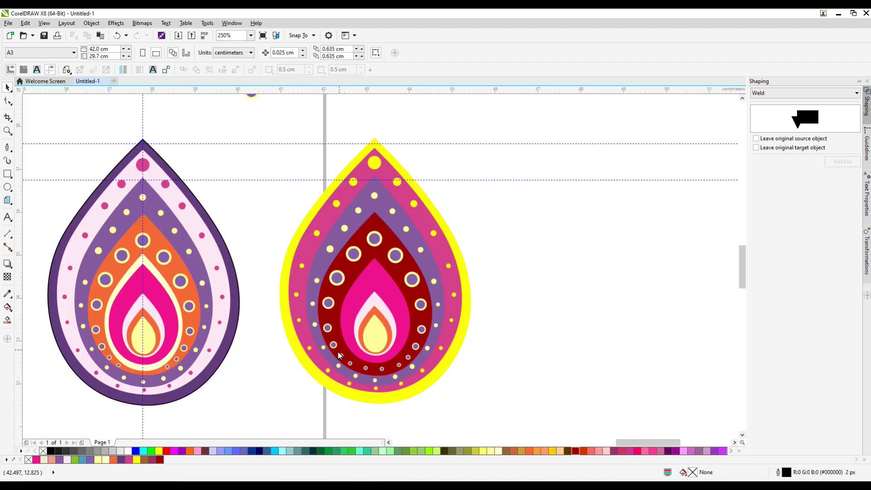
Step: Draw a sample ellipse of about 0.33 × 0.38 cm beside the copied petal and fill it red (#FF0000)
scroll(381, 385, up, 2)
click(10, 187)
drag(596, 241, 630, 278)
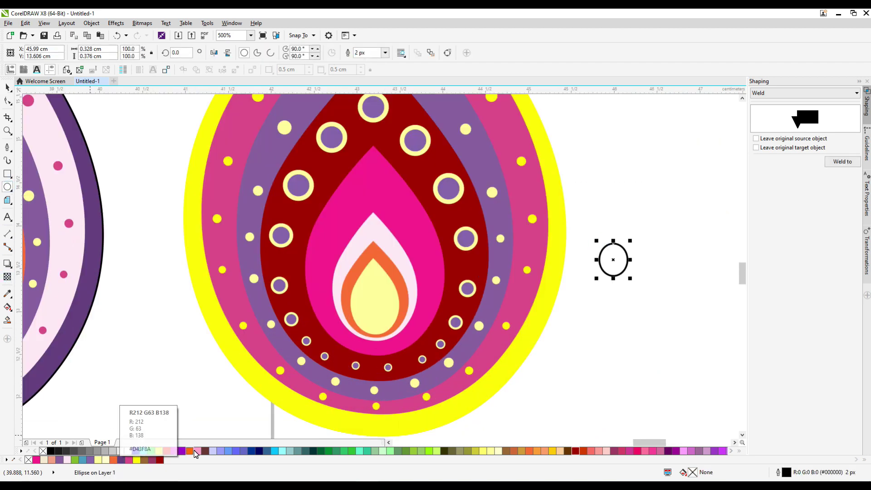
click(613, 260)
Step: Apply the sample ellipse's red fill to the purple centres of the ringed dots on the dark red band
scroll(467, 290, up, 2)
click(467, 288)
scroll(458, 318, down, 1)
click(455, 322)
click(421, 359)
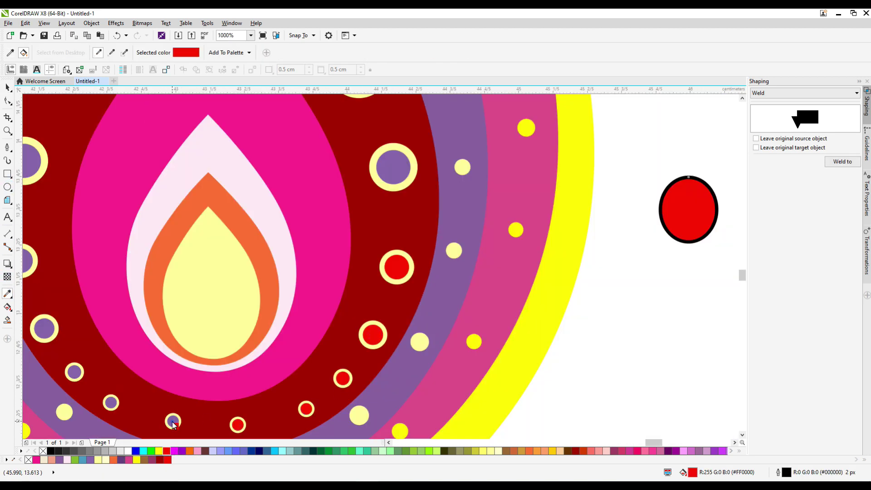
scroll(445, 232, down, 1)
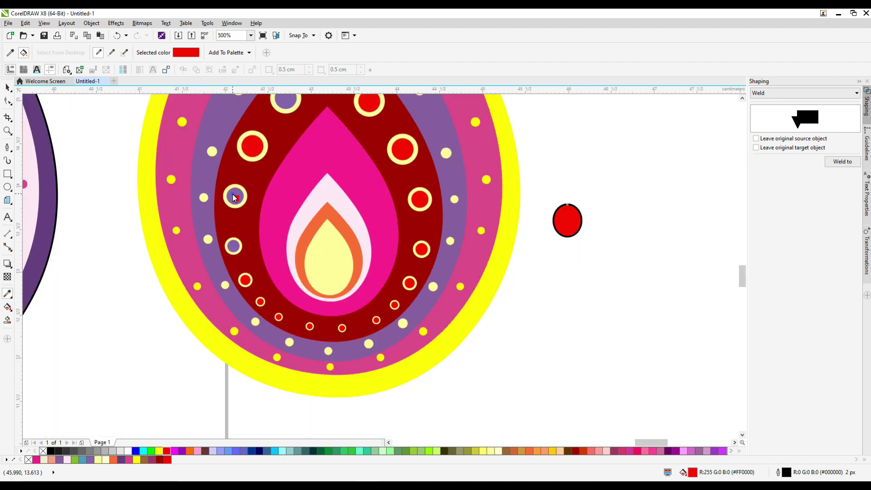
click(234, 196)
click(233, 245)
scroll(233, 246, down, 1)
key(space)
Step: Give the red centre of the ringed dot just right of the topmost one an elliptical red-to-white fountain fill
click(395, 138)
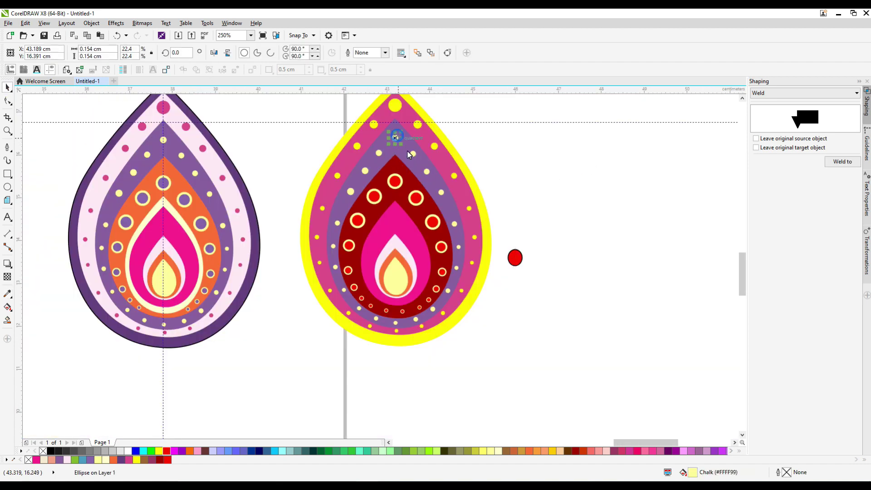
click(415, 197)
scroll(417, 197, up, 1)
key(ctrl+z)
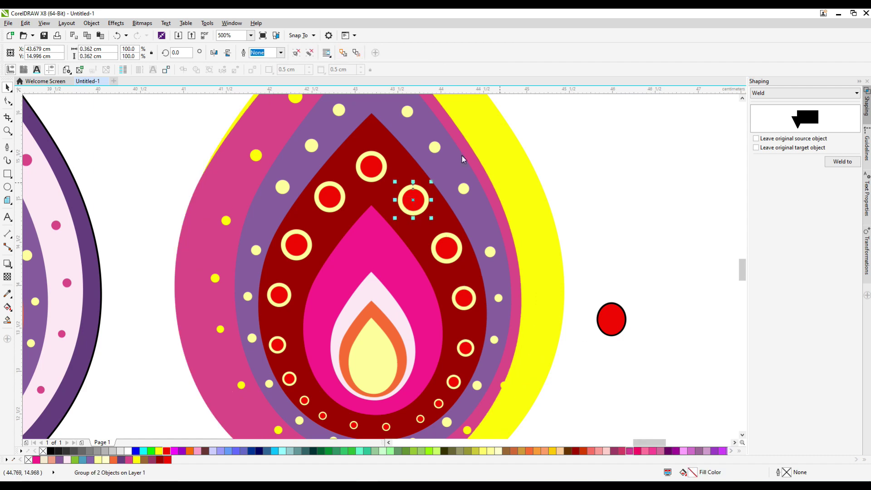
ctrl+click(413, 199)
double_click(692, 471)
drag(599, 165, 767, 165)
click(563, 176)
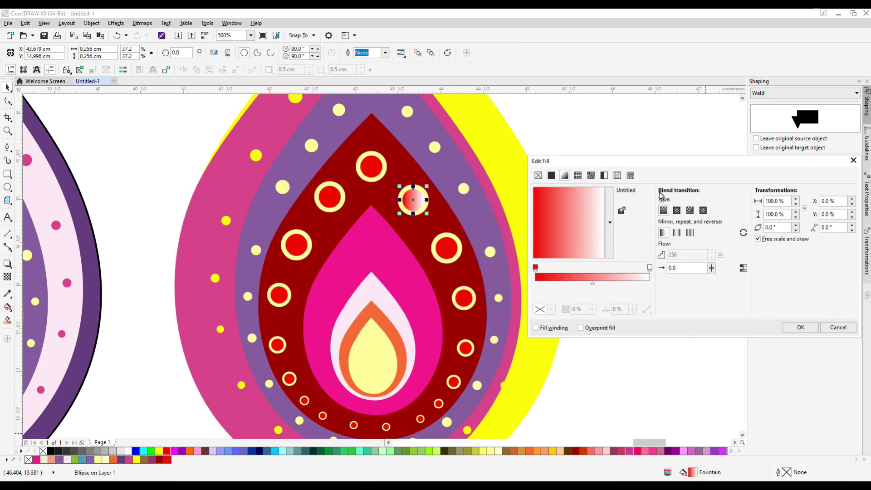
click(676, 210)
click(801, 326)
scroll(469, 284, down, 4)
scroll(469, 285, up, 4)
click(465, 304)
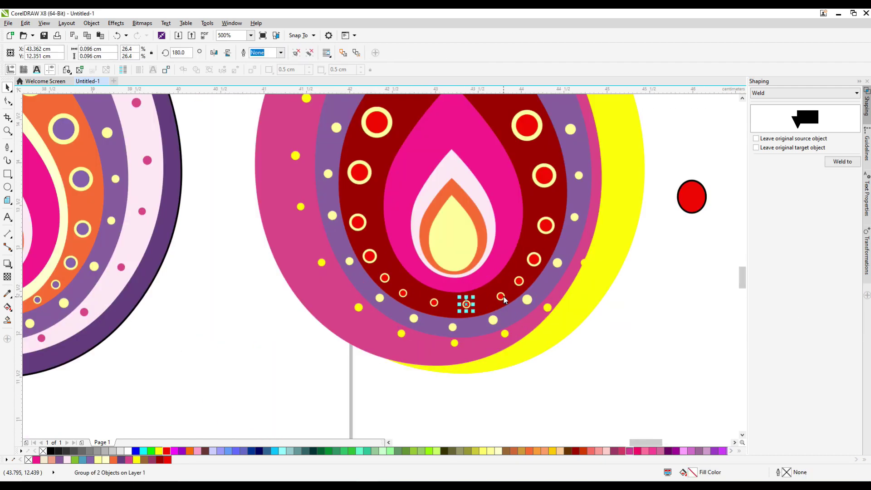
scroll(544, 216, down, 4)
shift+click(478, 152)
scroll(454, 201, up, 5)
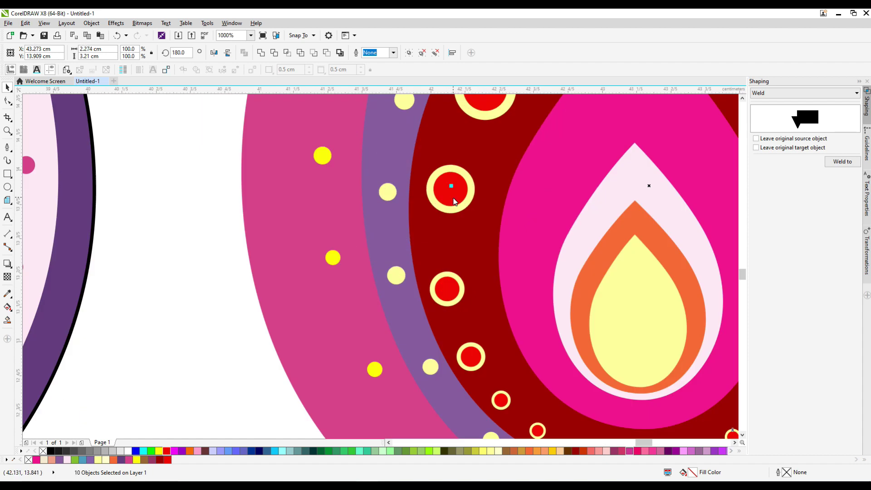
scroll(494, 388, down, 2)
scroll(494, 388, up, 1)
scroll(458, 173, down, 3)
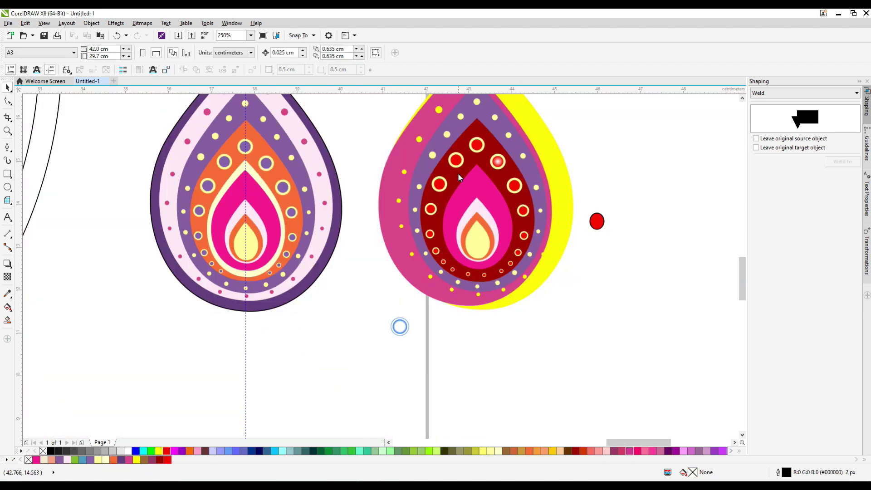
click(456, 161)
click(524, 276)
Step: Copy the red-to-white fountain fill onto the plain red centres of the ringed dots, using only the Fill property
click(476, 145)
shift+click(455, 159)
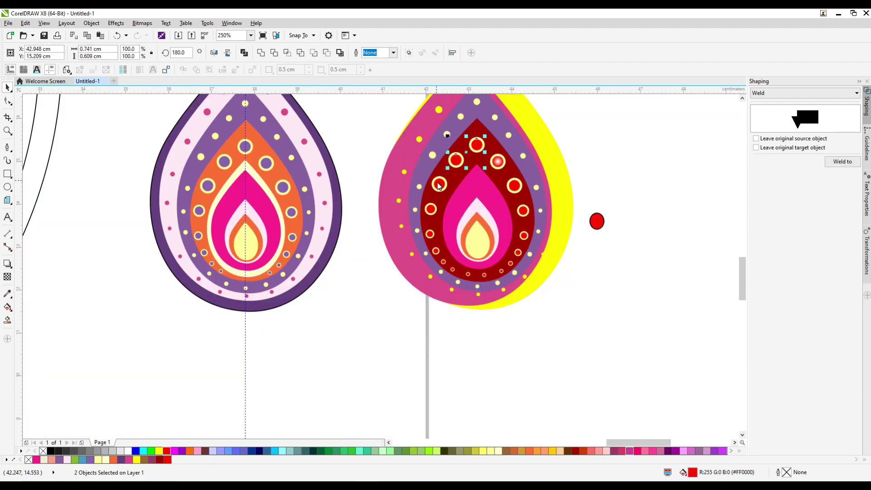
shift+click(436, 252)
scroll(438, 256, up, 3)
shift+click(642, 259)
scroll(590, 236, down, 2)
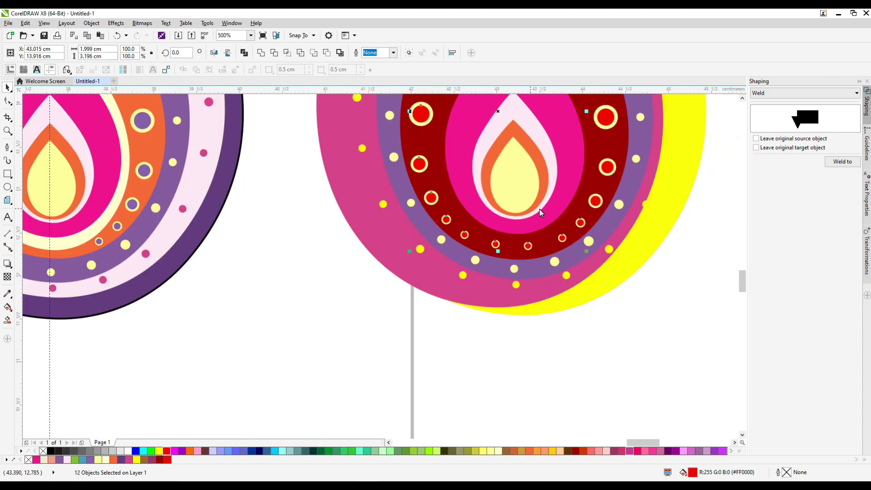
scroll(539, 208, up, 1)
scroll(487, 178, down, 1)
click(25, 23)
click(60, 150)
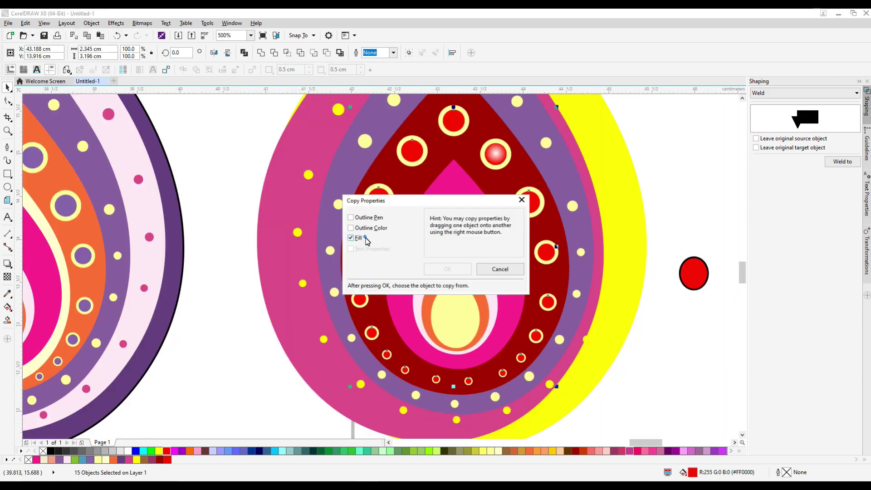
click(499, 255)
click(495, 154)
Step: Copy the same fountain fill onto the remaining red ring centre on the right side of the dark red band
click(25, 23)
click(59, 150)
click(499, 255)
click(529, 200)
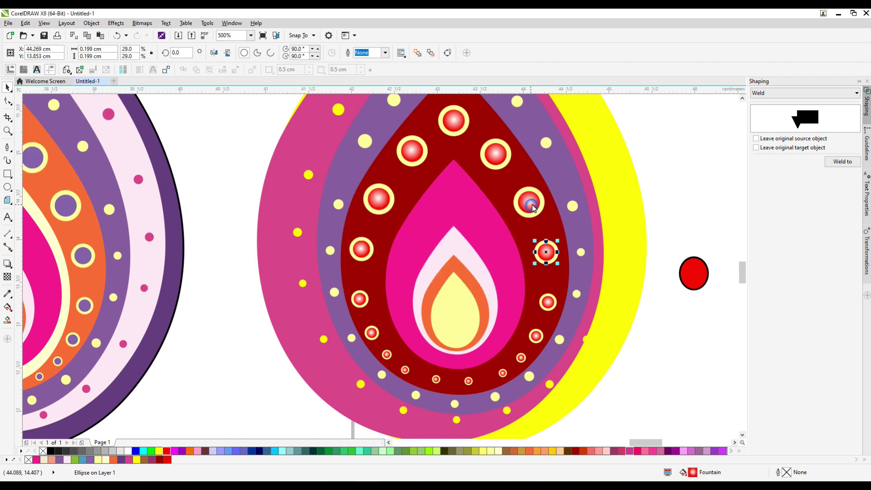
scroll(543, 277, down, 2)
key(Escape)
Step: Realign the copy's deep pink band inside the yellow band and enlarge it to about 4.08 × 5.75 cm
drag(438, 179, 450, 169)
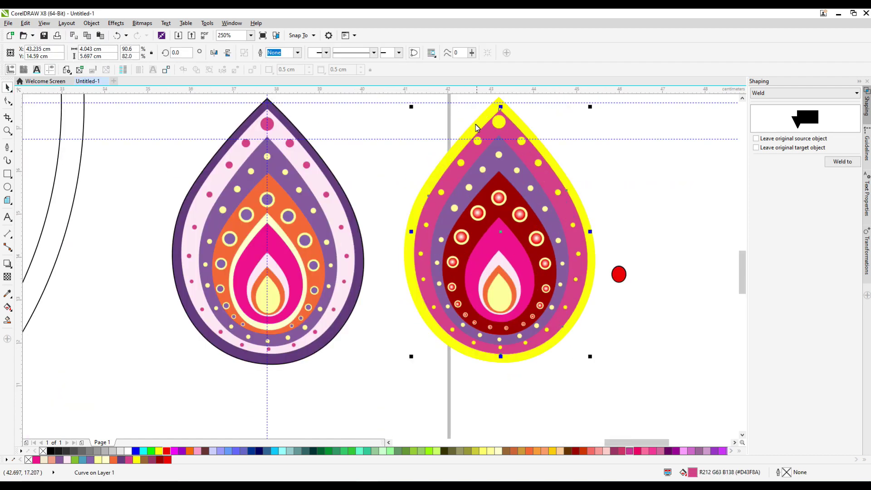
drag(476, 127, 450, 176)
scroll(475, 168, up, 3)
scroll(474, 168, down, 3)
click(403, 161)
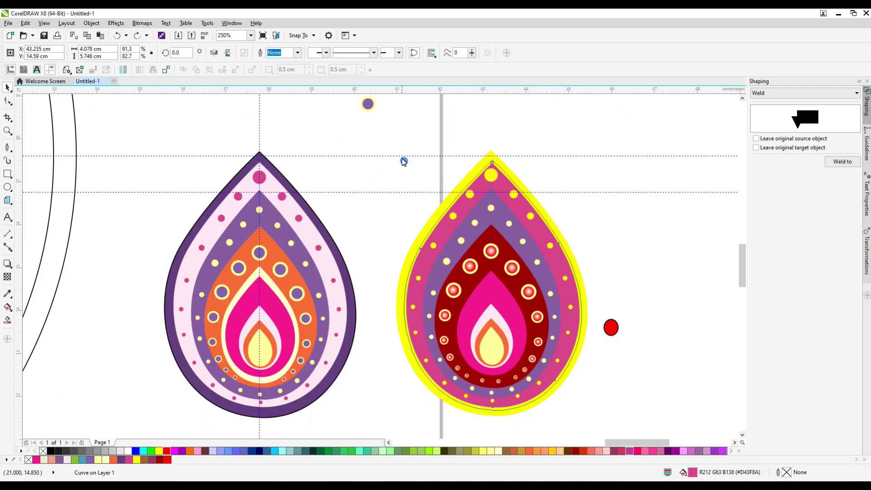
click(525, 136)
click(478, 324)
Step: Change the sample ellipse to a yellow fountain fill with a lighter centre
scroll(478, 278, down, 2)
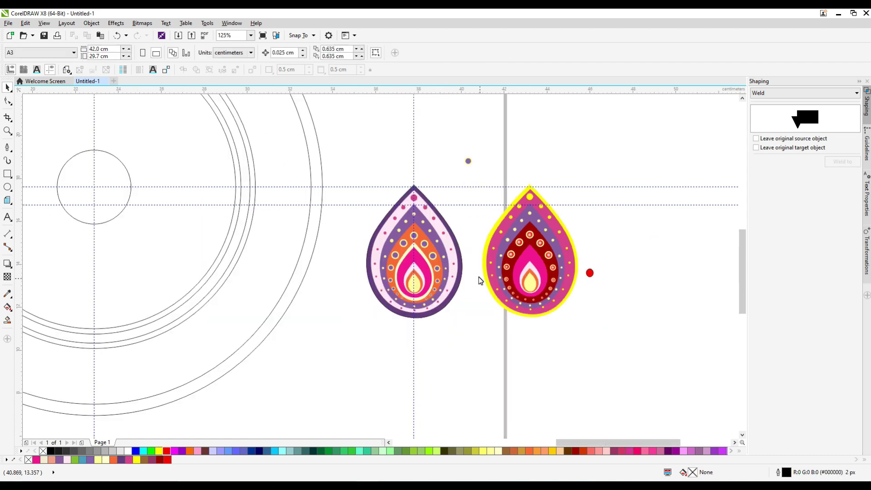
scroll(643, 197, up, 2)
scroll(674, 415, down, 2)
scroll(566, 317, up, 2)
click(566, 317)
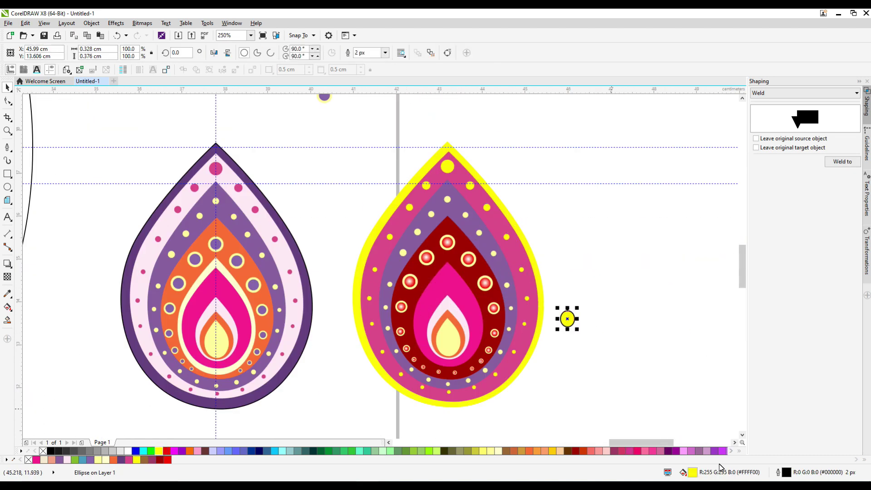
double_click(689, 471)
click(309, 171)
click(278, 230)
Step: Copy the sample ellipse's yellow fountain fill onto the yellow dots of the deep pink band
click(399, 348)
click(25, 22)
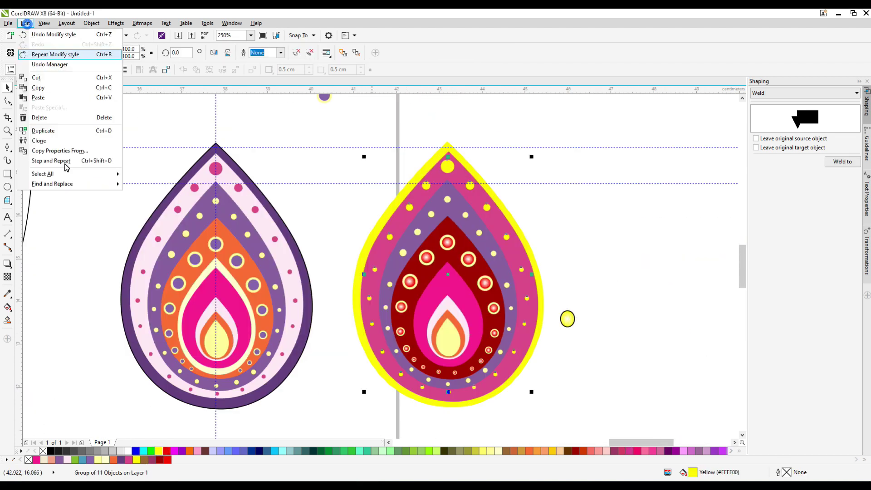
click(64, 167)
click(566, 317)
click(367, 159)
scroll(543, 243, down, 2)
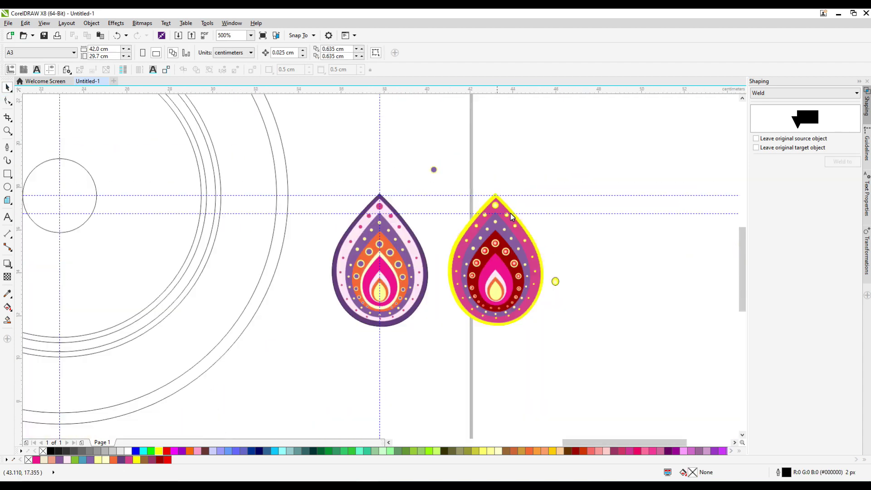
Step: Convert the original petal's innermost pale yellow drop to a 300 dpi bitmap and blur its edges
click(379, 290)
scroll(379, 290, up, 4)
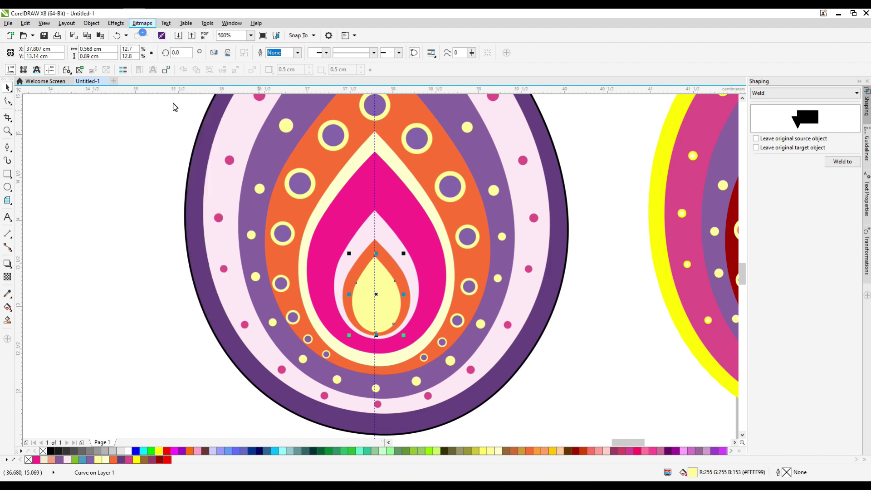
click(142, 23)
mouse_move(156, 217)
click(263, 249)
click(462, 270)
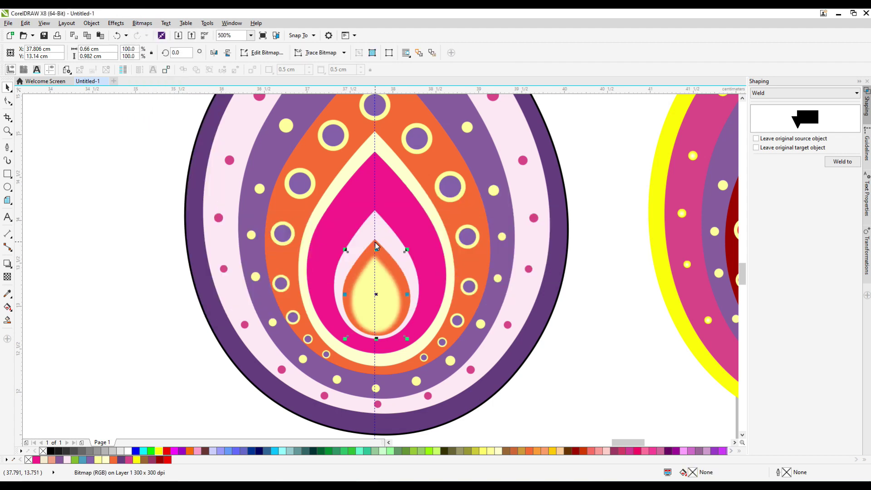
Step: Convert the orange drop around the blurred yellow one to a 300 dpi bitmap and blur its edges
click(142, 22)
click(261, 221)
click(463, 270)
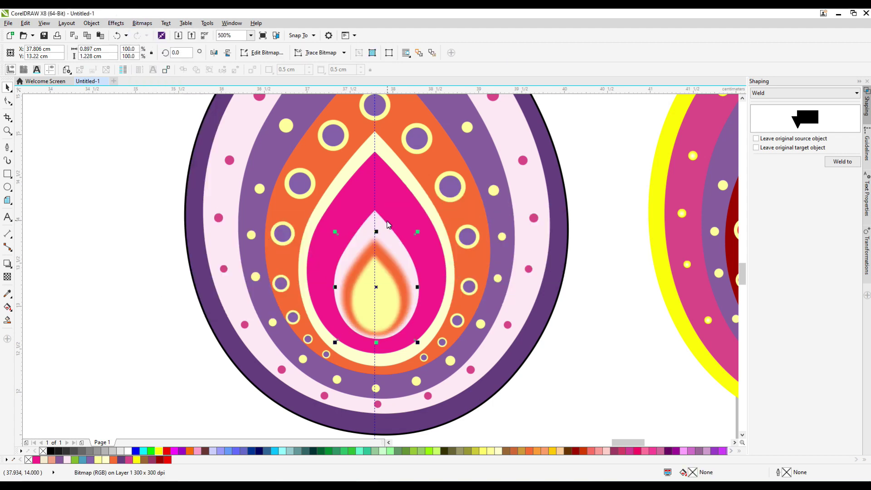
Step: Convert the original petal's pale pink and cream drops to 300 dpi bitmaps and soften them, using a 1.0 pixel Gaussian blur for the cream drop
shift+click(380, 142)
click(161, 36)
click(142, 23)
mouse_move(156, 219)
click(260, 222)
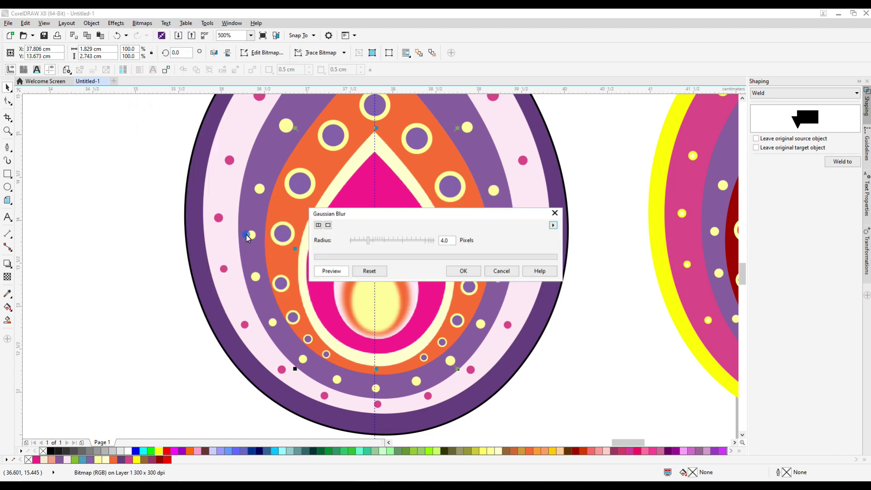
drag(347, 237, 439, 237)
click(463, 270)
scroll(456, 267, down, 2)
click(142, 23)
click(261, 222)
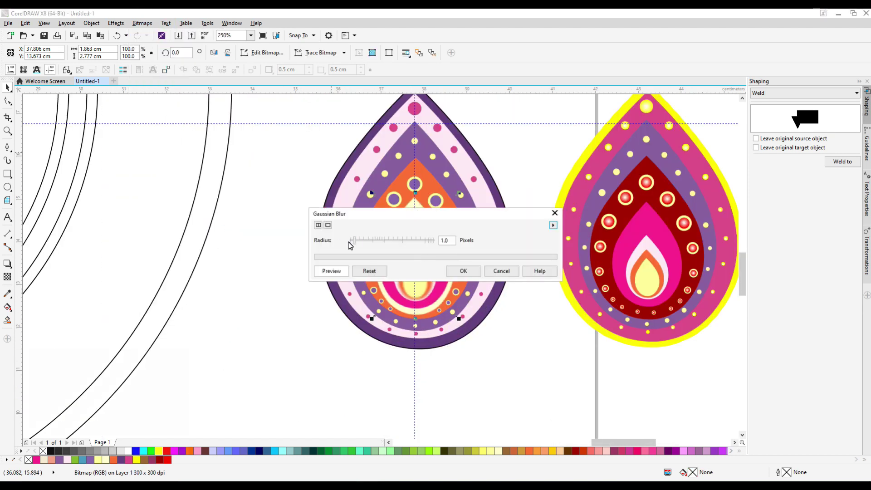
click(463, 271)
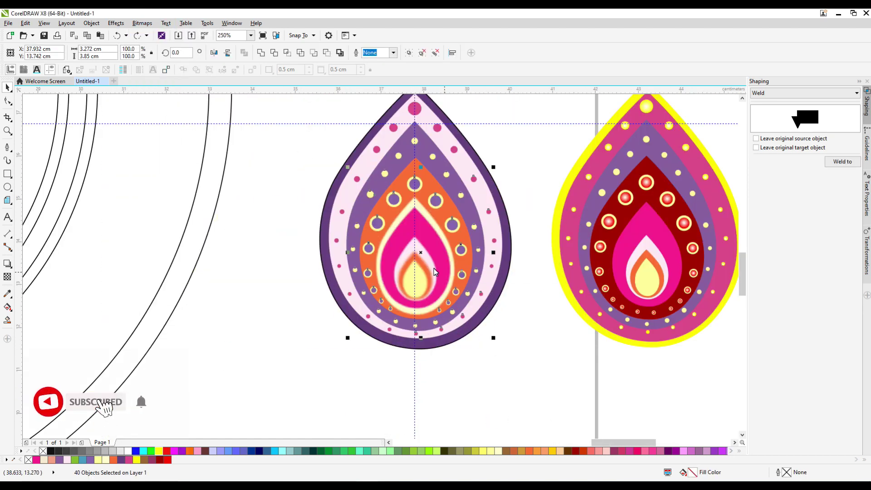
Step: Create a black boundary shape from the whole original petal, enlarged to about 4.58 × 6.36 cm and placed behind it
key(Escape)
scroll(329, 142, down, 2)
drag(317, 119, 451, 281)
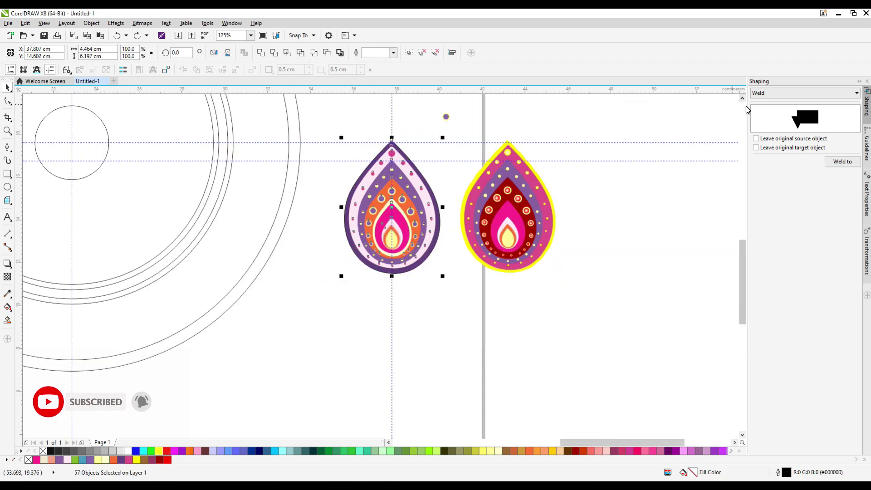
click(856, 92)
click(798, 144)
click(842, 161)
click(51, 450)
drag(341, 138, 338, 134)
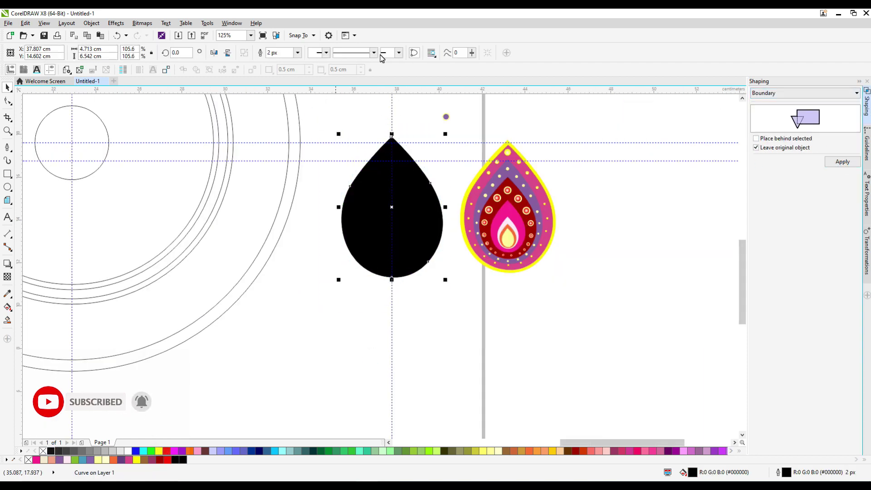
key(shift+Page_Down)
Step: Turn the black backing shape into a blurred 300 dpi bitmap and soften the original petal's artwork with a 1.6 pixel Gaussian blur
scroll(431, 136, up, 4)
click(142, 23)
click(154, 33)
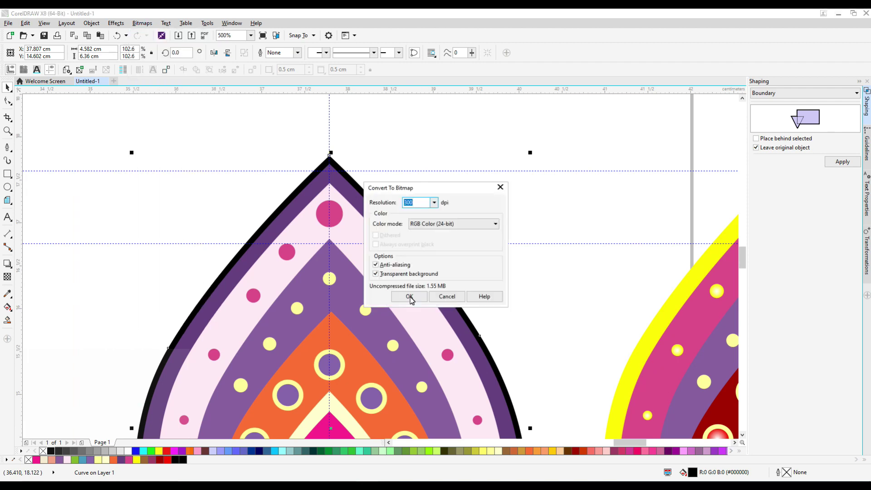
key(Return)
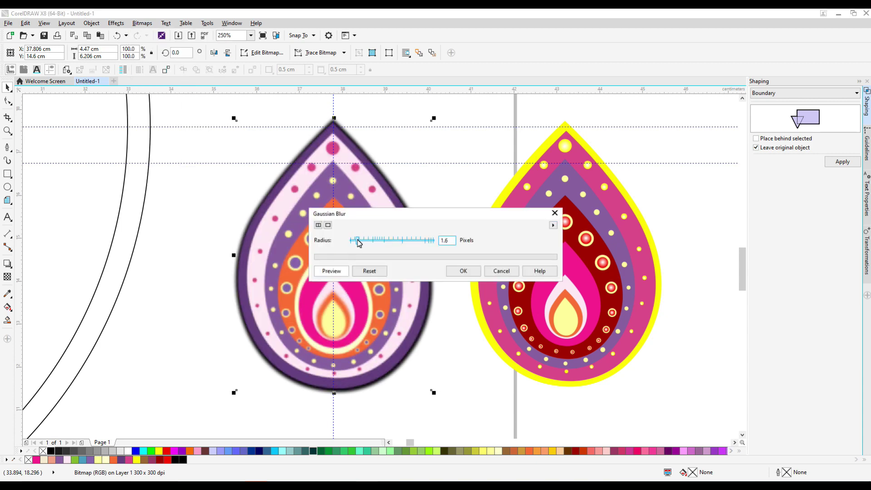
drag(355, 238, 357, 238)
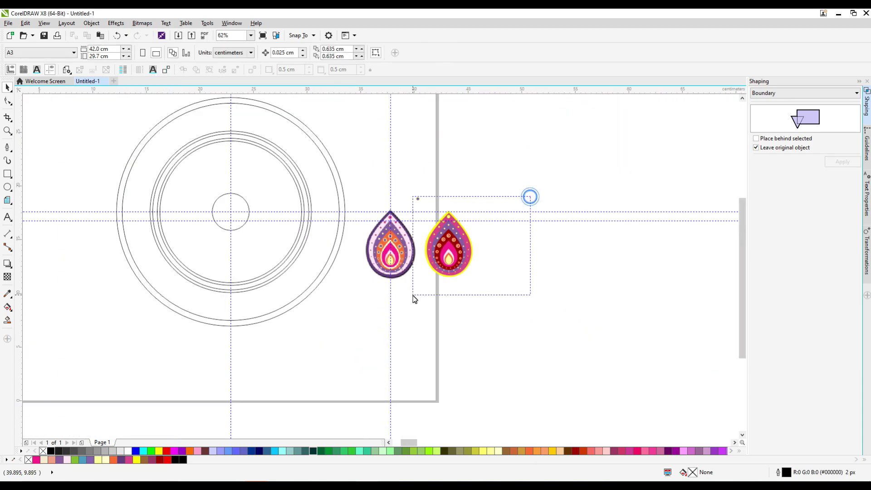
Step: Create a black, outline-free boundary shape from the second petal, enlarged to about 4.64 × 6.44 cm and placed behind it
drag(529, 195, 552, 191)
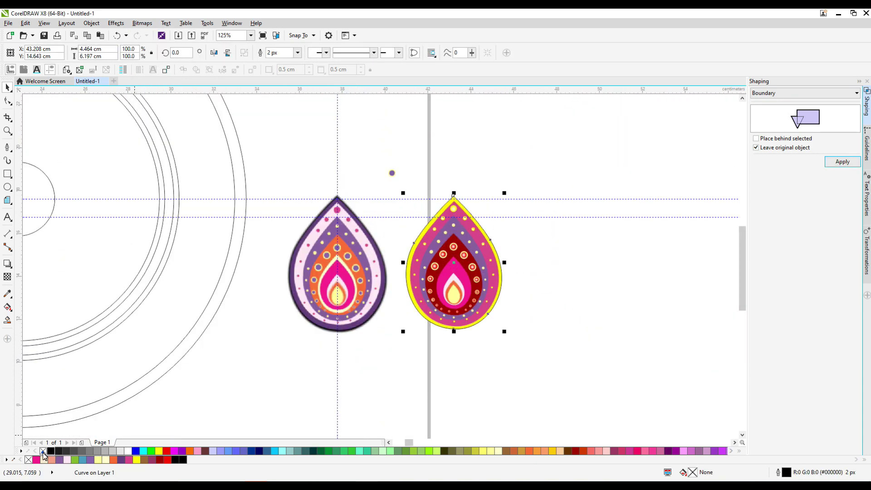
click(50, 451)
right_click(43, 451)
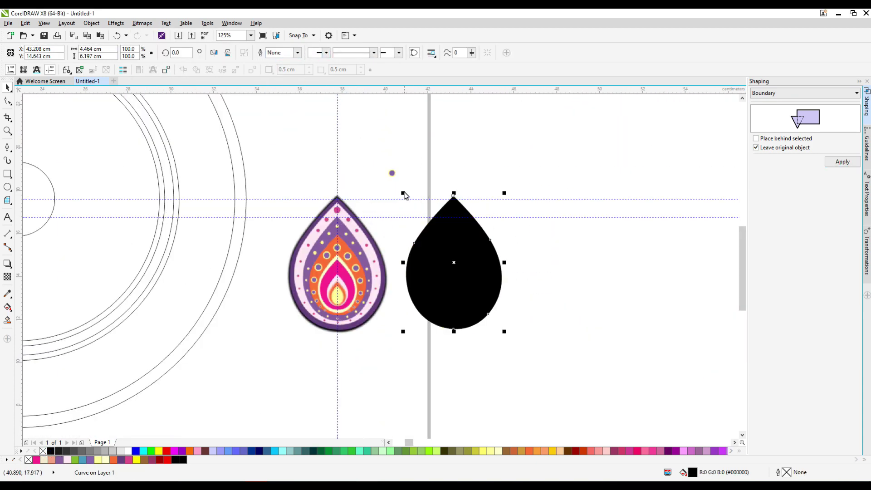
key(shift+Page_Down)
scroll(411, 202, up, 4)
scroll(373, 164, down, 2)
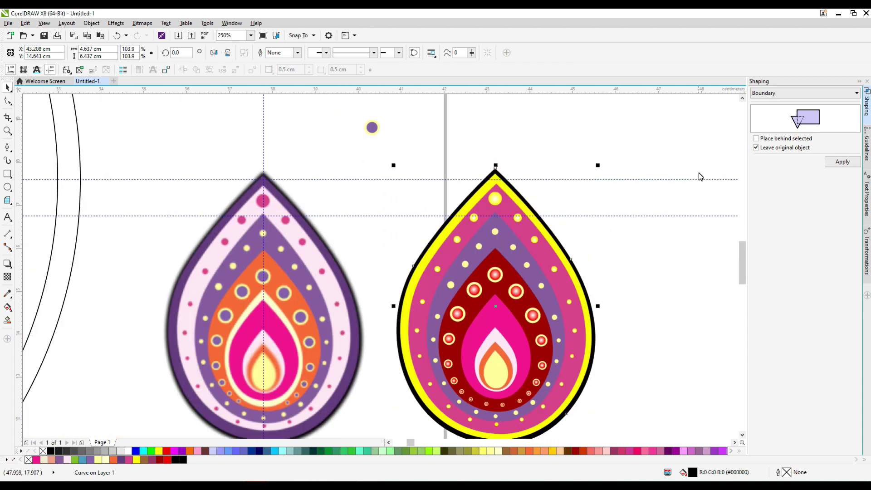
Step: Convert the second petal's black backing shape to a 300 dpi RGB bitmap with a transparent background and apply a Gaussian blur
drag(700, 175, 383, 423)
click(142, 24)
click(159, 33)
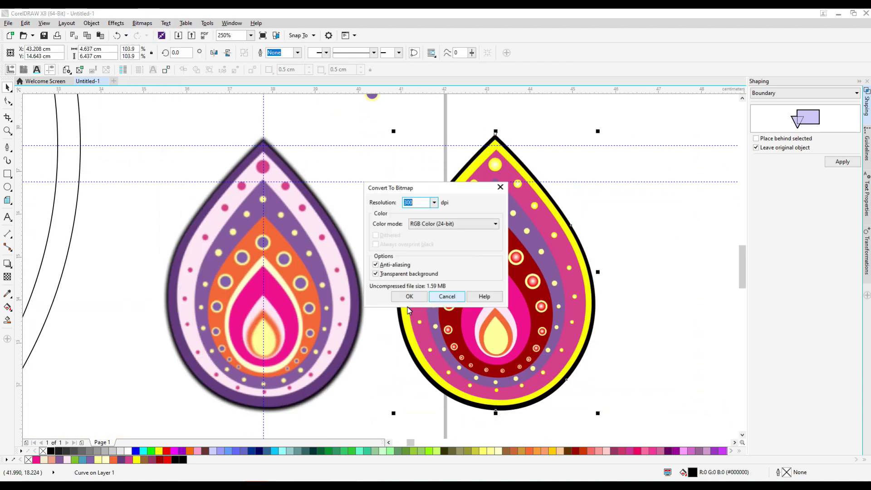
click(411, 294)
click(142, 24)
click(247, 209)
key(Return)
Step: Convert the second petal's coloured artwork to a 300 dpi bitmap and soften it with a slight Gaussian blur
click(336, 140)
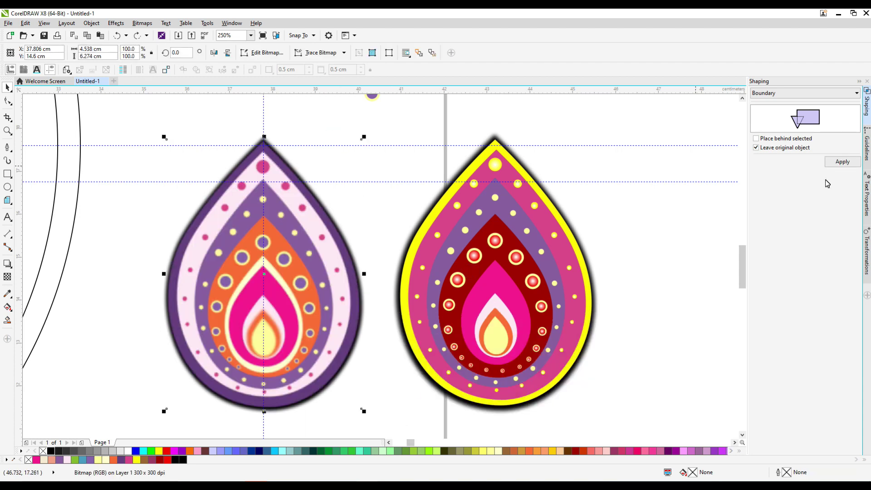
click(411, 385)
click(141, 23)
click(142, 23)
click(142, 23)
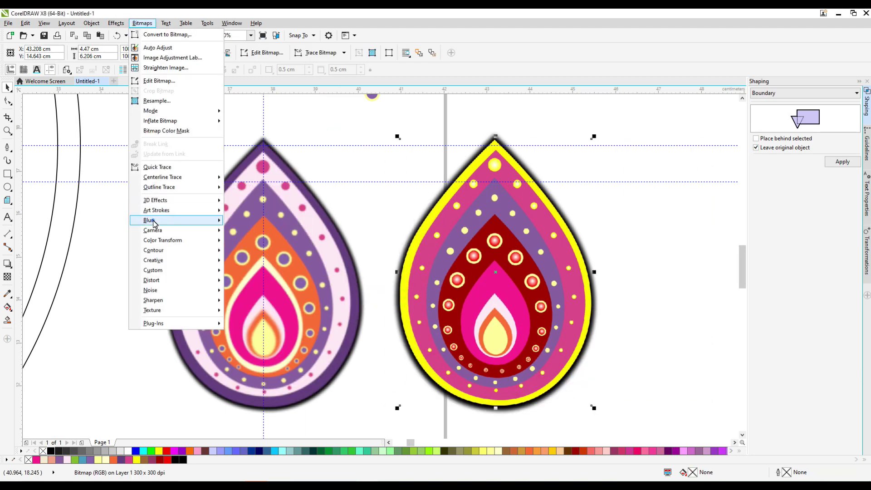
click(247, 210)
drag(372, 240, 360, 241)
click(462, 271)
scroll(414, 412, down, 2)
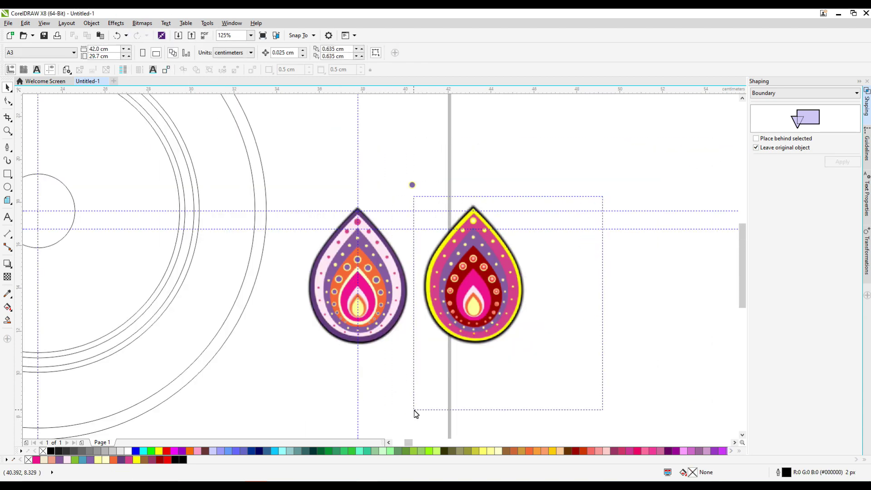
click(463, 198)
click(305, 200)
Step: Give the mandala's small centre circle a red fountain fill with a white centre and no outline, and fill the circle around it yellow
scroll(234, 237, down, 2)
click(234, 237)
click(234, 237)
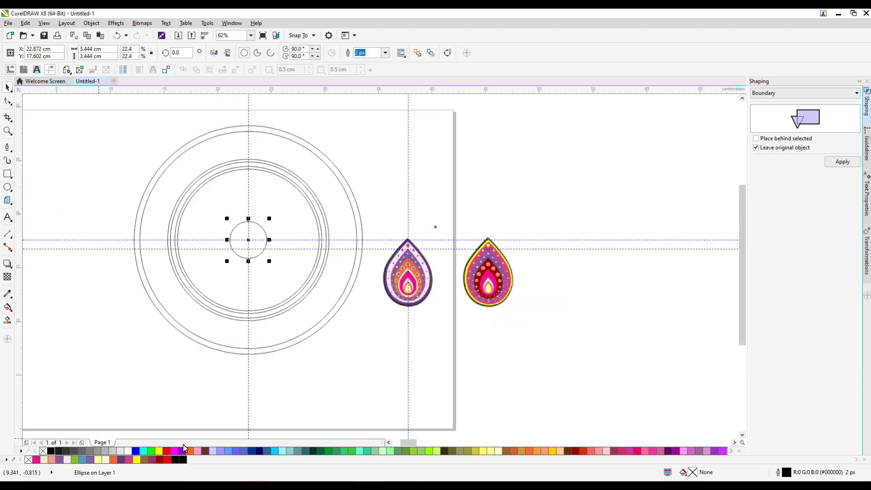
key(F11)
key(Return)
key(Tab)
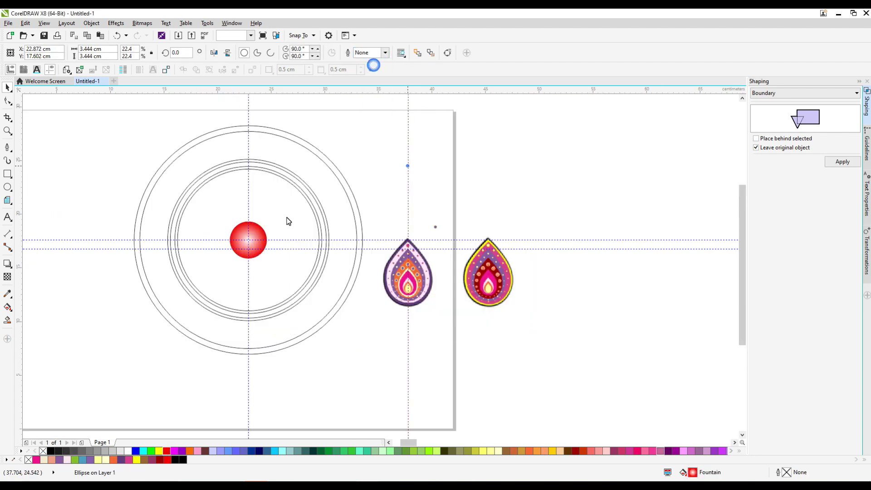
scroll(184, 220, up, 2)
click(175, 227)
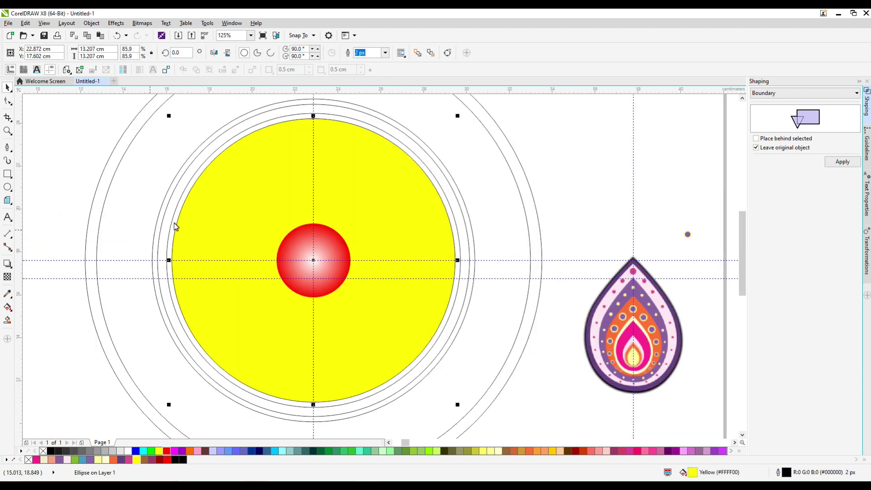
Step: Fill the two thin rings and the outermost ring blue-grey with the Smart Fill tool, clearing the circle outlines around the outer thin ring
click(172, 235)
click(159, 227)
click(113, 160)
key(space)
scroll(170, 214, up, 4)
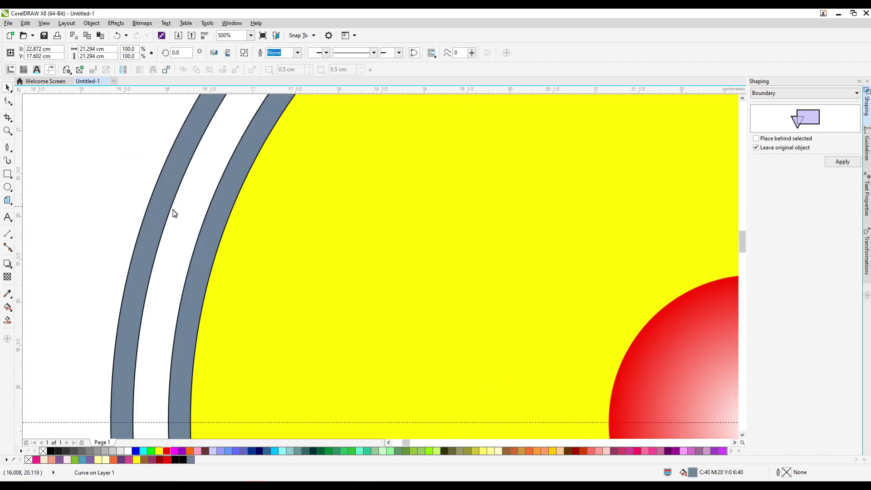
click(169, 213)
scroll(184, 226, down, 4)
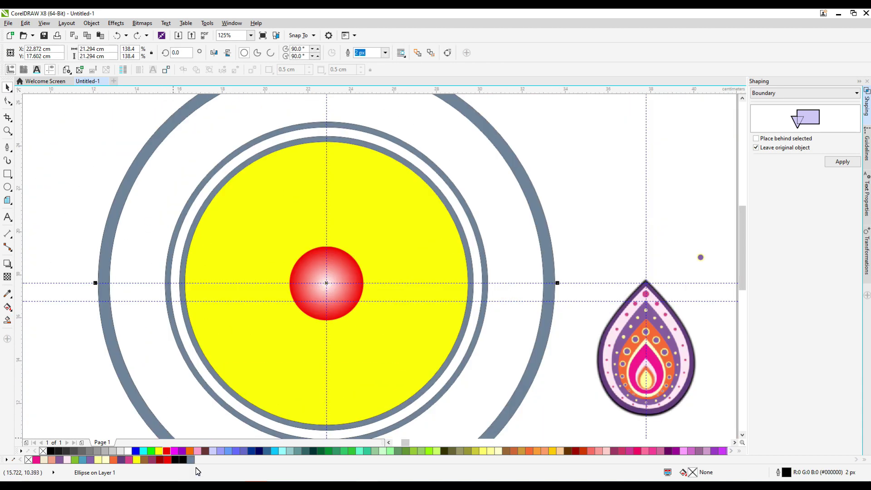
Step: Colour the outermost ring green and fill the large circle inside it purple
click(105, 217)
click(75, 460)
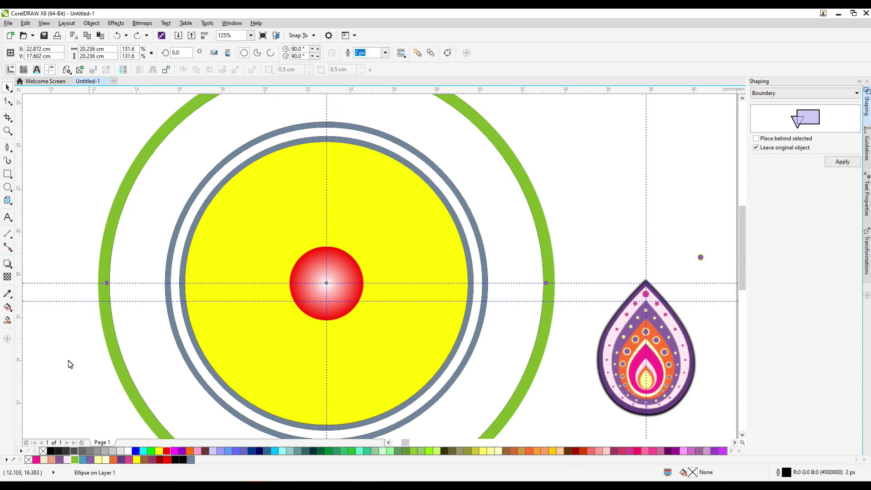
drag(60, 460, 162, 316)
Step: Fill the outer of the two thin blue-grey rings with orange (#FF6633)
scroll(265, 190, up, 2)
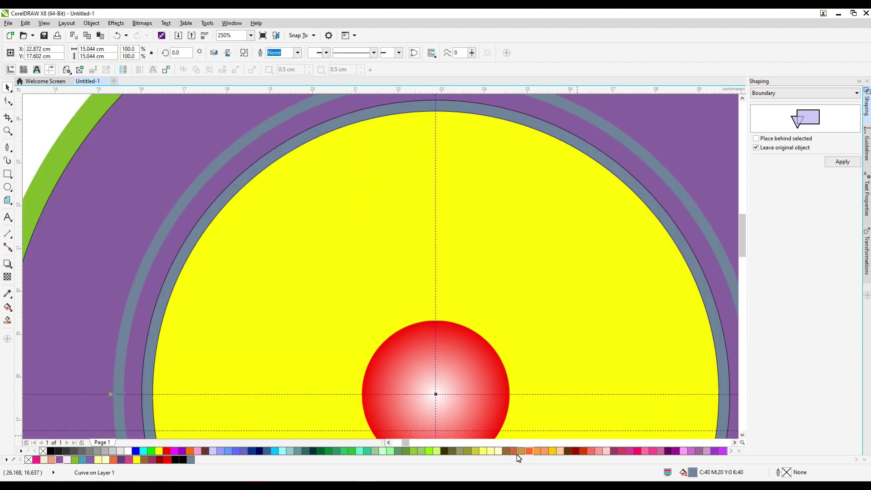
drag(529, 451, 197, 233)
scroll(200, 222, up, 3)
right_click(203, 210)
scroll(243, 220, down, 3)
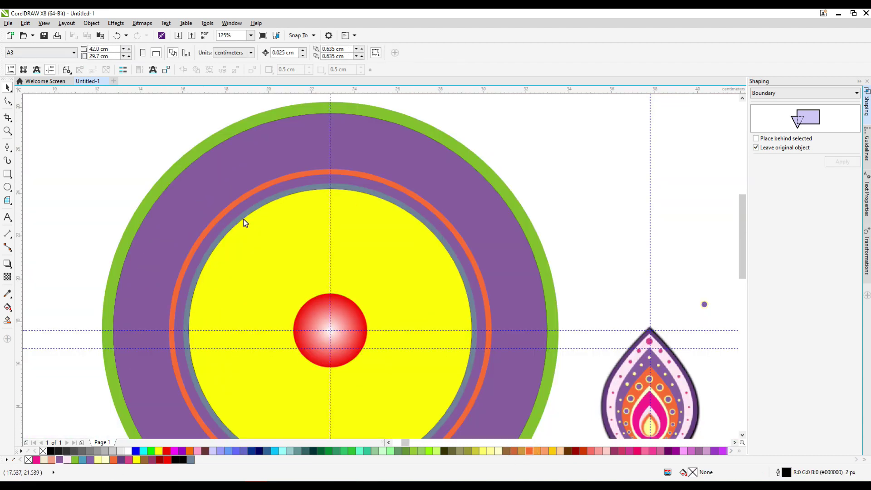
Step: Fill the gap between the orange ring and the blue-grey ring with a red band and no outline
scroll(356, 175, up, 2)
click(351, 129)
scroll(419, 248, down, 2)
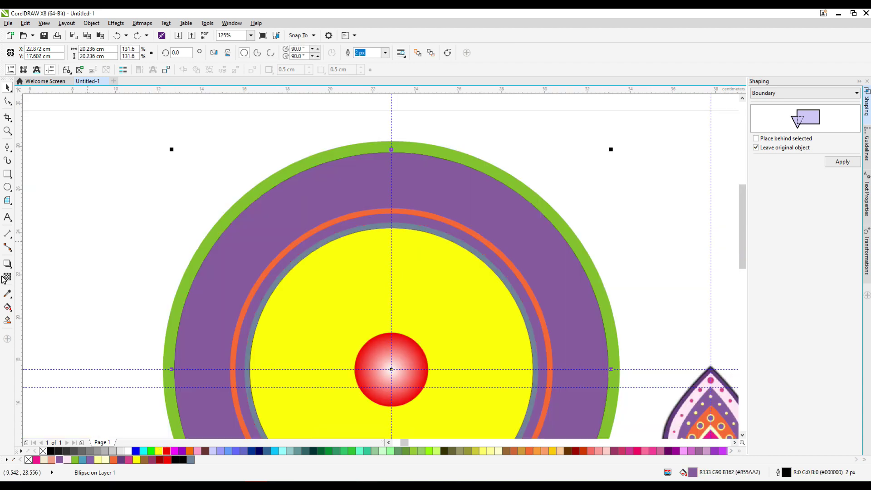
click(288, 254)
click(167, 451)
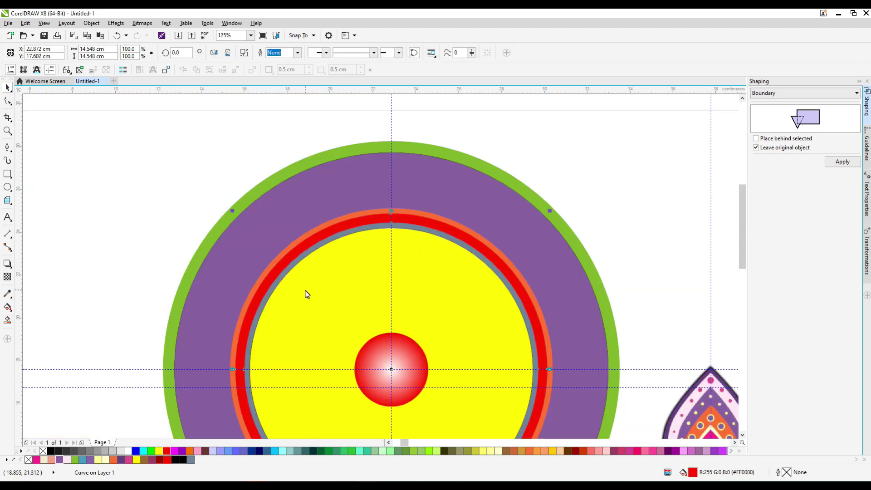
Step: Enlarge the orange, red and blue-grey rings together to about 17.8 cm and add a reduced copy, about 13.5 cm wide, around the yellow circle
shift+click(312, 307)
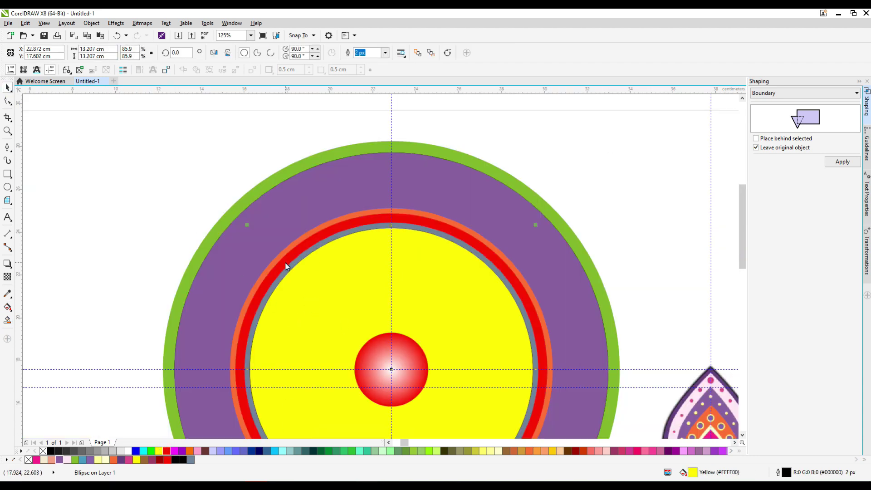
scroll(320, 269, down, 2)
shift+click(297, 269)
scroll(297, 268, up, 2)
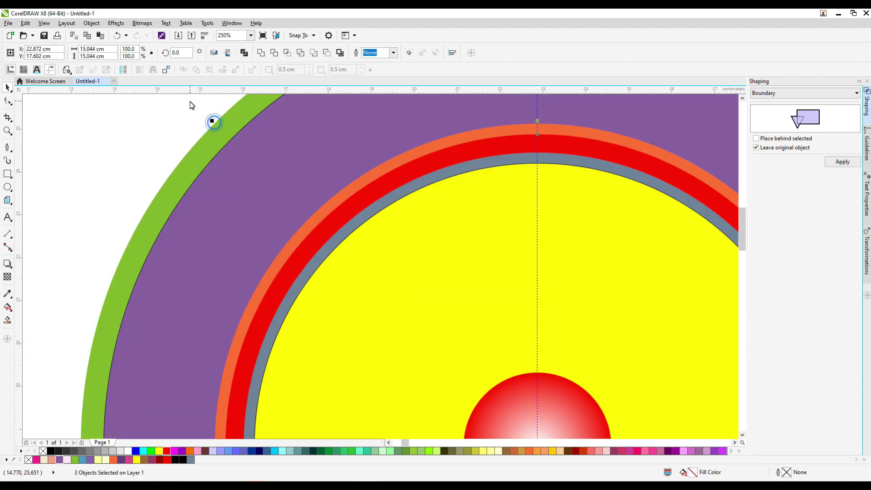
scroll(191, 105, down, 1)
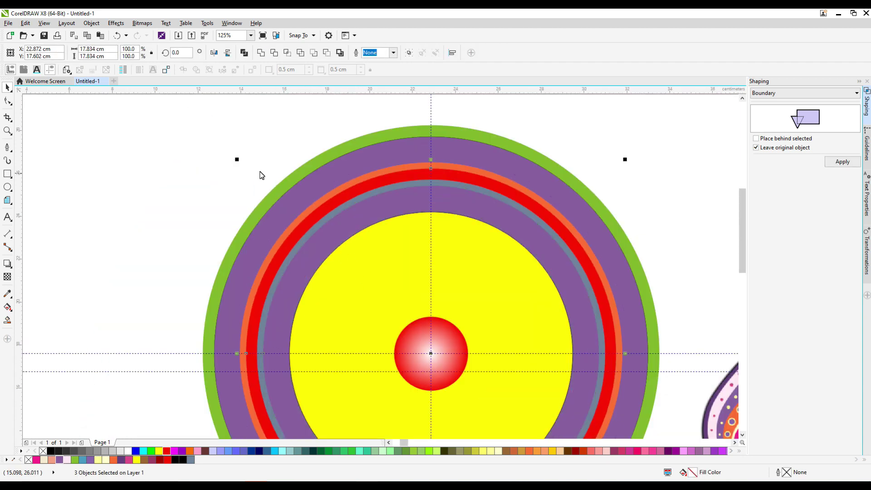
drag(237, 160, 268, 211)
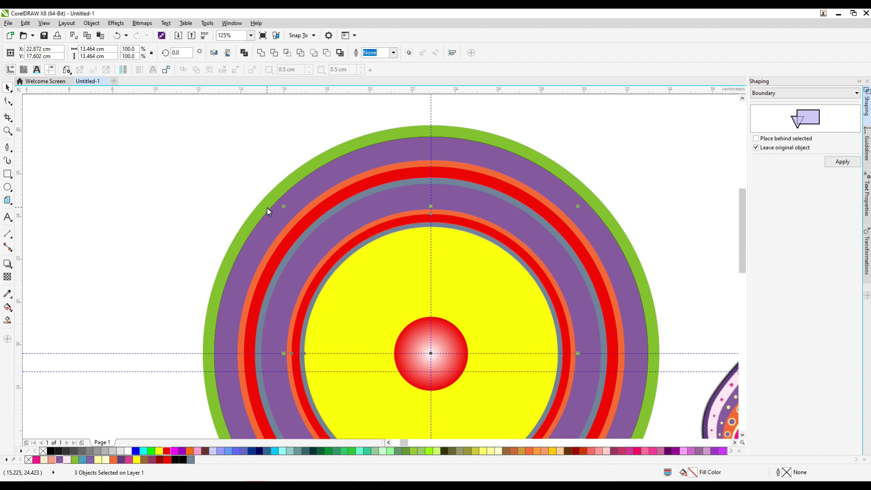
Step: Remove the red bands from both ring sets and resize the blue-grey rings to about 12.8 cm and 16.7 cm
click(157, 245)
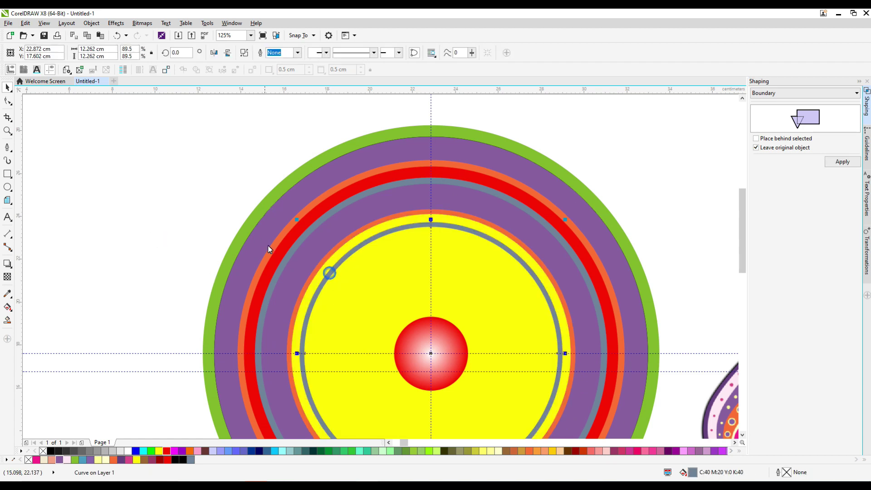
click(307, 228)
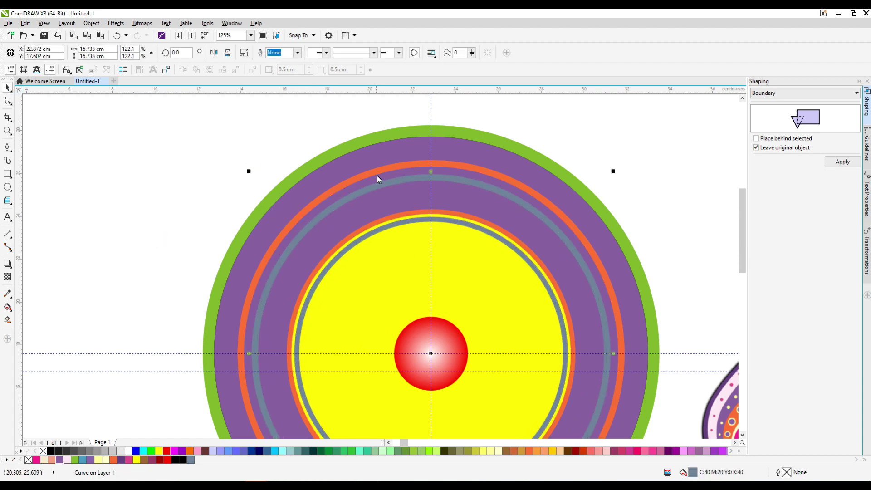
Step: Fill the narrowed gap between the outer set's orange and blue-grey rings with red (#FF0000)
scroll(248, 162, up, 2)
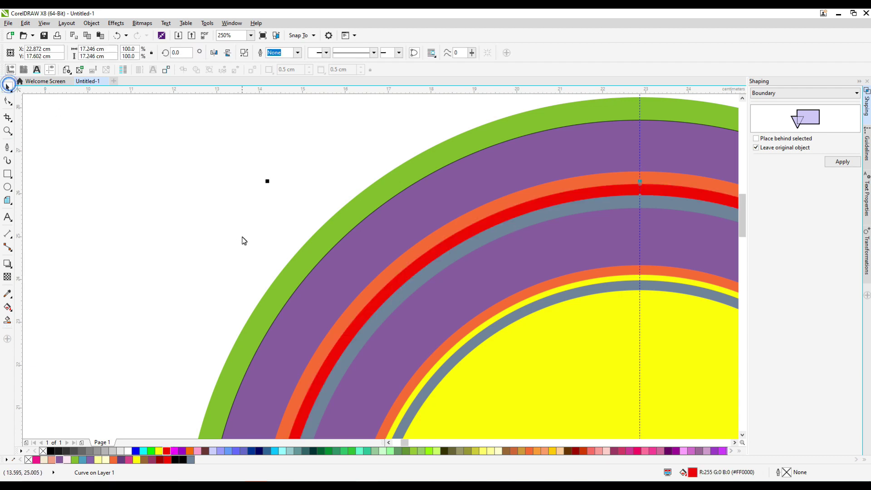
scroll(243, 238, down, 4)
scroll(340, 326, up, 2)
Step: Colour the inner set's blue-grey ring red and add a green ring around its orange ring
click(221, 262)
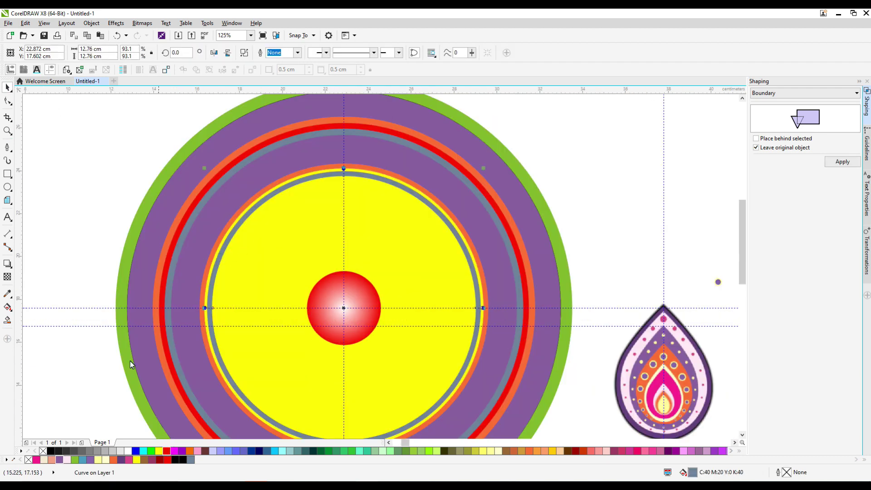
click(170, 452)
scroll(198, 282, up, 2)
click(204, 278)
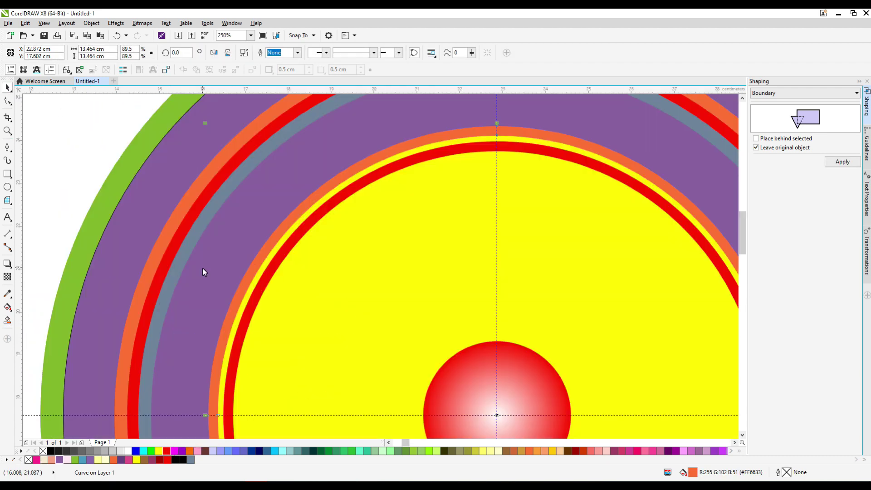
click(282, 220)
scroll(288, 198, down, 2)
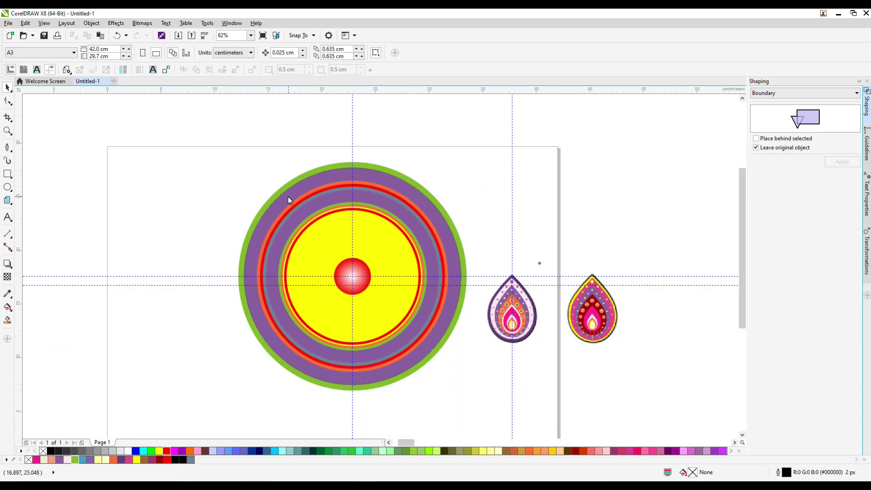
Step: Recolour the outer set's blue-grey ring pale yellow and fill the purple band just inside it with dark red (#990000)
scroll(240, 247, up, 2)
scroll(240, 247, down, 2)
click(105, 459)
click(7, 319)
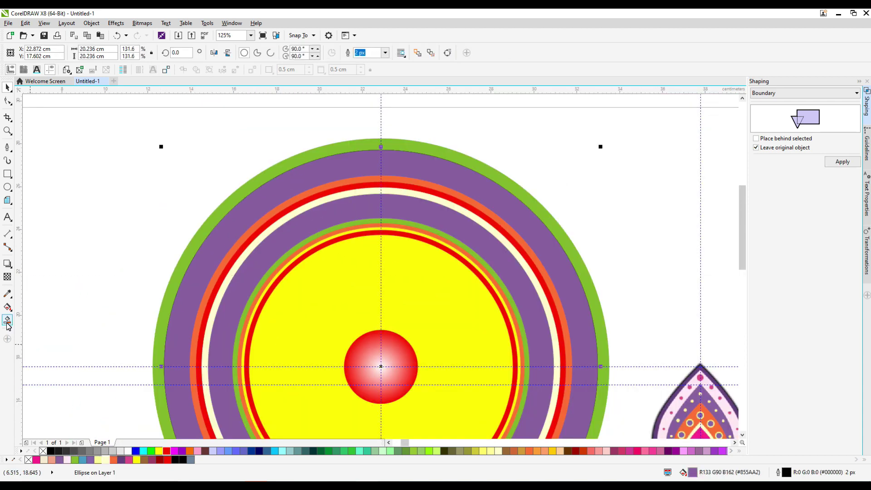
click(222, 317)
click(576, 451)
key(space)
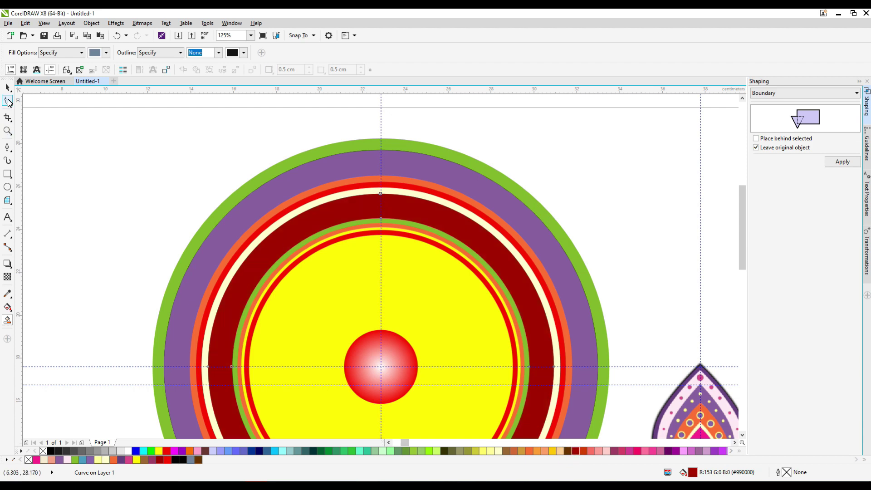
scroll(424, 296, down, 2)
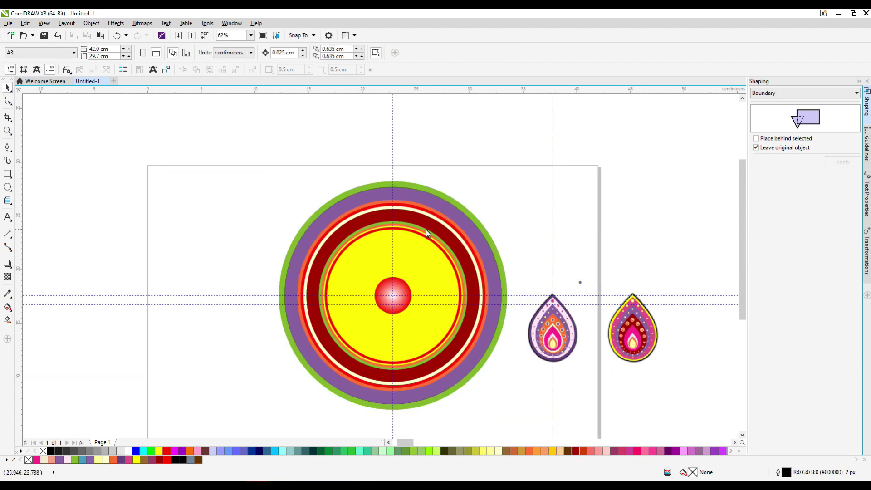
Step: Clear the thin black outline along the border between the outermost green ring and the purple circle
scroll(435, 222, down, 1)
scroll(448, 214, up, 1)
scroll(317, 191, up, 4)
click(308, 187)
scroll(295, 191, up, 2)
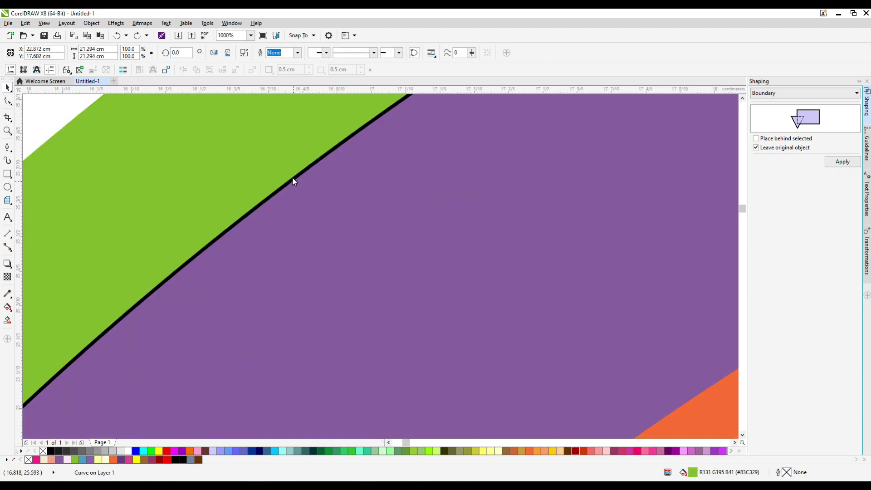
click(293, 183)
scroll(295, 195, down, 3)
click(181, 183)
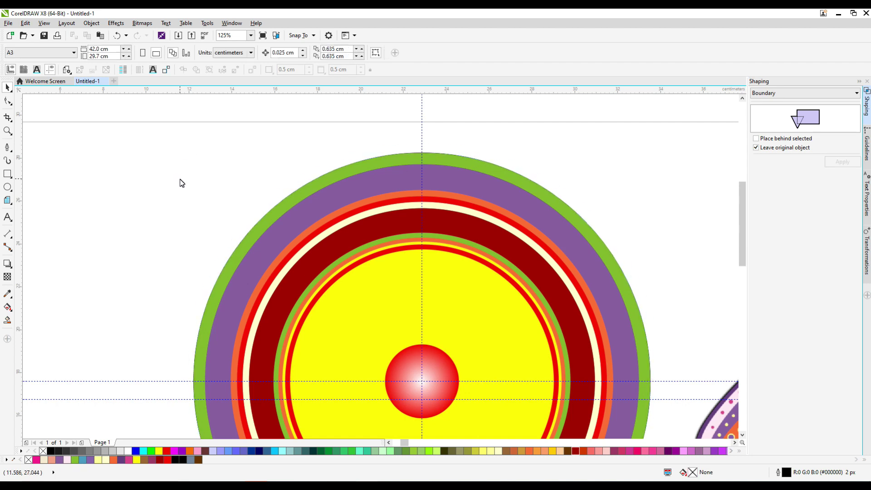
scroll(361, 282, down, 1)
Step: Draw a narrow rectangle about 1.87 by 7.09 cm up from the mandala's centre, convert it to curves and taper its lower end
click(9, 150)
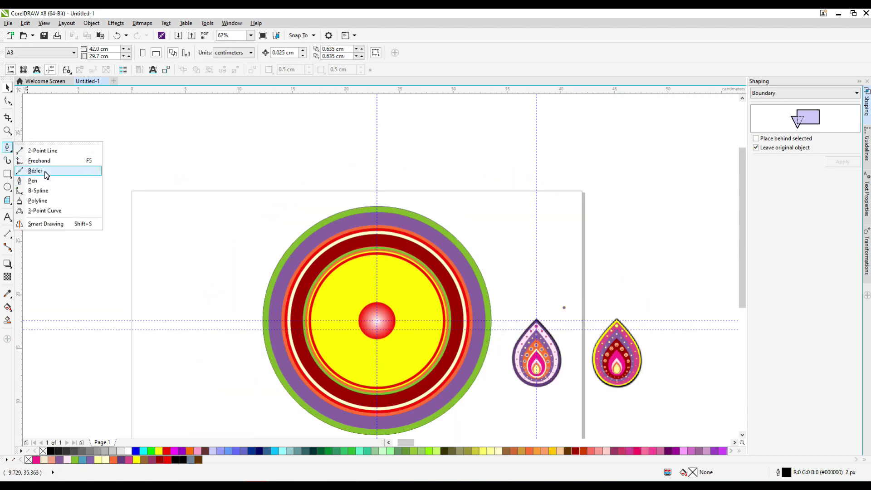
click(7, 174)
drag(369, 253, 389, 329)
scroll(376, 292, up, 2)
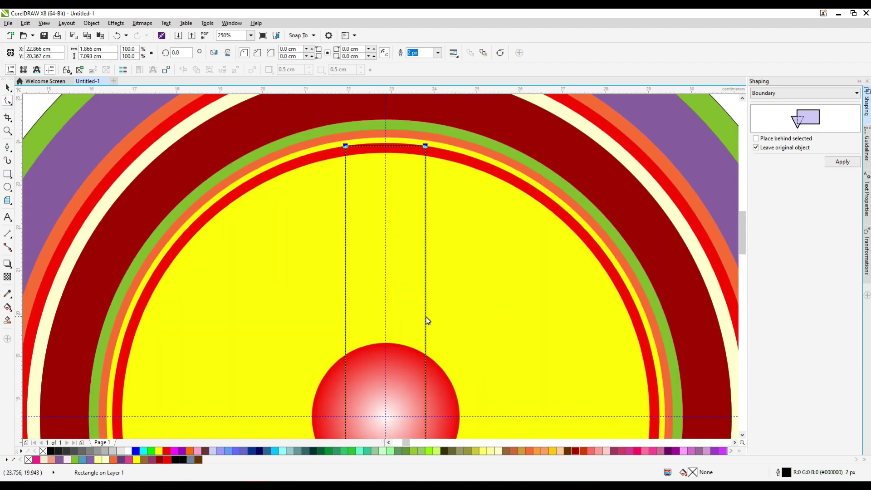
right_click(427, 320)
click(453, 93)
scroll(441, 159, down, 2)
scroll(431, 218, up, 1)
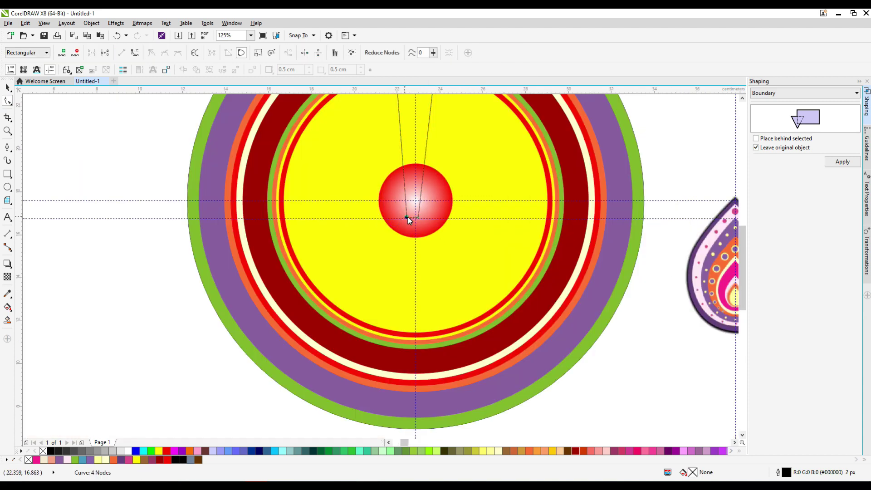
scroll(407, 217, down, 1)
Step: Move the tapered ray's rotation centre to the middle of the mandala and fill it golden yellow (#FFCC00) without an outline
key(space)
scroll(413, 167, up, 1)
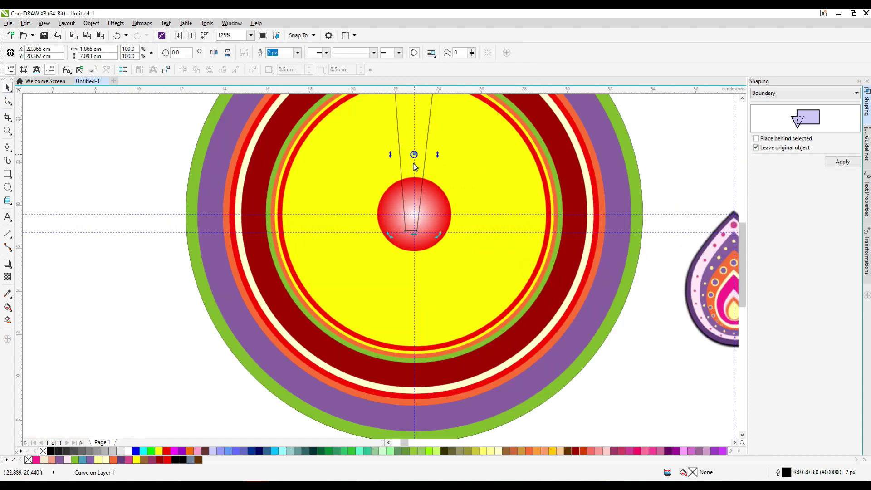
scroll(413, 163, down, 1)
click(490, 450)
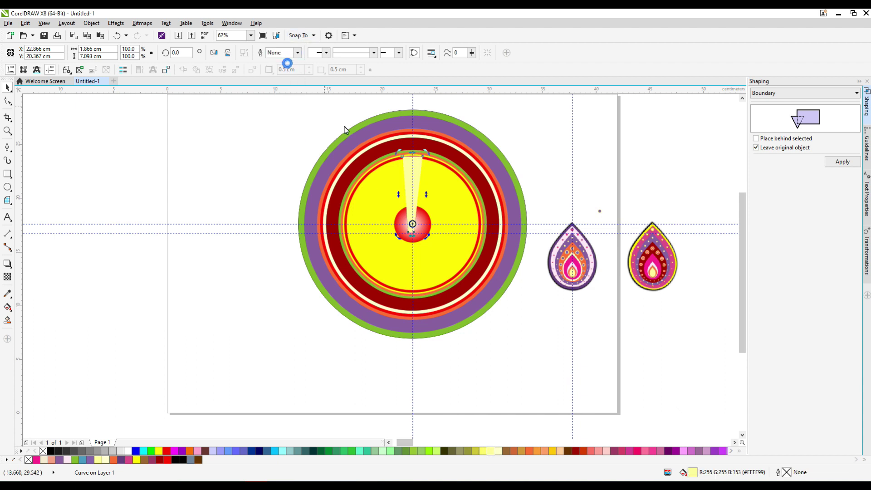
click(552, 451)
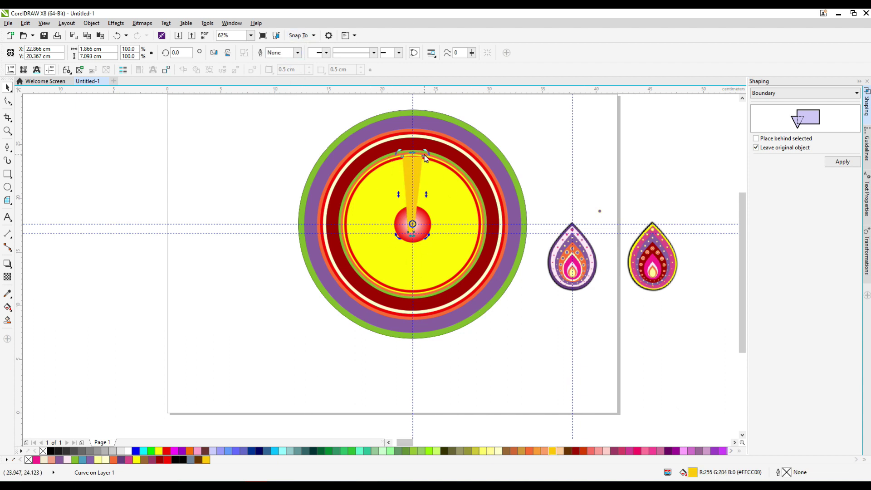
Step: Make rotated copies of the ray around the mandala's centre until there are eight, and group them
drag(425, 157, 462, 187)
drag(482, 233, 472, 232)
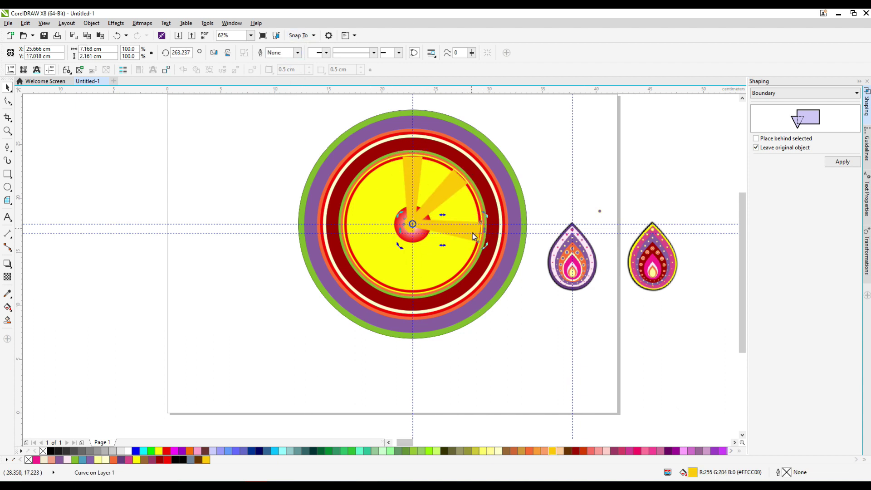
drag(452, 283, 376, 299)
key(ctrl+r)
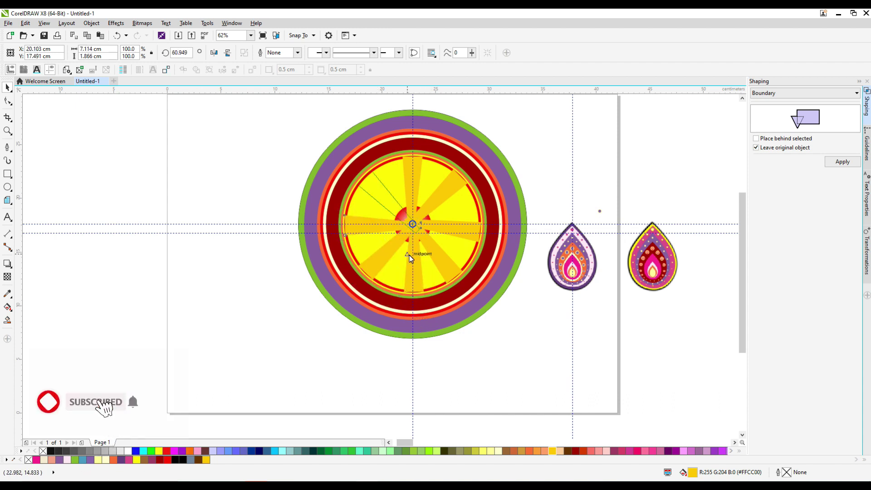
key(ctrl+r)
shift+click(406, 279)
key(ctrl+g)
Step: Rearrange the stacking order so the red ring and the red gradient circle lie in front of the rays
mouse_move(366, 220)
mouse_down()
mouse_move(246, 245)
mouse_move(366, 219)
mouse_up()
scroll(367, 172, up, 4)
scroll(389, 200, down, 2)
click(409, 171)
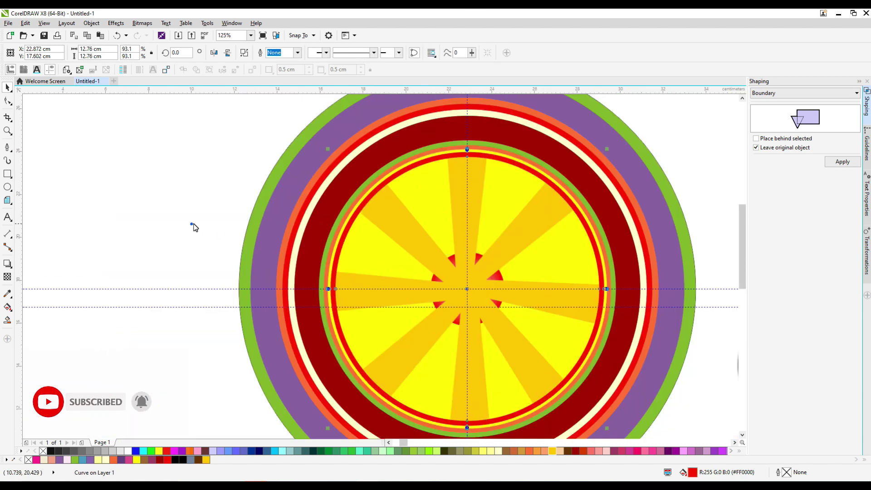
key(shift+PageUp)
scroll(587, 364, down, 3)
scroll(453, 306, up, 1)
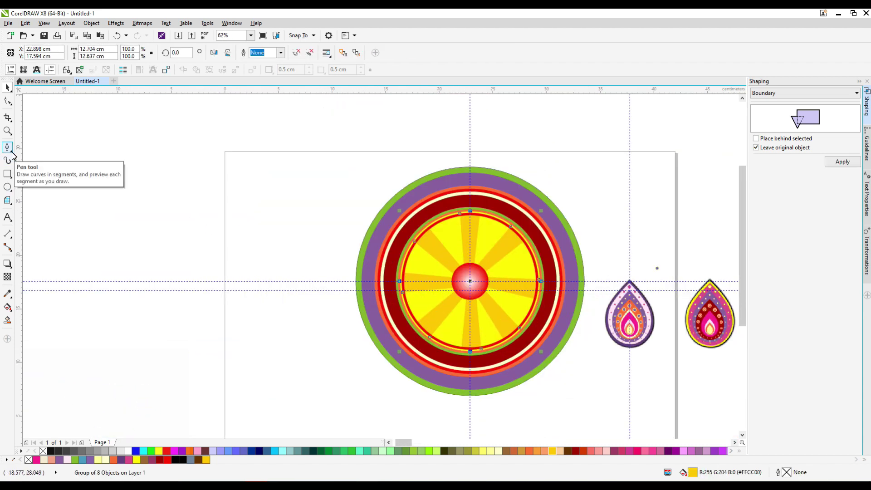
Step: Draw a five-pointed star about 3.2 by 2.6 cm on the empty page area beside the mandala
click(8, 200)
click(32, 235)
drag(266, 316, 289, 345)
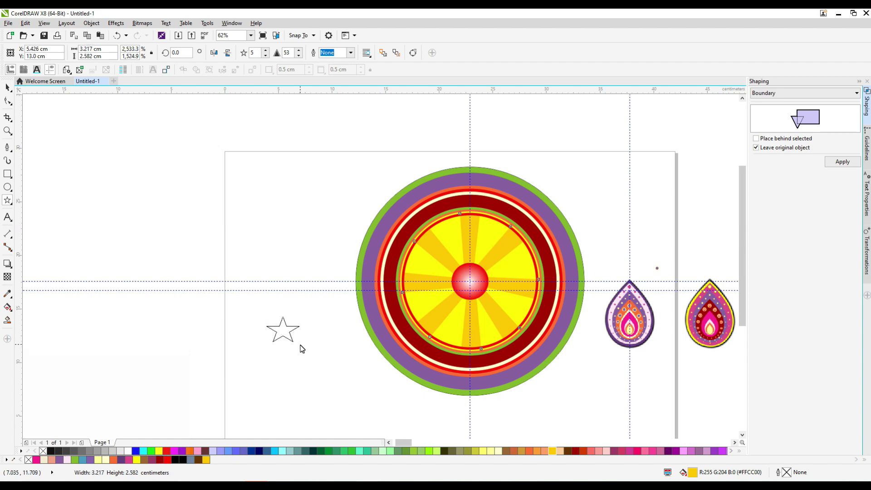
scroll(277, 335, up, 2)
key(F10)
scroll(274, 348, up, 1)
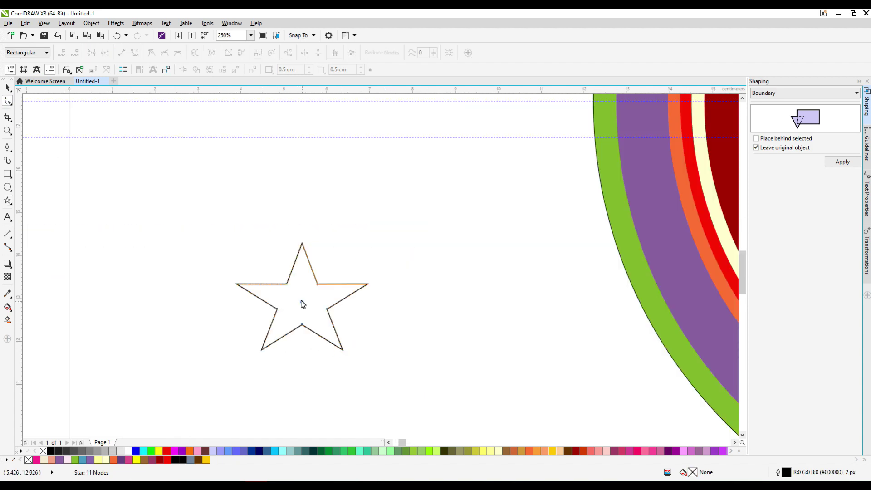
scroll(303, 305, down, 1)
right_click(263, 294)
key(Escape)
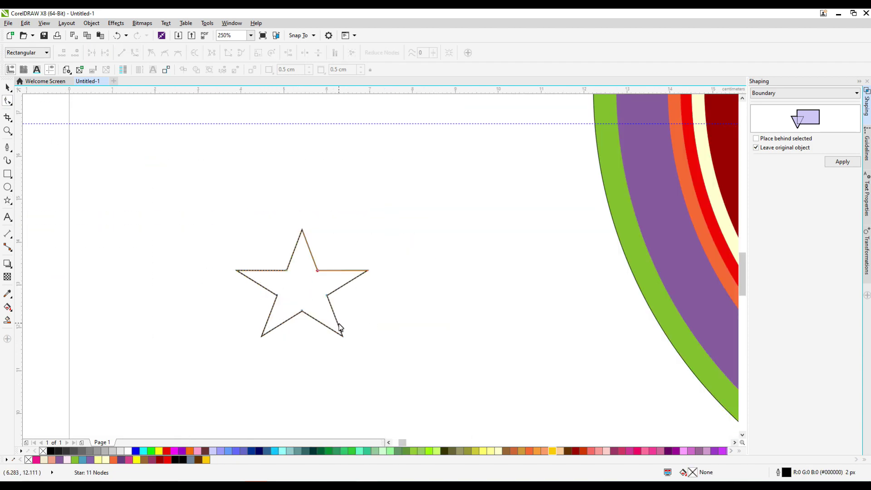
Step: Create an editable curve from the star with Smart Fill, move it aside and give it a hairline outline with no fill
click(7, 312)
click(302, 290)
key(space)
drag(308, 288, 427, 315)
click(298, 52)
click(282, 62)
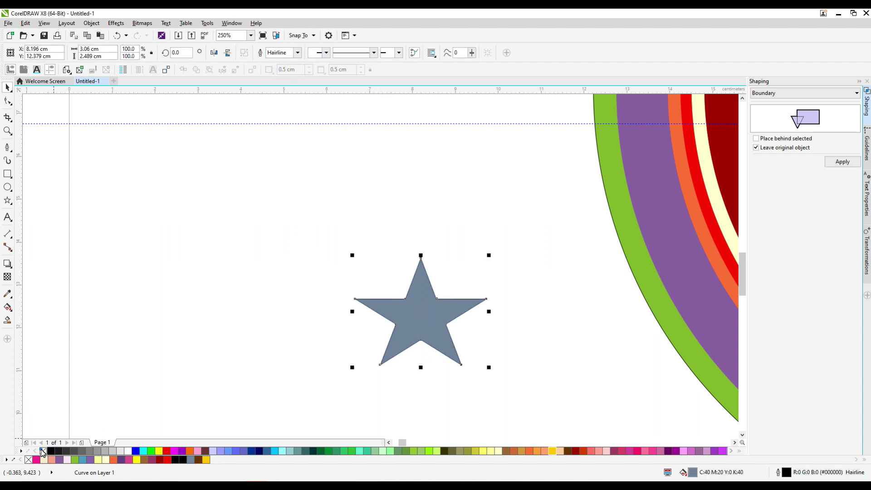
click(42, 451)
Step: Pull the star's two lower points together and remove the inner corner node between them
key(F10)
drag(461, 364, 413, 372)
double_click(420, 340)
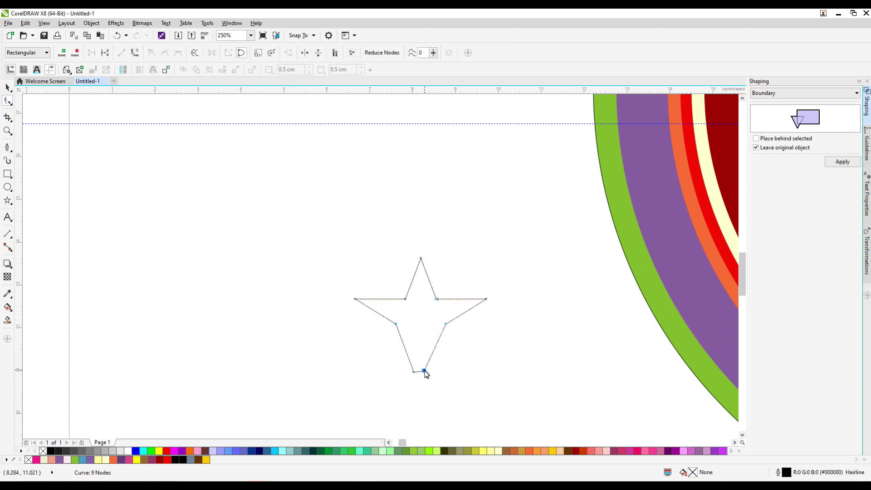
Step: Add two horizontal guidelines across the star, then raise its upper inner corners and lower its two side points
scroll(408, 299, up, 2)
drag(447, 91, 414, 284)
drag(438, 219, 436, 200)
drag(470, 300, 470, 283)
drag(472, 91, 499, 348)
drag(308, 300, 306, 315)
drag(570, 304, 570, 318)
scroll(448, 397, down, 2)
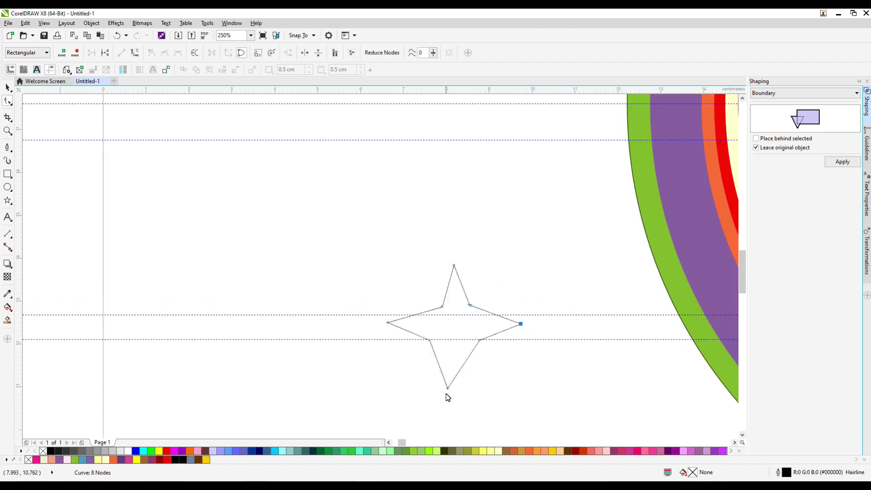
Step: Add a vertical guideline through the star's top point and shift its bottom point and inner corners into symmetry around it
scroll(448, 397, up, 2)
drag(18, 336, 444, 373)
scroll(441, 375, up, 2)
scroll(437, 214, down, 3)
scroll(422, 326, up, 3)
scroll(432, 352, down, 3)
scroll(462, 316, up, 4)
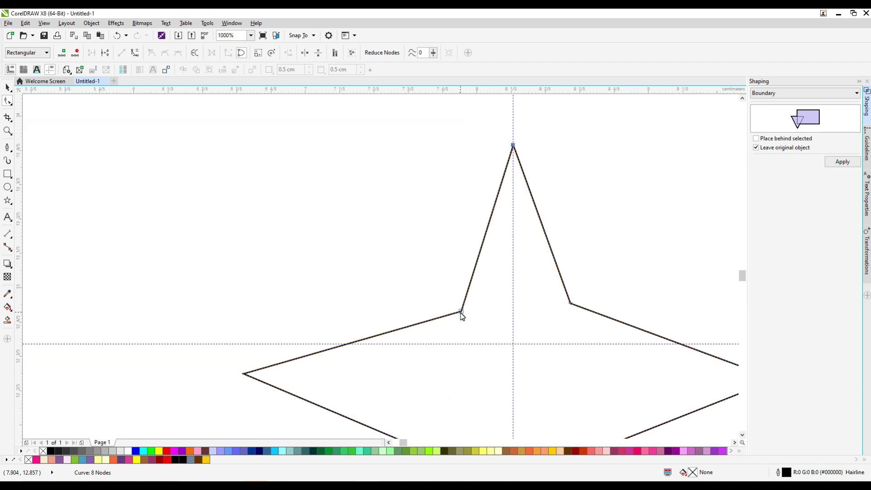
drag(461, 311, 444, 327)
drag(571, 304, 590, 324)
scroll(592, 336, down, 3)
scroll(545, 308, up, 2)
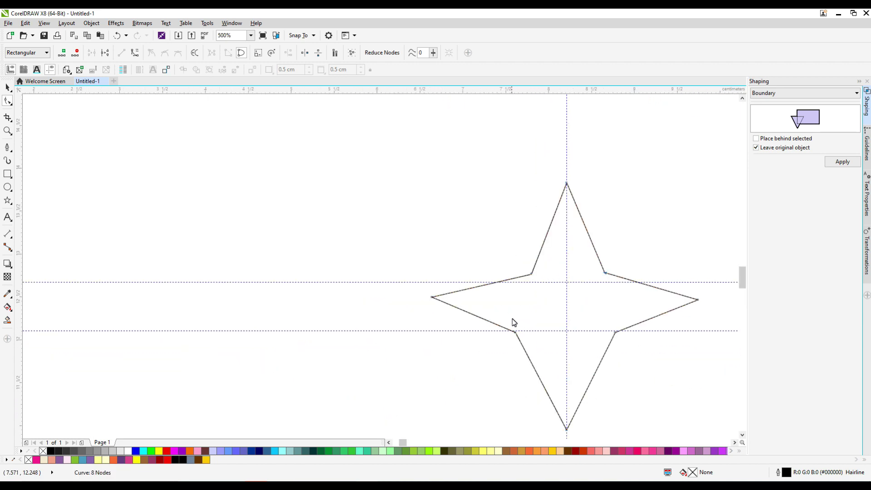
scroll(625, 340, up, 2)
scroll(602, 321, down, 4)
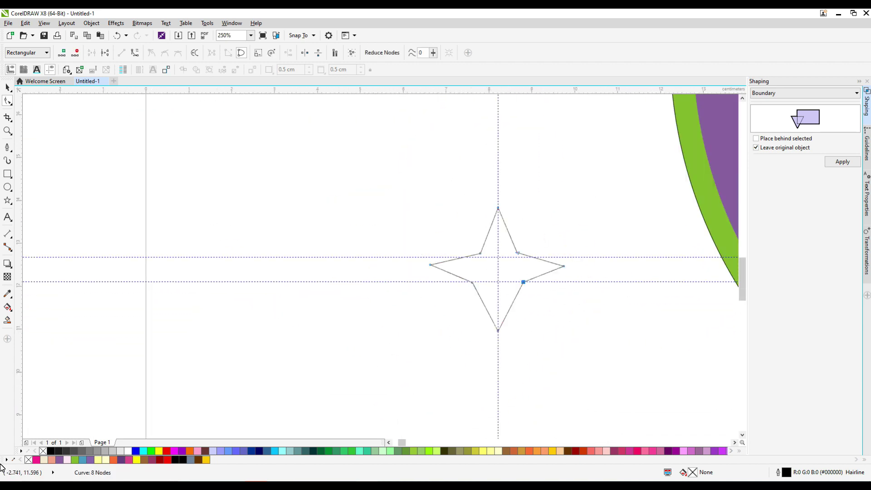
scroll(508, 258, up, 3)
scroll(470, 236, down, 3)
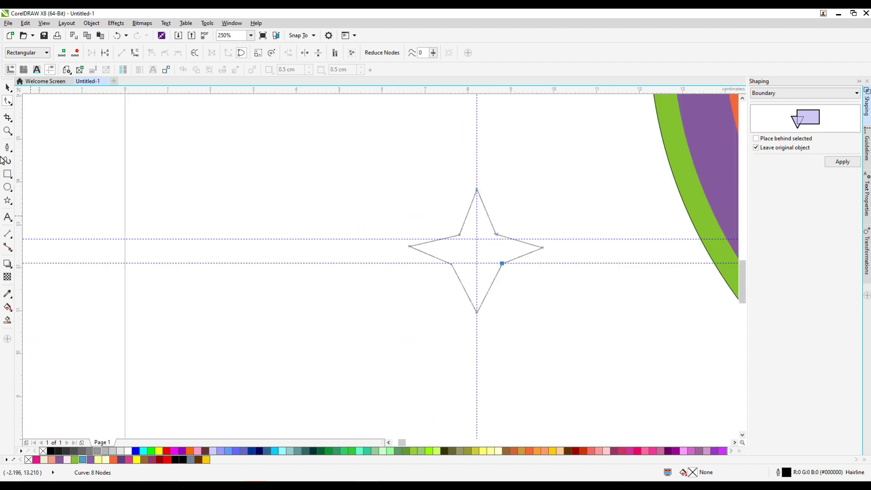
Step: Draw a flat ellipse about 1.9 by 0.34 cm beside the star and add a copy rotated 90 degrees
click(11, 177)
click(12, 154)
click(7, 187)
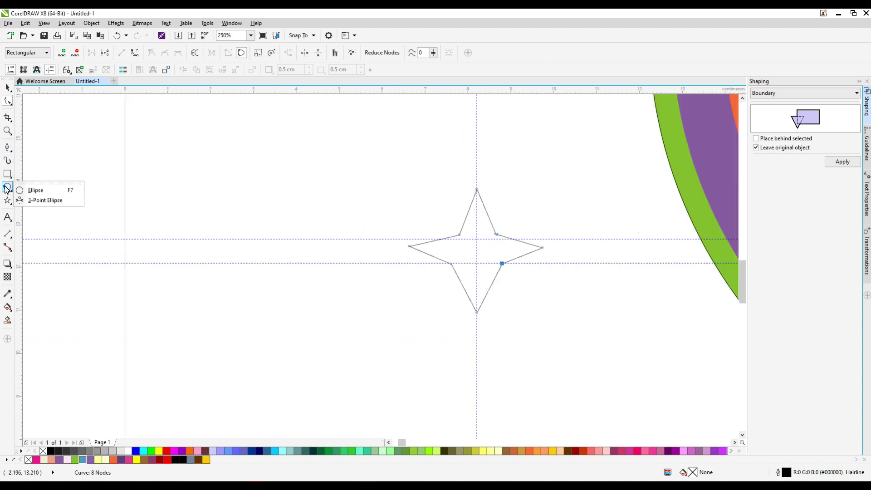
click(37, 187)
drag(287, 252, 374, 273)
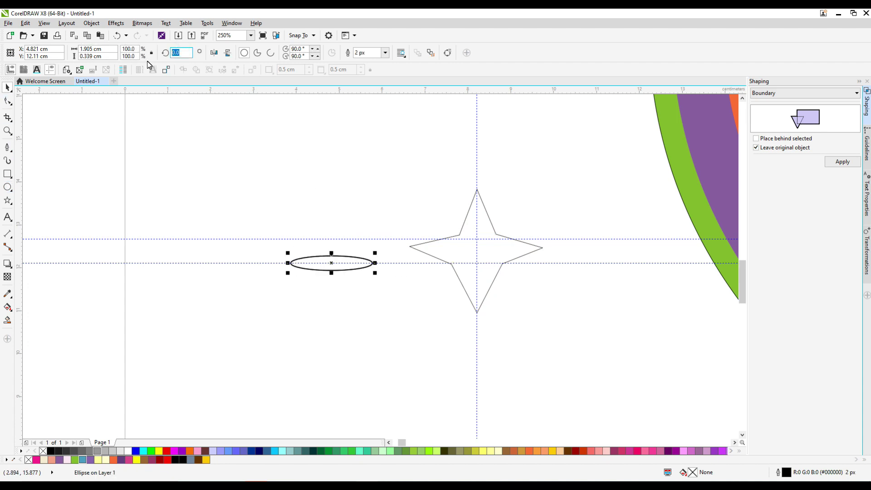
text(90)
key(Return)
Step: Fill the two crossed ellipses with green (#83C329), remove their outlines and merge them into one cross shape
scroll(312, 256, up, 2)
shift+click(311, 257)
click(74, 460)
click(393, 53)
click(376, 64)
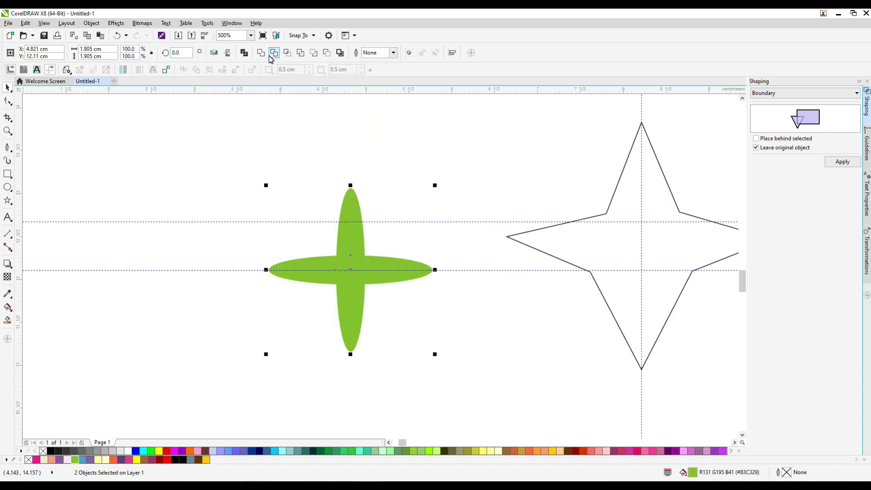
click(271, 56)
Step: Move the inner corner nodes of the green cross outward, and select the outlined four-pointed star beside it
key(F10)
scroll(330, 255, up, 3)
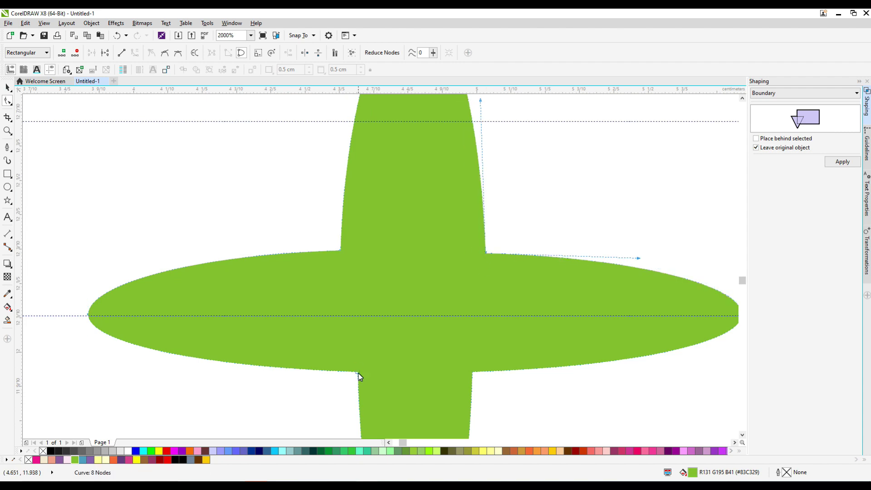
click(474, 372)
scroll(301, 252, down, 6)
key(space)
scroll(426, 313, up, 3)
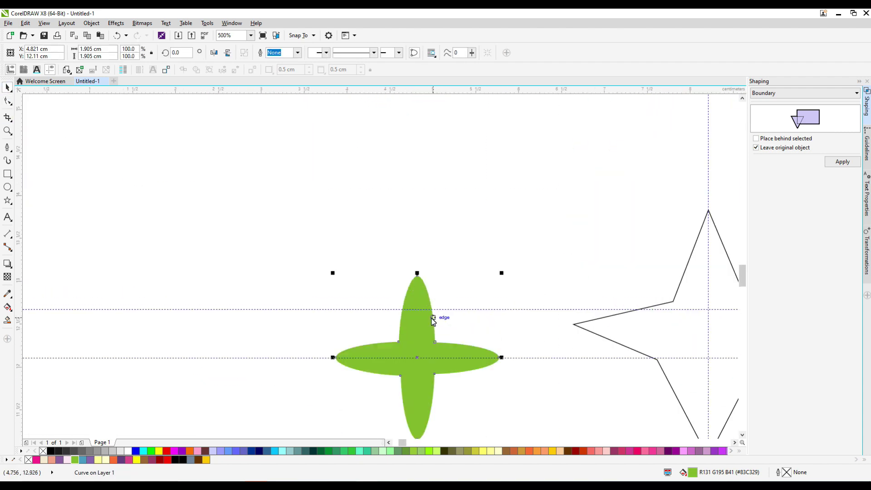
key(F10)
scroll(437, 335, up, 2)
click(510, 340)
scroll(442, 347, up, 2)
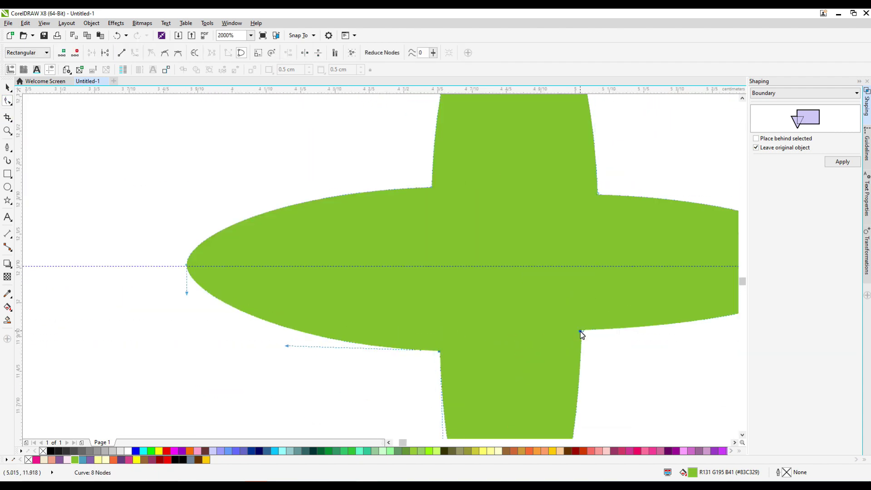
scroll(429, 270, down, 6)
key(space)
click(499, 271)
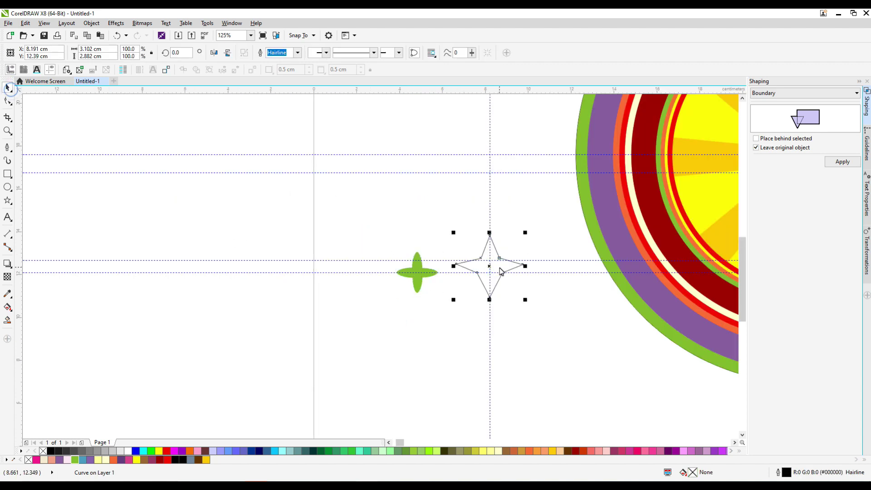
Step: Undo the last change to the four-pointed star and apply a 21-pixel Gaussian Blur to the green cross bitmap
key(ctrl+z)
scroll(425, 278, down, 2)
click(406, 263)
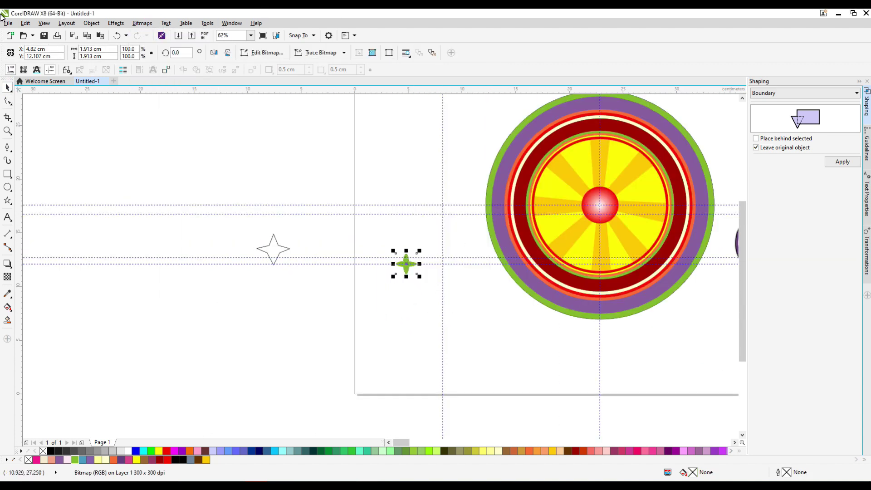
click(142, 23)
click(254, 245)
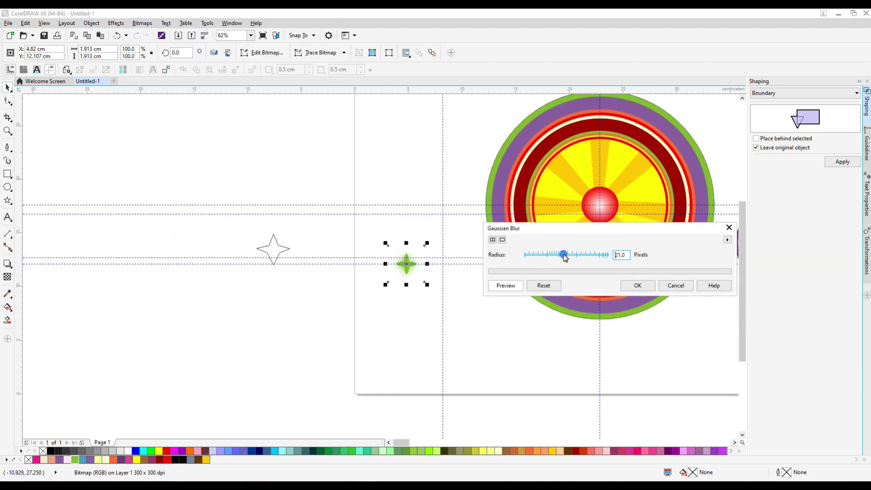
click(637, 285)
Step: Select the complete blurred green cross motif with its inner shapes and scale it down proportionally to about 37%
drag(357, 237, 468, 279)
scroll(406, 246, up, 4)
drag(206, 157, 483, 358)
drag(464, 203, 468, 227)
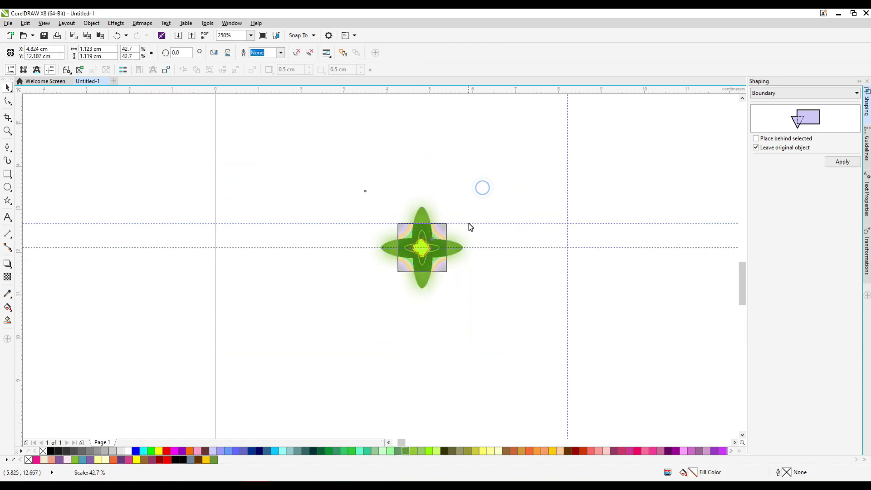
Step: Place the small solid green cross apart from the glowing motif, near the page's left edge
scroll(327, 249, down, 2)
click(359, 262)
drag(359, 262, 332, 248)
scroll(260, 311, up, 4)
scroll(335, 249, down, 4)
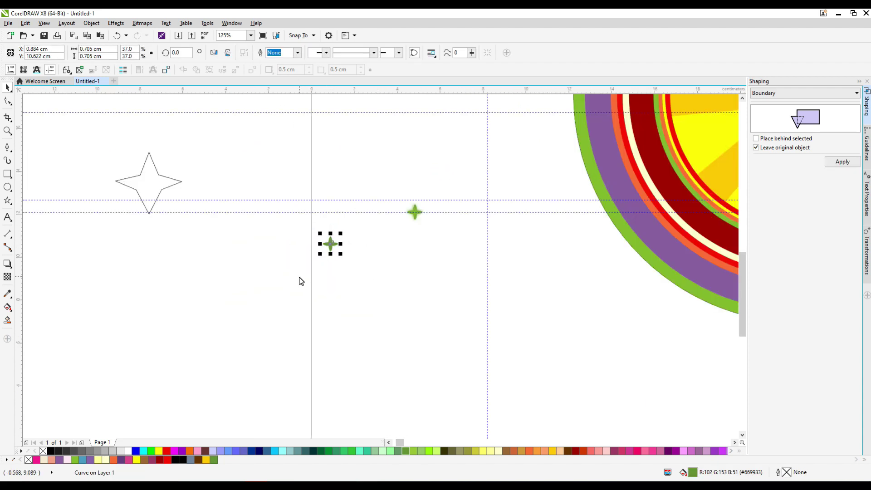
Step: Convert the orange rays in the wheel's yellow centre to a 300 dpi RGB bitmap
scroll(317, 281, down, 1)
click(529, 189)
click(142, 22)
click(149, 33)
click(409, 296)
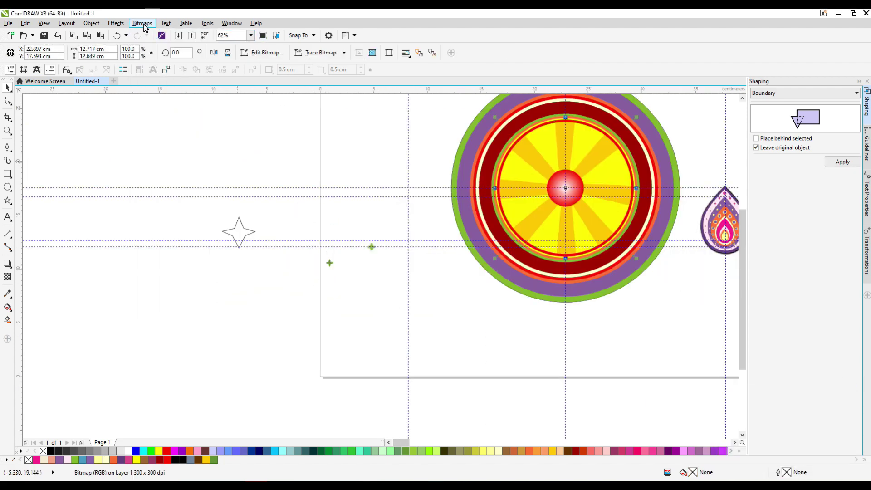
Step: Soften the rays bitmap with a Gaussian Blur of 10 pixels
click(142, 22)
click(272, 235)
drag(399, 239, 382, 243)
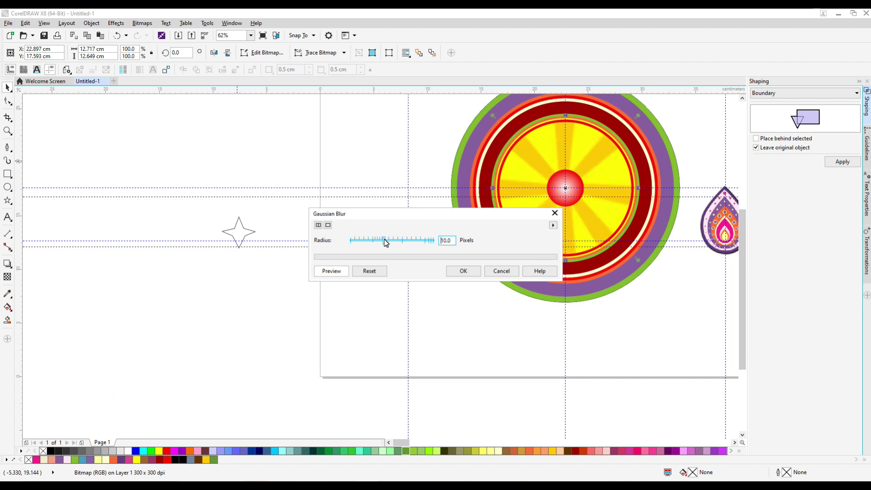
click(467, 272)
Step: Create a boundary from the red centre ball, enlarge it to about 3.85 cm, fill it black and remove its outline
click(564, 187)
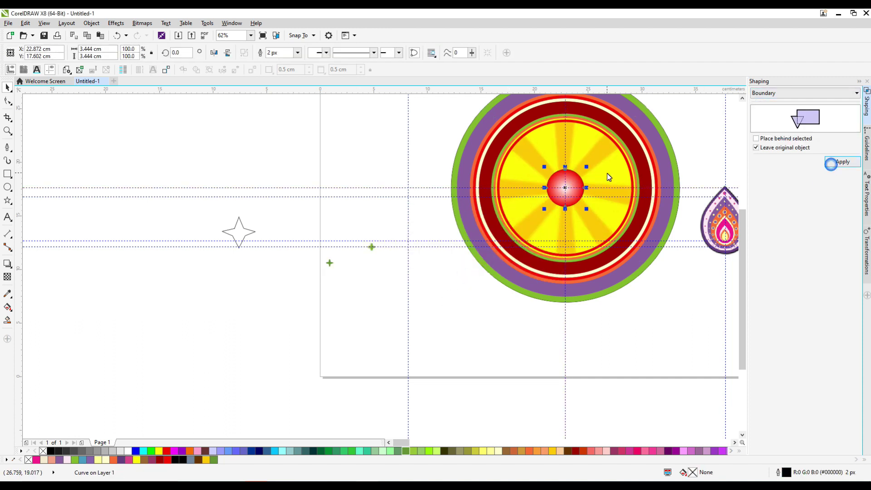
click(298, 52)
click(281, 95)
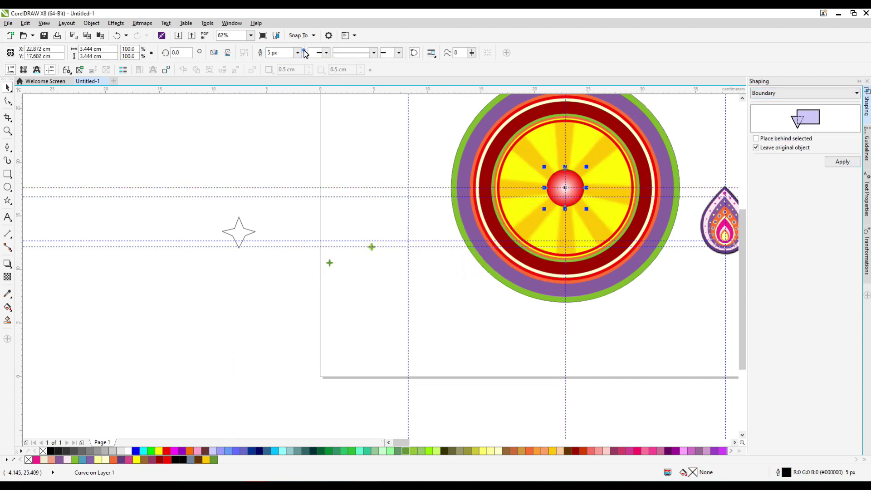
click(50, 451)
click(298, 52)
click(277, 60)
Step: Send the black circle behind the red centre ball so it forms a ring around it
click(408, 162)
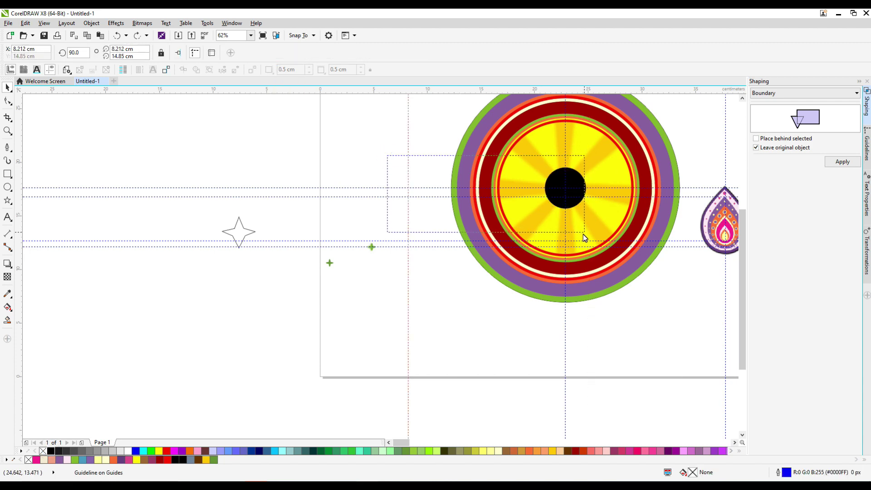
click(583, 234)
click(564, 195)
key(ctrl+Page_Down)
scroll(577, 170, up, 5)
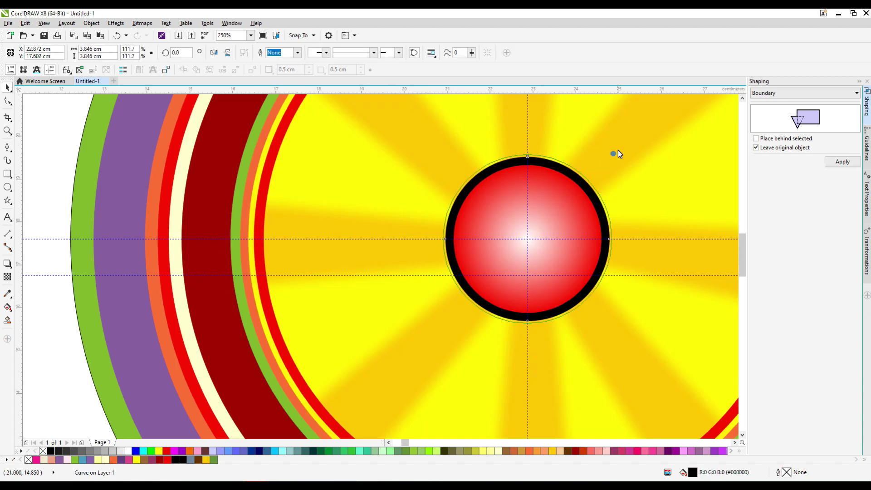
key(F3)
click(142, 23)
key(Escape)
click(426, 355)
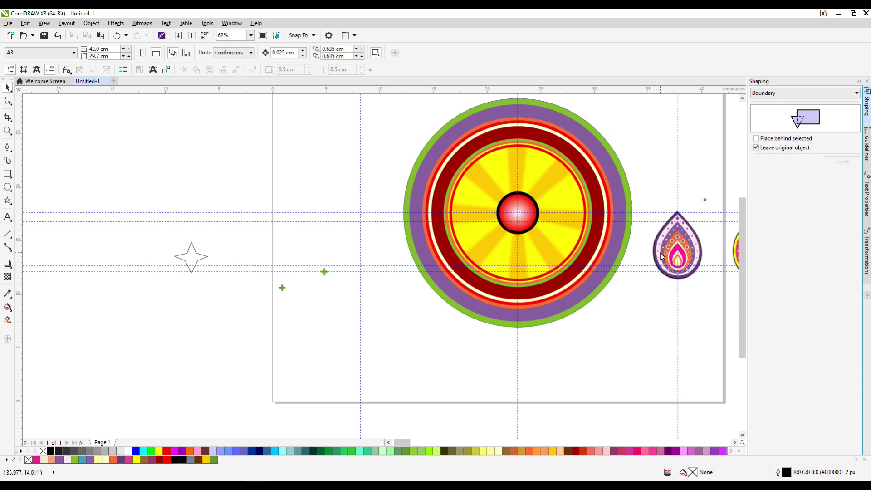
Step: Try placing the purple teardrop over the wheel below the centre ball and resizing it
drag(661, 256, 499, 284)
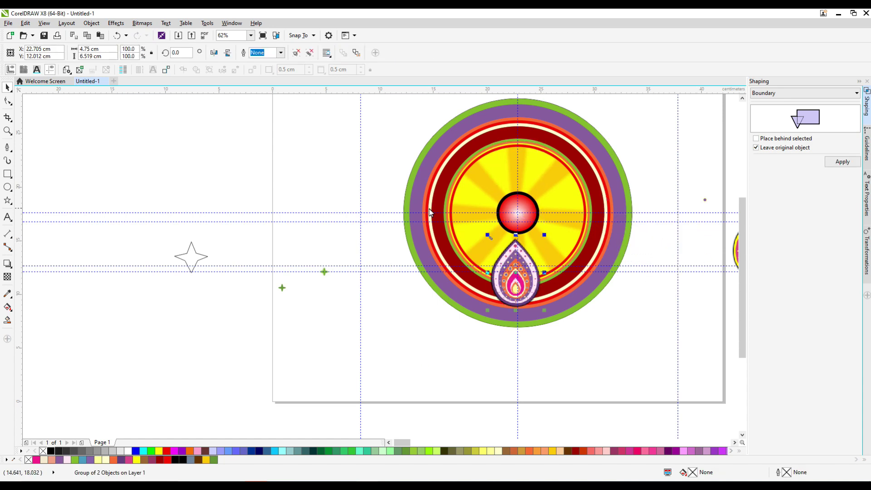
scroll(536, 135, up, 5)
mouse_move(443, 101)
mouse_down()
mouse_move(518, 179)
mouse_move(513, 171)
mouse_up()
key(ctrl+z)
scroll(495, 268, down, 5)
Step: Place a copy of the red centre ball atop the maroon ring, scale it to 0.783 cm and fill it pink #EF0F90
click(495, 268)
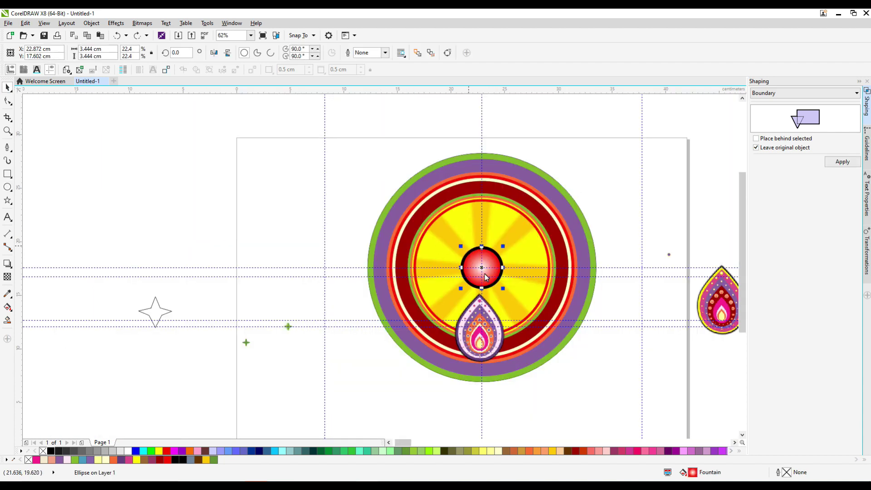
scroll(504, 172, up, 4)
drag(477, 235, 418, 270)
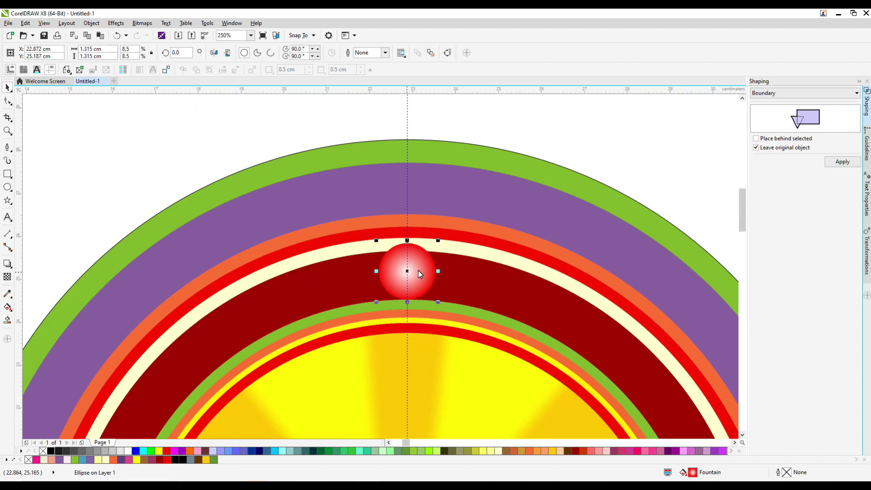
scroll(418, 270, up, 4)
click(37, 459)
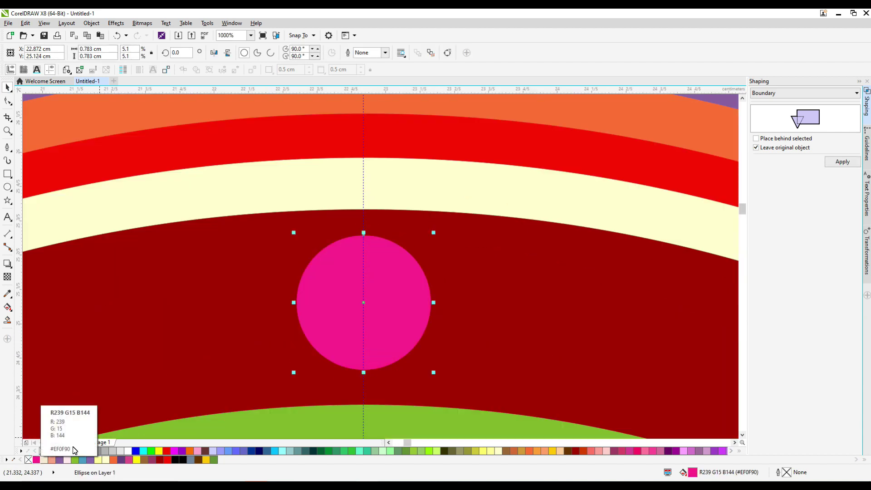
Step: Add concentric yellow and red circles inside the pink dot, the red one 0.258 cm wide, and group the three circles
click(135, 459)
click(166, 450)
scroll(370, 256, down, 3)
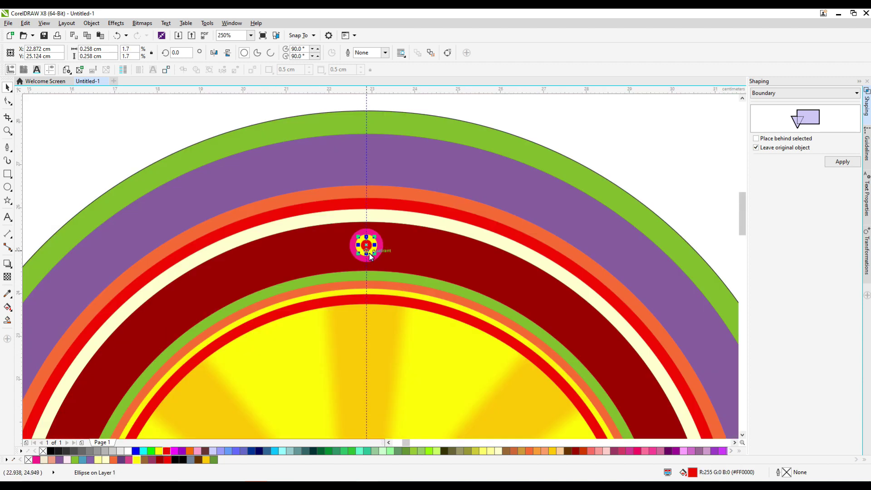
click(366, 245)
scroll(366, 244, down, 4)
scroll(377, 138, up, 4)
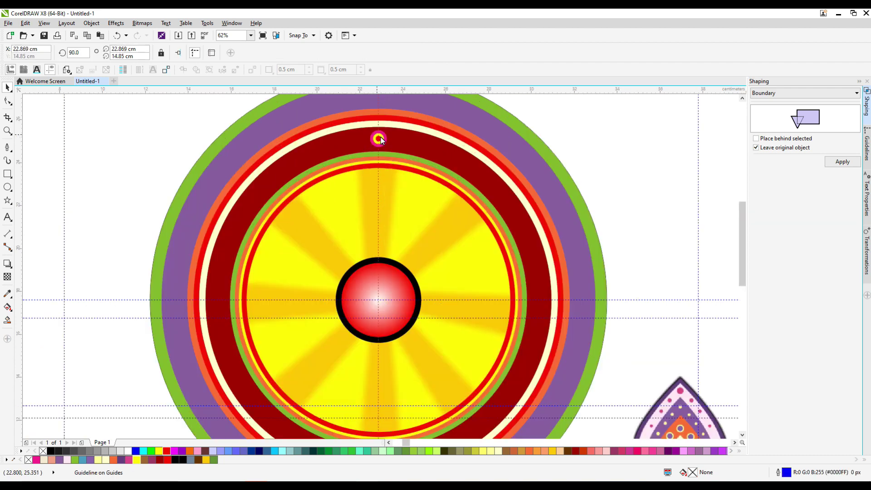
scroll(378, 144, down, 2)
Step: Set the dot group's rotation centre to the wheel's centre and rotate copies clockwise along the maroon ring's upper right
drag(378, 144, 377, 305)
drag(373, 154, 630, 211)
right_click(403, 159)
scroll(417, 169, up, 4)
right_click(629, 212)
scroll(474, 168, down, 4)
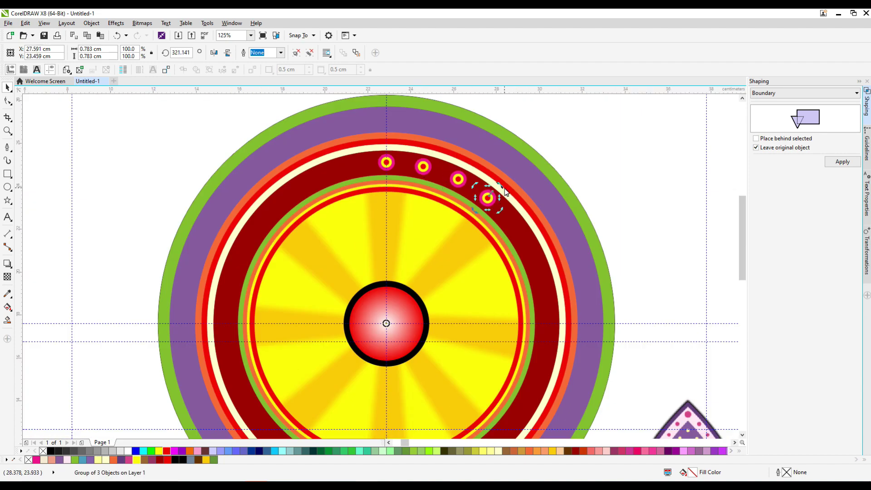
Step: Continue rotating copies of the dot group down the right side of the maroon ring
scroll(522, 219, up, 4)
drag(522, 218, 559, 288)
scroll(517, 204, down, 2)
right_click(546, 257)
scroll(546, 257, down, 2)
scroll(529, 200, down, 2)
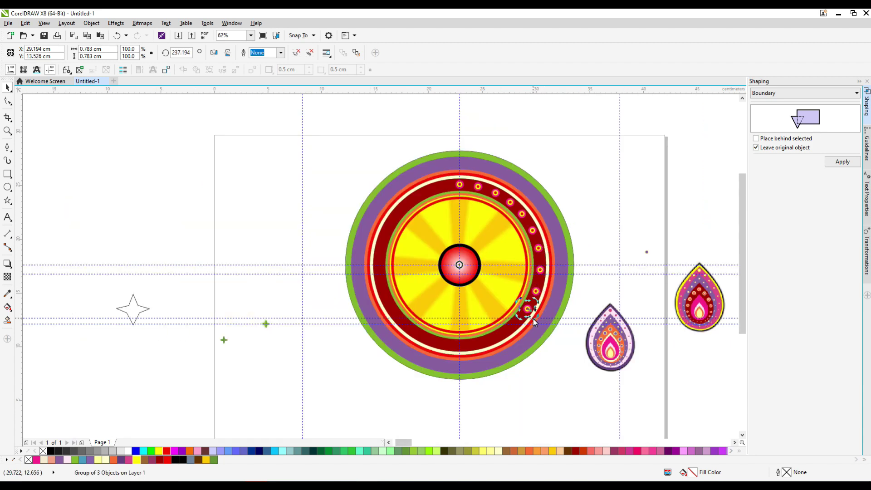
Step: Rotate further dot copies along the maroon ring's lower right until they reach the vertical guideline at the bottom
scroll(521, 333, up, 2)
drag(521, 333, 448, 378)
right_click(509, 327)
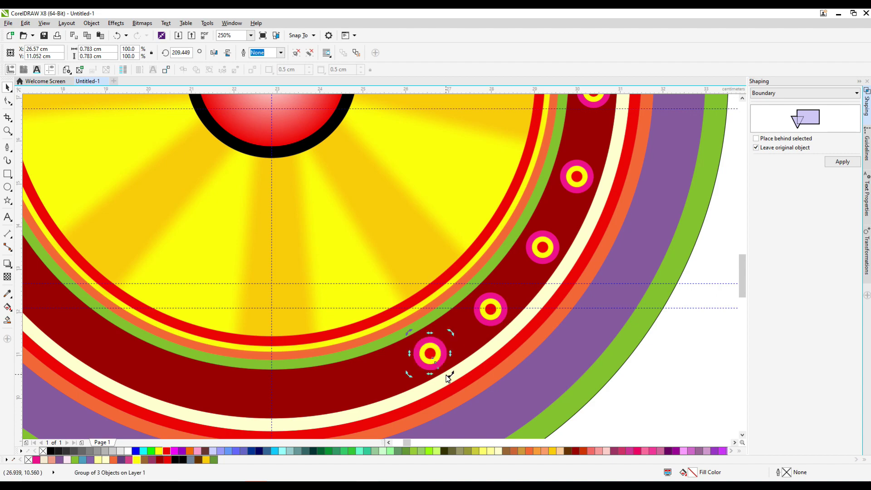
right_click(376, 410)
drag(377, 409, 372, 352)
scroll(371, 352, down, 2)
scroll(296, 415, up, 2)
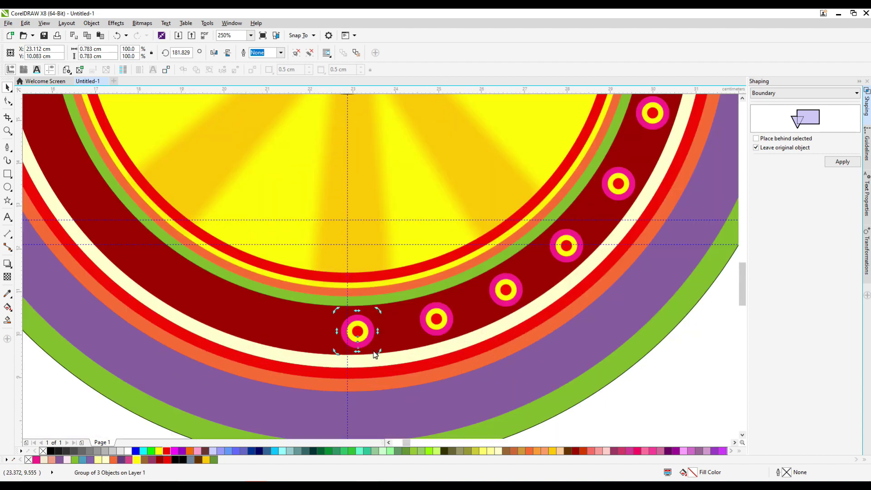
scroll(501, 242, down, 2)
scroll(473, 141, up, 2)
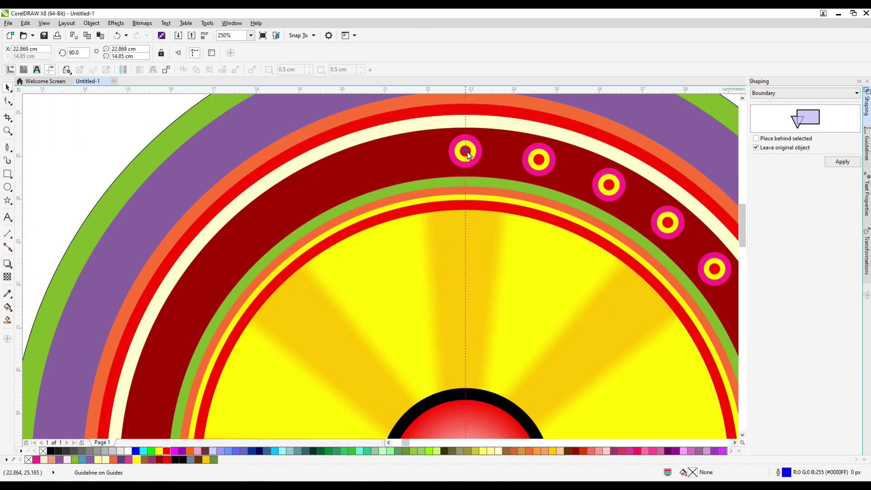
Step: Copy a circle from the dot motif, place it at 0.317 cm between the first two dots and fill it green #83C329
click(462, 148)
scroll(474, 164, down, 1)
right_click(207, 186)
drag(474, 164, 618, 202)
scroll(199, 195, up, 3)
click(75, 459)
scroll(327, 213, down, 2)
scroll(614, 208, up, 2)
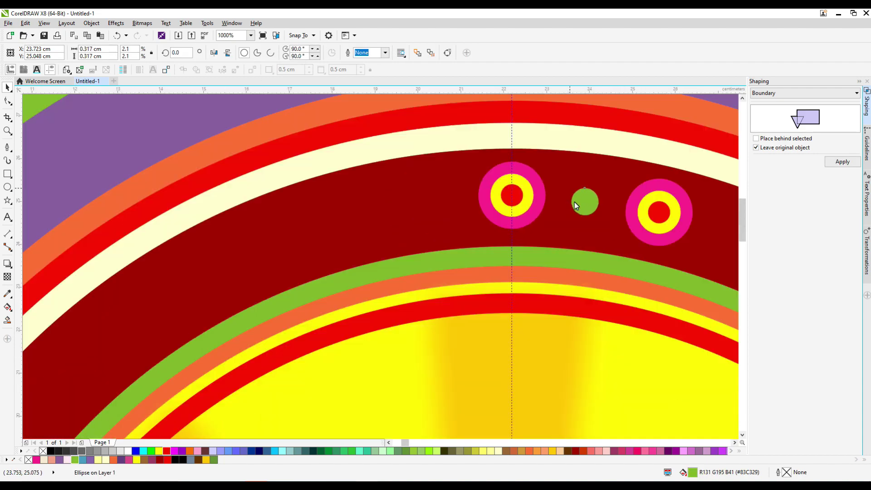
Step: Set the green dot's rotation centre to the wheel's centre and rotate copies between the upper-right pink dots
scroll(584, 197, down, 3)
scroll(613, 213, up, 2)
scroll(584, 211, down, 2)
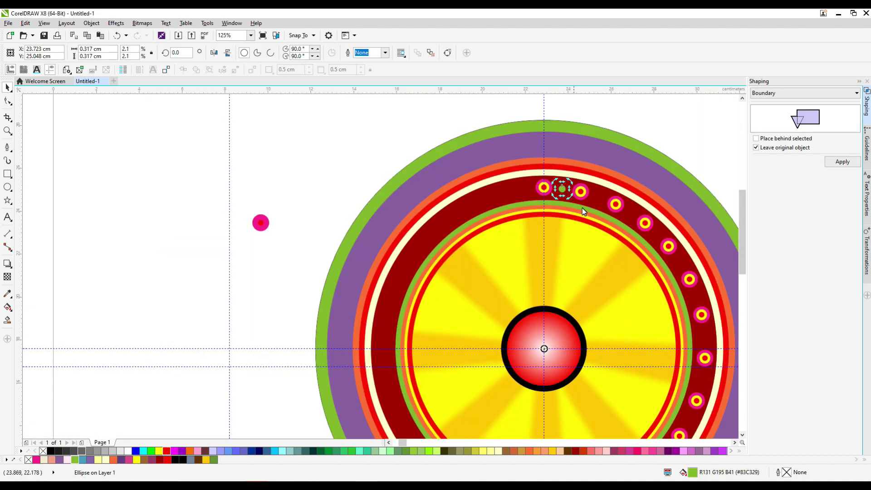
drag(603, 204, 603, 204)
scroll(603, 203, up, 2)
scroll(602, 198, down, 2)
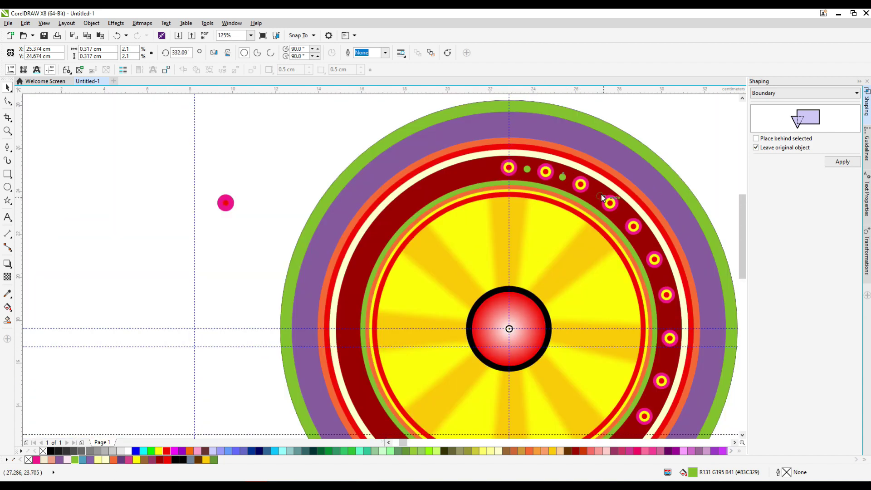
drag(646, 245, 645, 242)
scroll(644, 243, up, 2)
scroll(561, 215, down, 2)
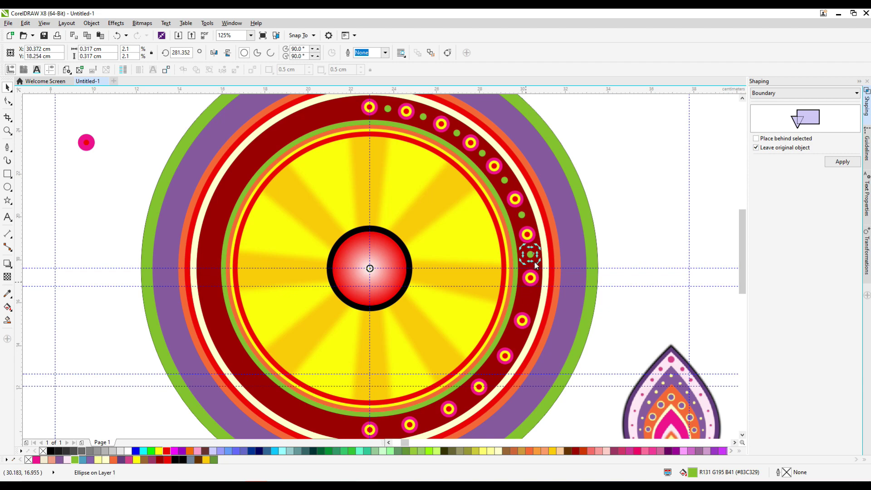
Step: Continue the rotated green dot copies between the pink dots down to the bottom of the maroon ring
drag(535, 265, 530, 304)
scroll(530, 303, up, 2)
scroll(525, 300, down, 3)
scroll(502, 330, up, 1)
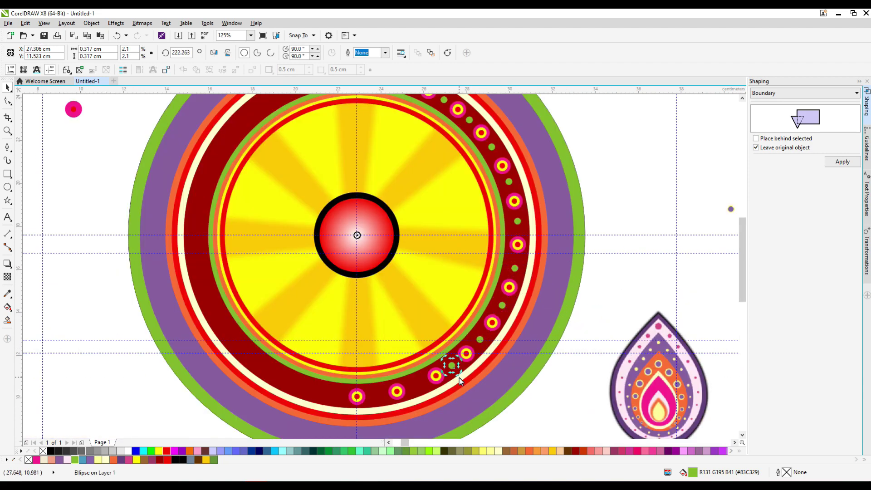
scroll(380, 410, down, 3)
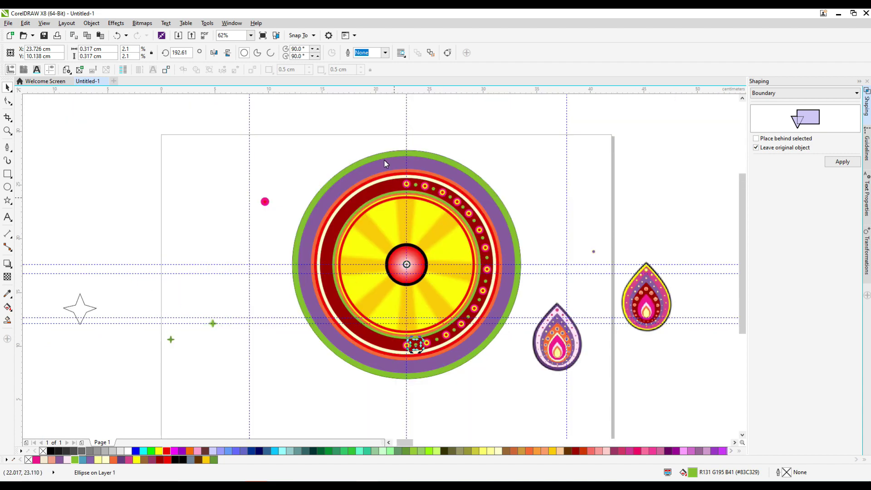
Step: Group all dots on the maroon ring's right half and fit a mirrored copy onto the left half
drag(384, 159, 562, 377)
key(ctrl+g)
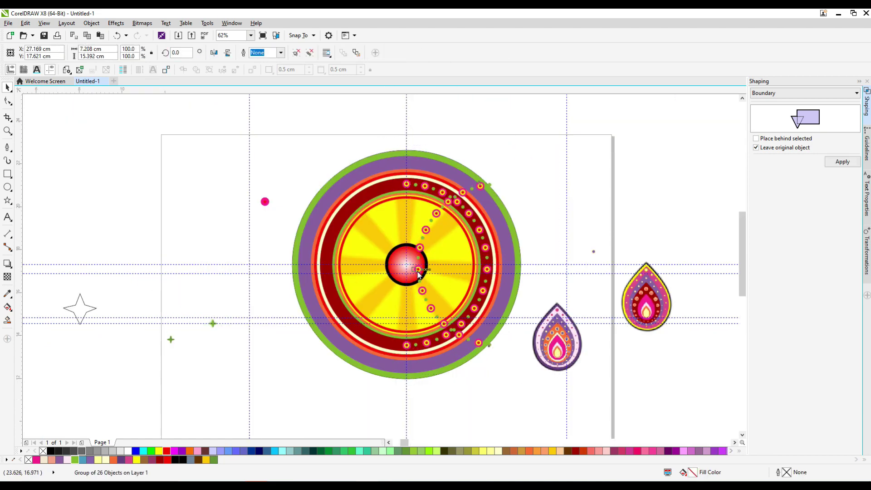
scroll(408, 272, up, 1)
scroll(252, 259, up, 4)
scroll(583, 292, down, 5)
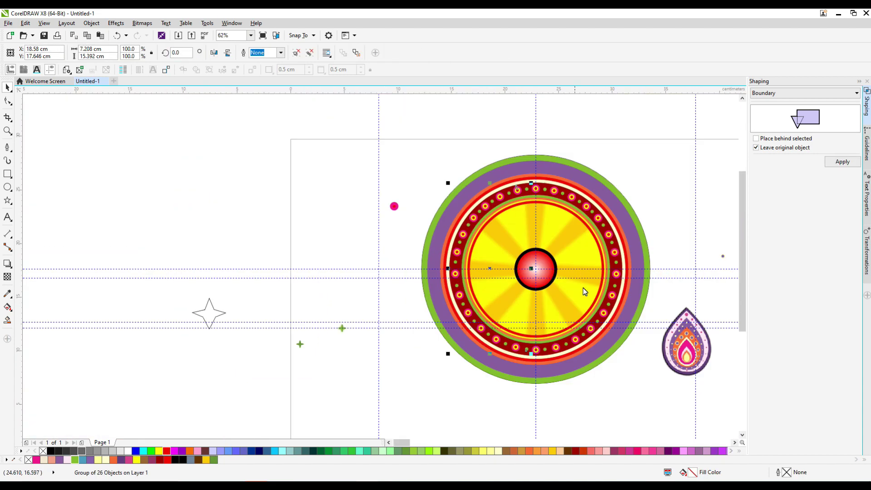
scroll(408, 220, up, 1)
scroll(296, 228, up, 4)
scroll(372, 178, down, 5)
click(444, 158)
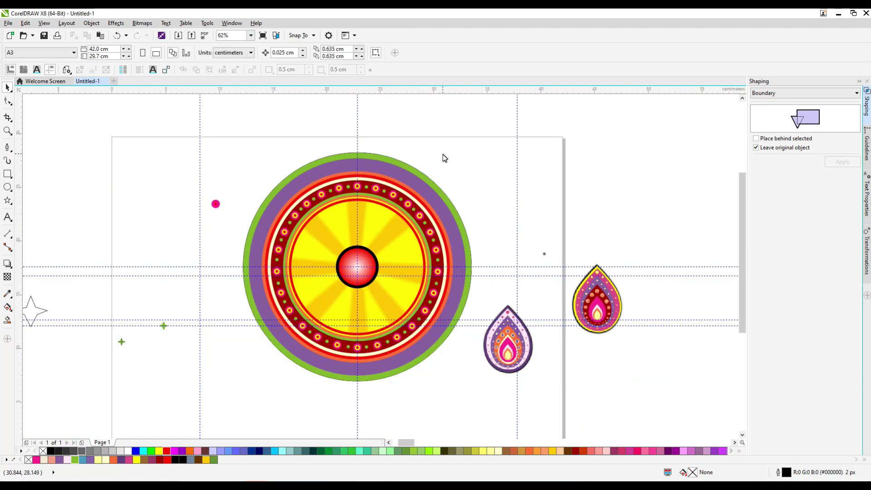
Step: Place a copy of the purple teardrop directly above the centre ball on the vertical guideline, scaled to 66.4%
drag(505, 323, 367, 215)
scroll(383, 188, up, 1)
scroll(341, 236, up, 2)
scroll(340, 236, down, 2)
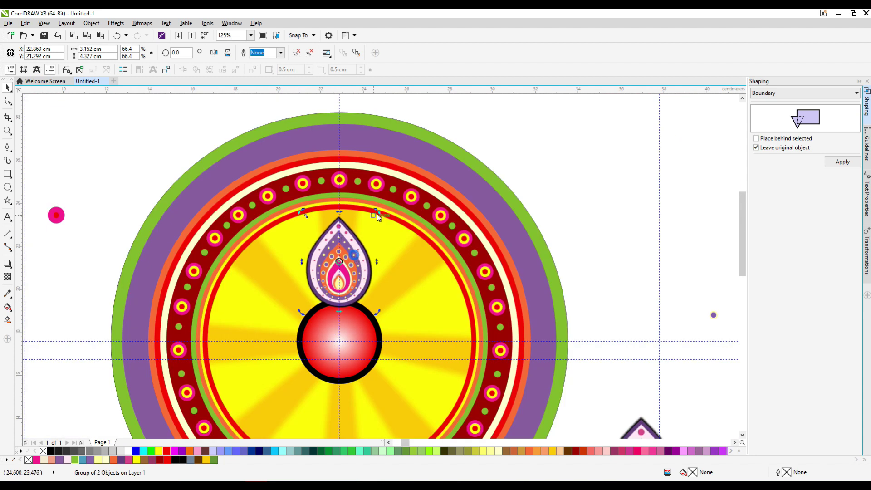
Step: Set the purple teardrop's rotation centre to the ball's centre and rotate copies around it to form a nine-petal flower
click(343, 272)
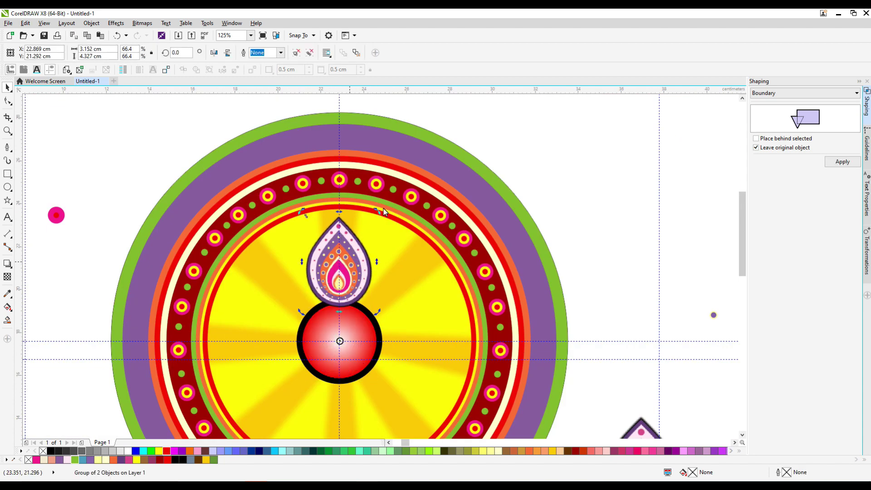
drag(384, 211, 446, 215)
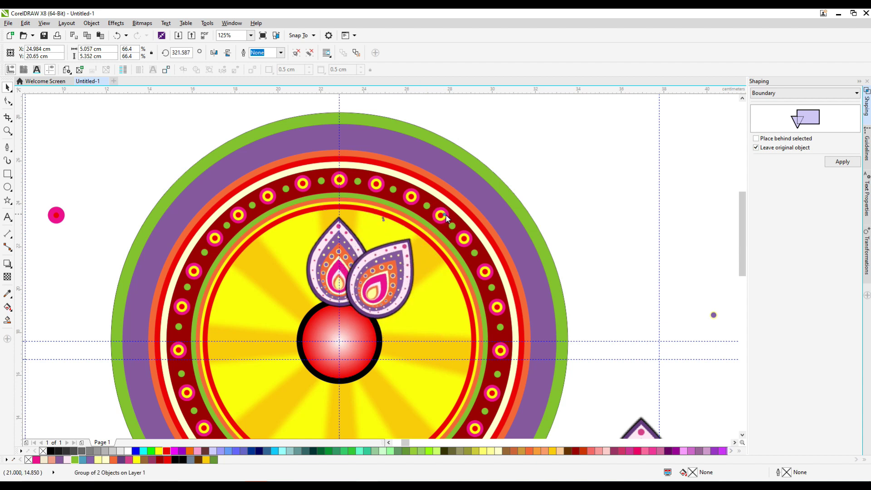
key(ctrl+r)
scroll(456, 277, down, 1)
drag(459, 318, 375, 391)
key(ctrl+r)
scroll(443, 367, up, 1)
key(ctrl+r)
drag(341, 345, 298, 295)
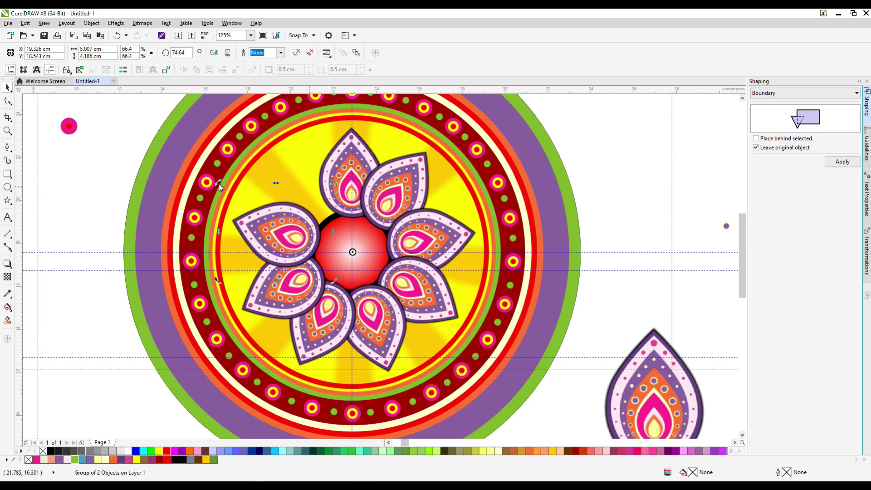
key(ctrl+r)
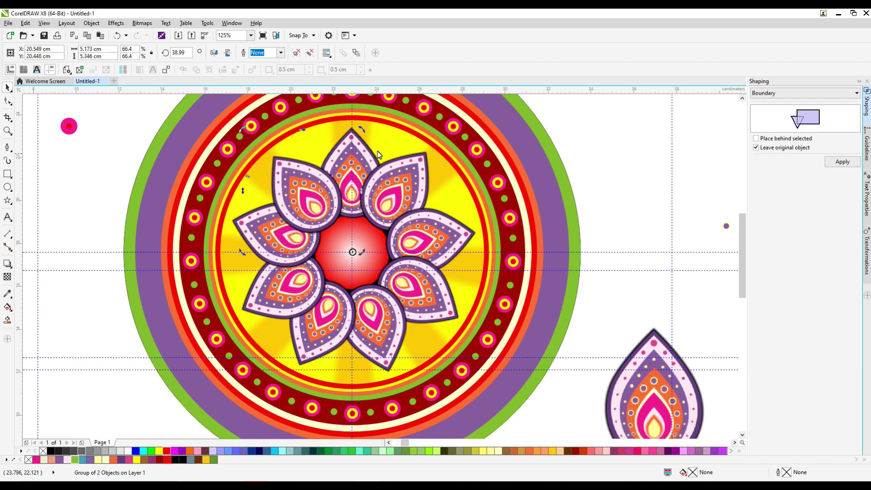
Step: Bring the top teardrop petal to the front, followed by the petal at its upper right
key(shift+Page_Up)
click(372, 221)
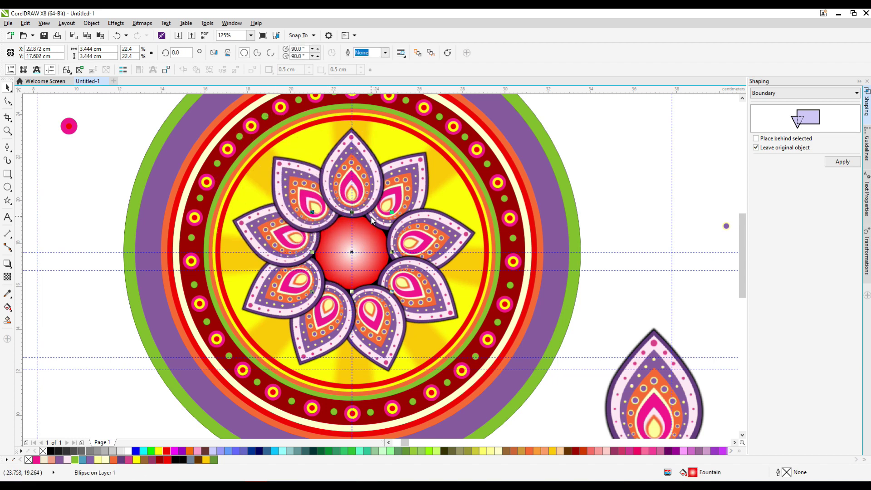
click(403, 180)
key(shift+Page_Up)
Step: Bring the red centre ball and its black ring in front of all the petals
click(369, 263)
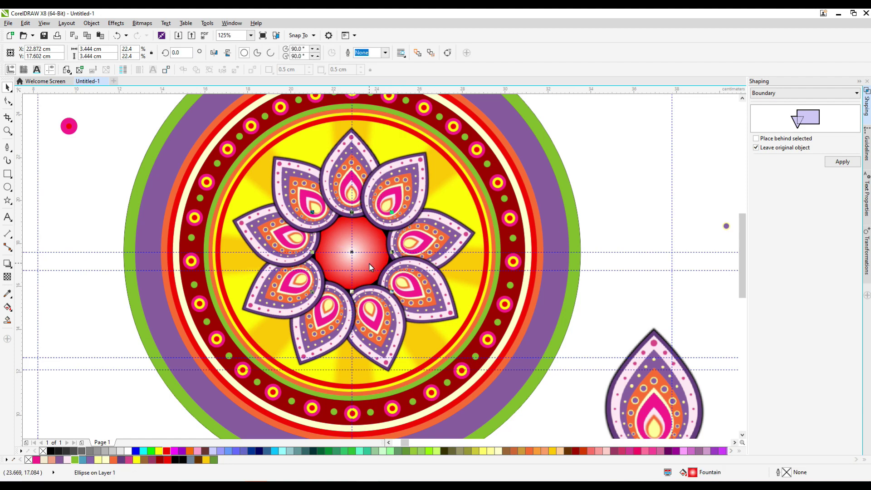
shift+click(381, 308)
scroll(353, 227, down, 2)
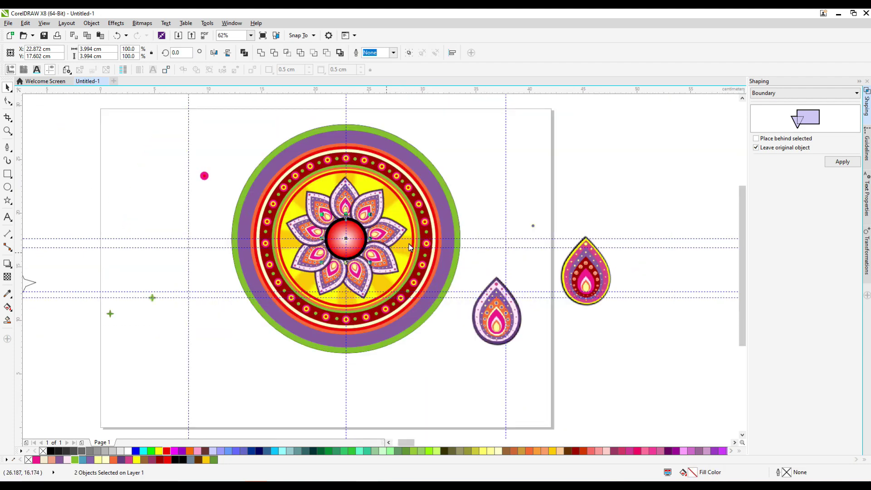
click(481, 181)
scroll(356, 231, down, 1)
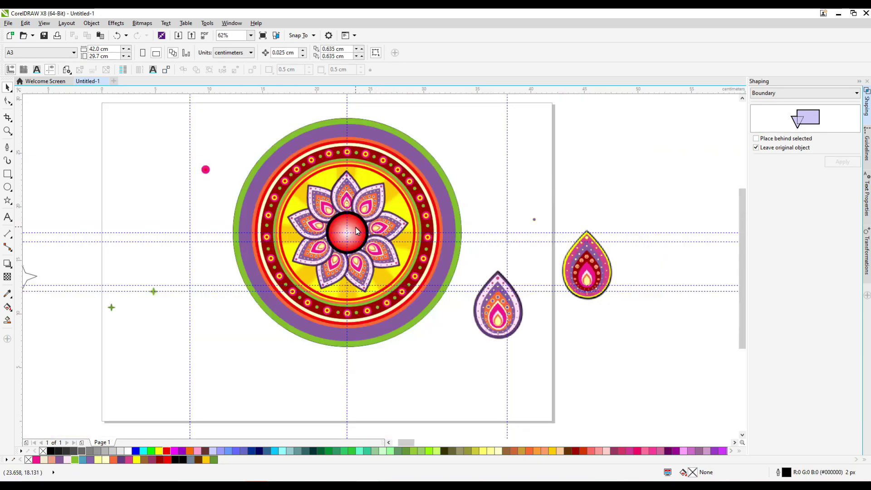
Step: Place copies of the green four-point sparkle, scaled to 28.2%, in the yellow gaps between the petal tips
click(153, 290)
scroll(337, 187, up, 4)
drag(333, 182, 351, 413)
scroll(340, 192, down, 2)
drag(281, 381, 276, 197)
scroll(256, 200, up, 4)
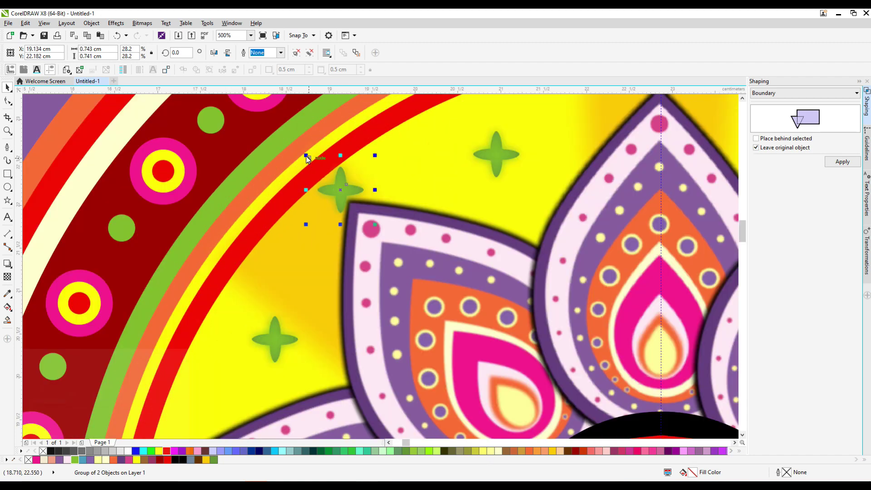
Step: Scale a sparkle copy down to 8.7% and place small copies beside the large upper-left sparkle
drag(307, 156, 287, 234)
scroll(305, 253, down, 2)
scroll(269, 313, up, 2)
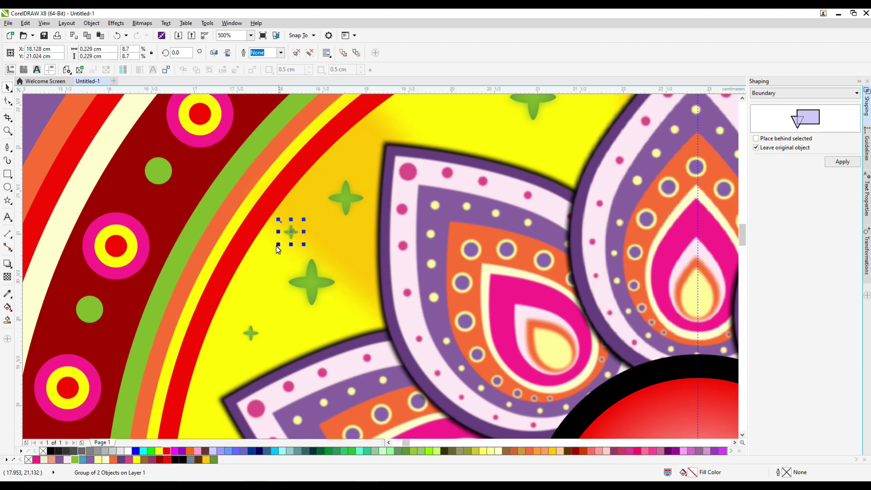
Step: Copy the small sparkles around the two large sparkles on either side of the top petal
scroll(278, 249, down, 2)
shift+click(265, 292)
scroll(409, 198, down, 2)
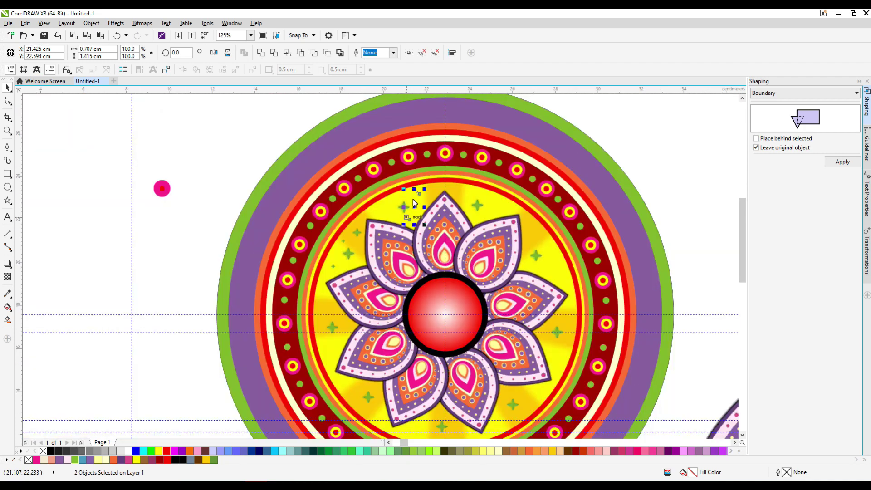
scroll(413, 196, up, 2)
drag(404, 222, 368, 226)
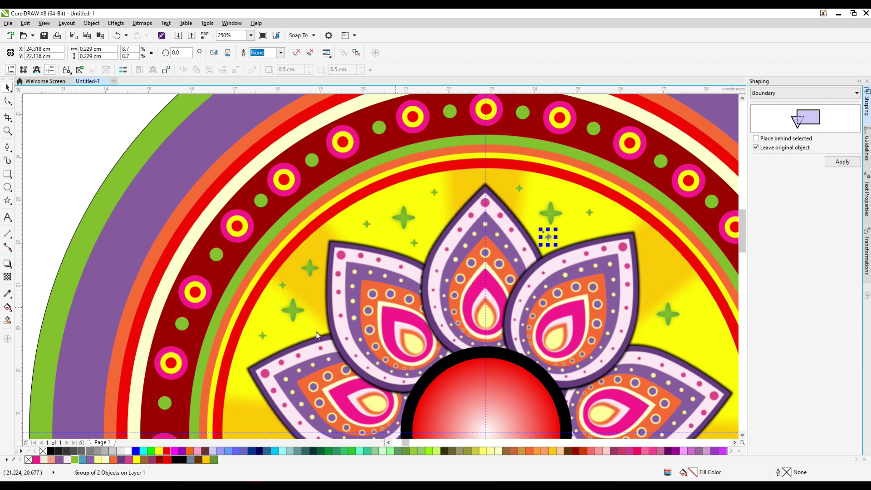
Step: Arrange three small sparkles around the large upper-left sparkle and remove the extra medium one there
drag(316, 279, 316, 322)
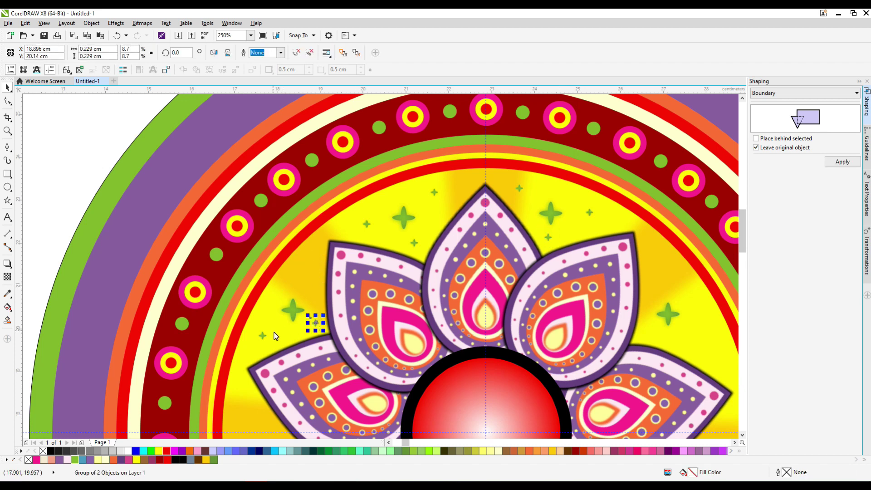
drag(302, 272, 303, 272)
scroll(303, 272, up, 2)
key(Tab)
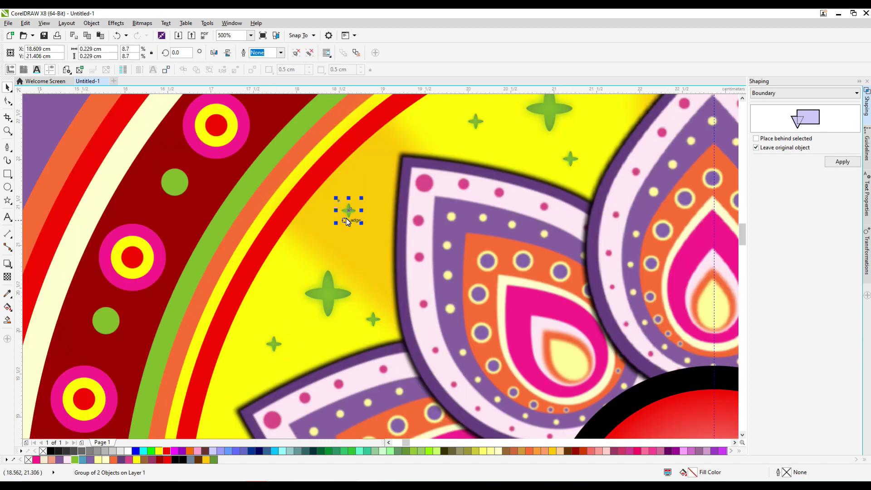
Step: Group the three small upper-left sparkles and rotate copies about the wheel's centre to the large sparkles around the flower
scroll(268, 343, down, 4)
click(284, 259)
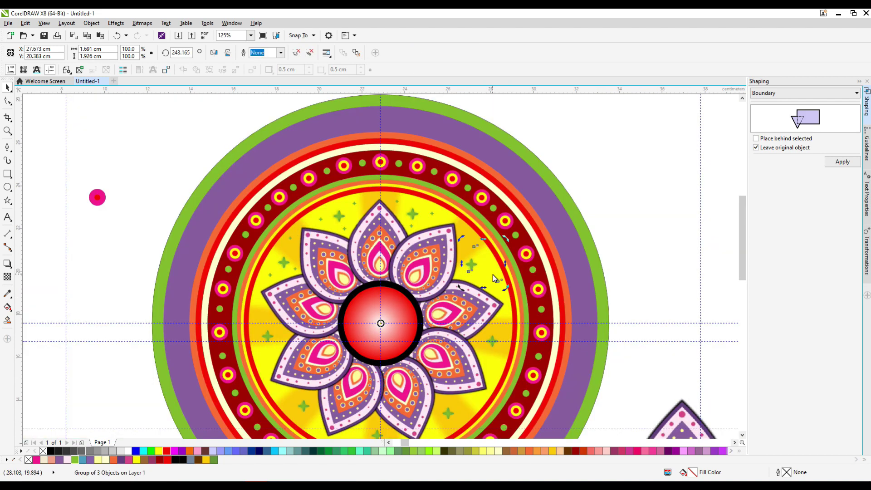
scroll(505, 379, up, 2)
scroll(517, 352, down, 2)
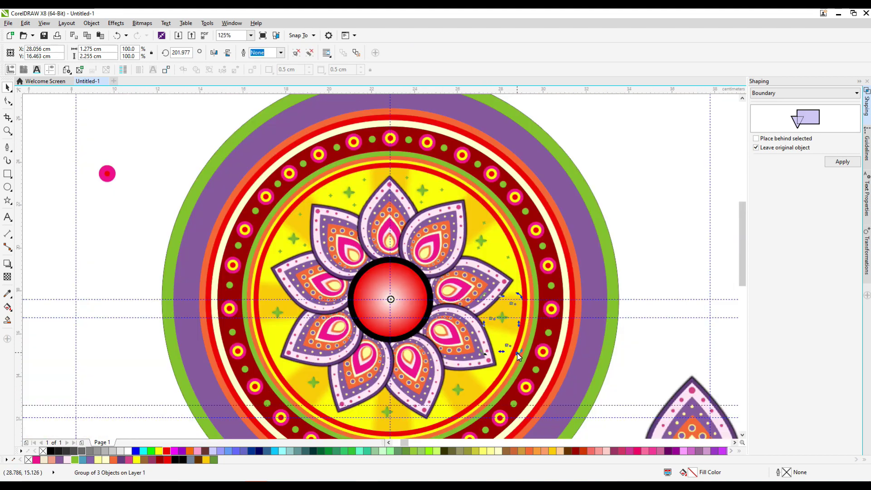
scroll(517, 353, down, 1)
click(487, 392)
scroll(486, 393, down, 1)
click(329, 388)
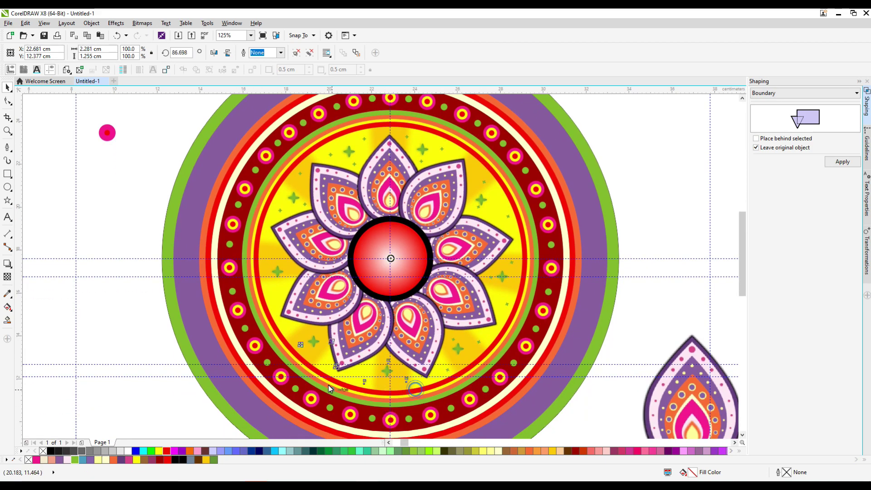
click(263, 308)
Step: Reposition the small sparkles individually around the large upper-right sparkle
scroll(457, 198, up, 4)
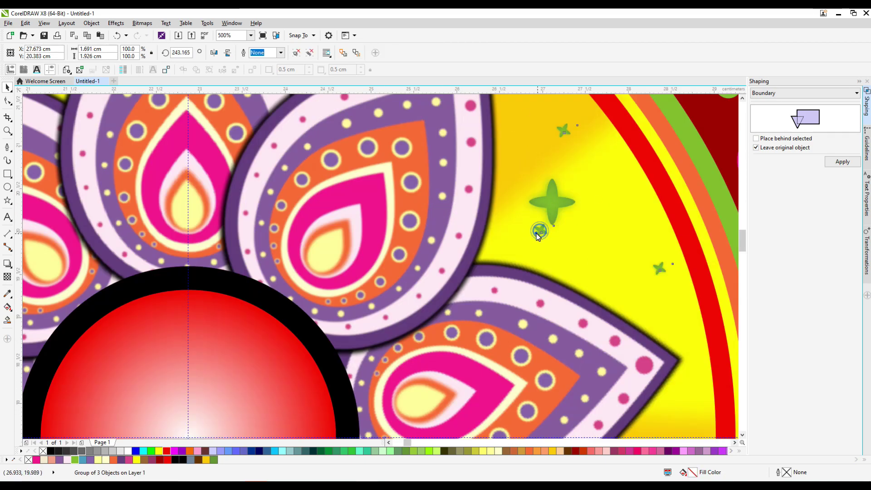
click(636, 290)
scroll(615, 304, down, 2)
scroll(521, 173, up, 2)
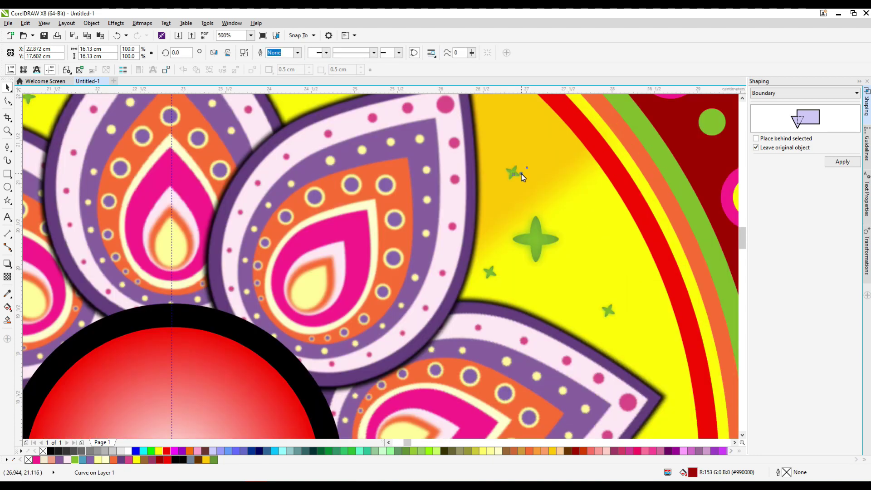
click(521, 173)
scroll(494, 233, down, 2)
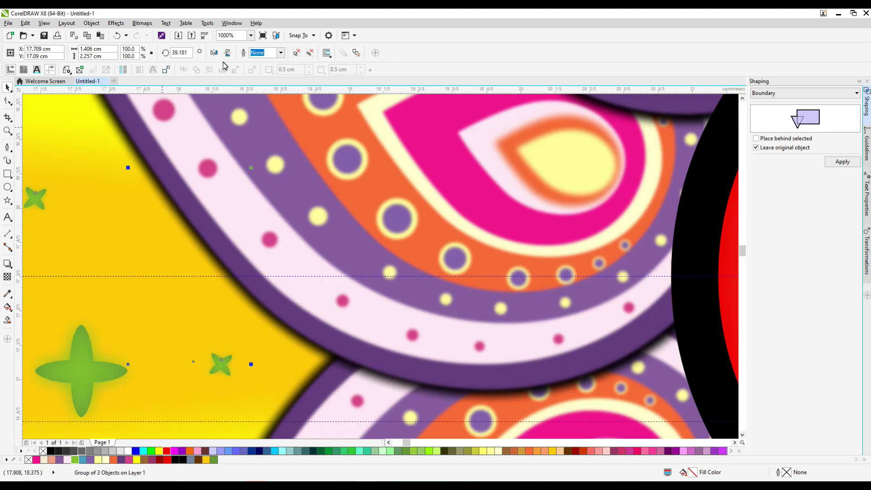
Step: Adjust the small sparkles around the large sparkle on the flower's left side, clear of the petals
scroll(231, 302, up, 2)
click(291, 299)
click(230, 382)
scroll(222, 374, down, 2)
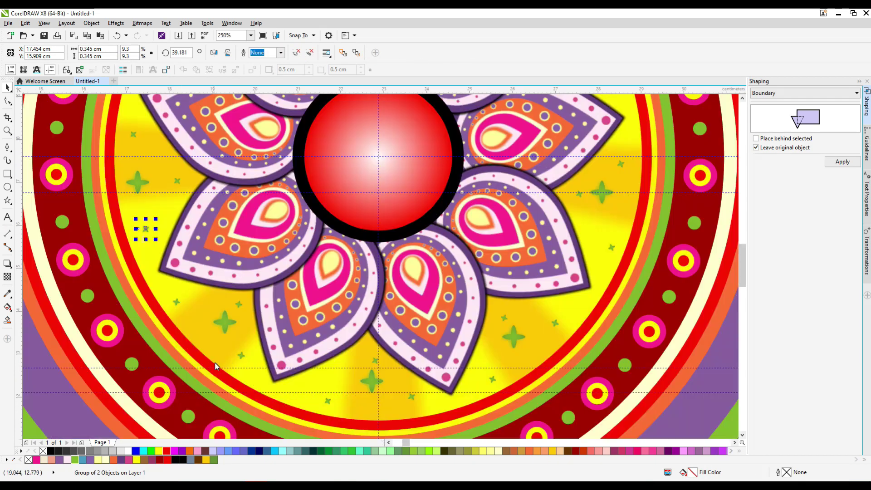
Step: Reposition the small sparkles around the large lower-left sparkle
scroll(245, 331, up, 3)
scroll(242, 257, down, 2)
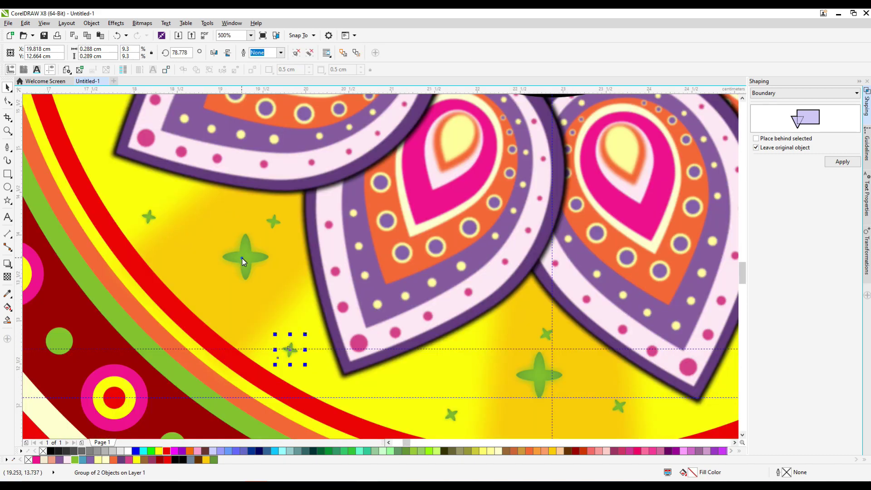
click(149, 217)
scroll(267, 235, up, 2)
scroll(267, 235, down, 3)
Step: Ungroup the small sparkles at the bottom and lower right and adjust those around the large bottom sparkle
shift+click(475, 200)
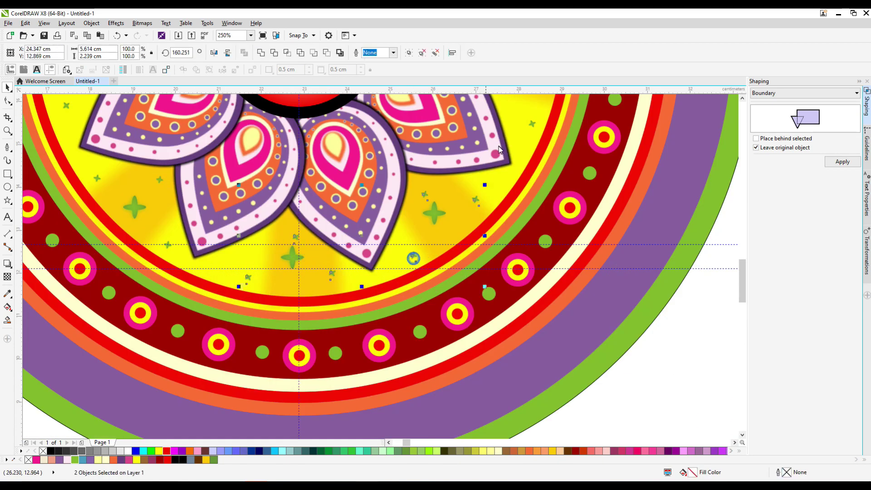
click(247, 277)
scroll(244, 277, up, 3)
scroll(245, 272, down, 2)
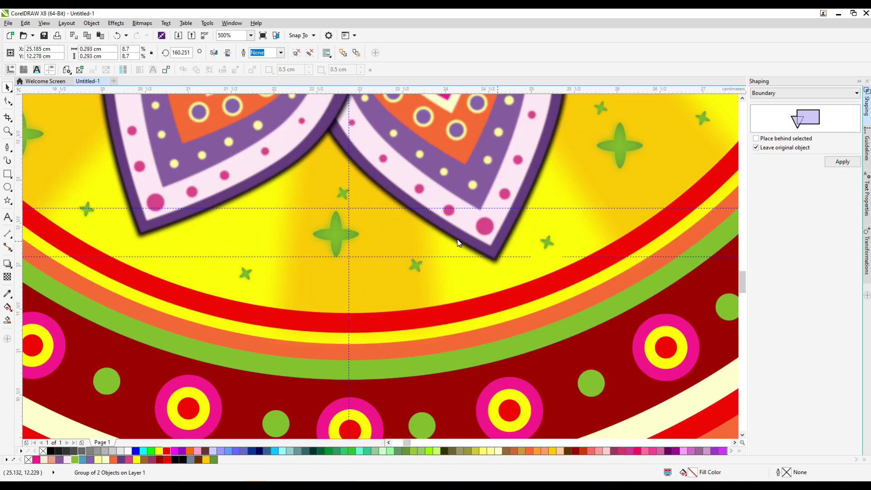
click(340, 199)
scroll(585, 263, up, 2)
click(618, 145)
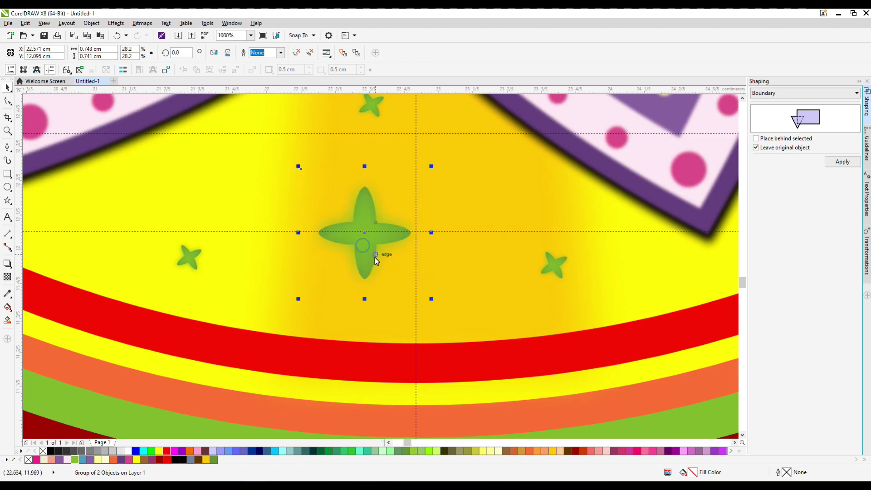
Step: Reposition the small sparkles around the large sparkles at the flower's lower right and right side
scroll(507, 232, down, 3)
click(449, 190)
scroll(486, 229, up, 6)
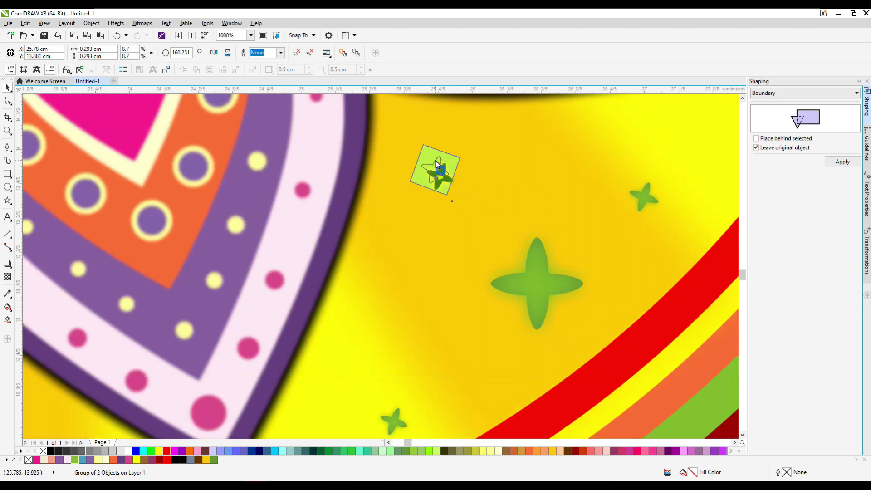
scroll(511, 177, down, 4)
scroll(437, 272, up, 4)
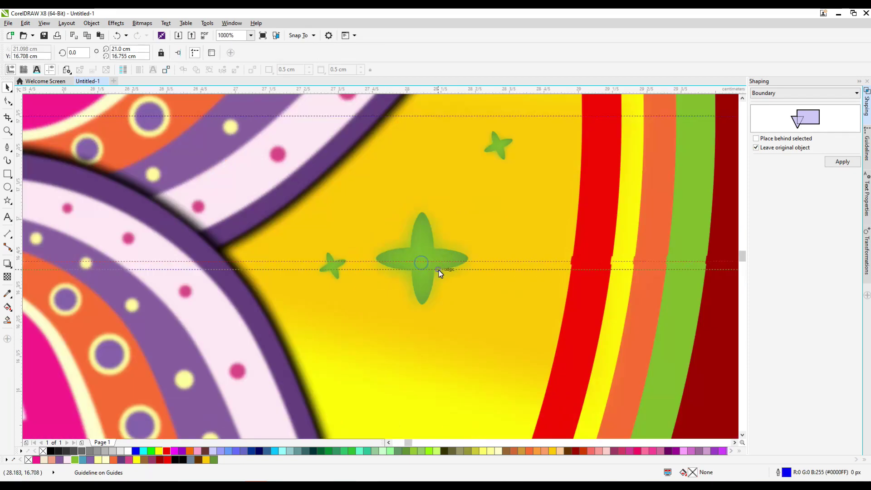
click(331, 268)
scroll(495, 295, down, 4)
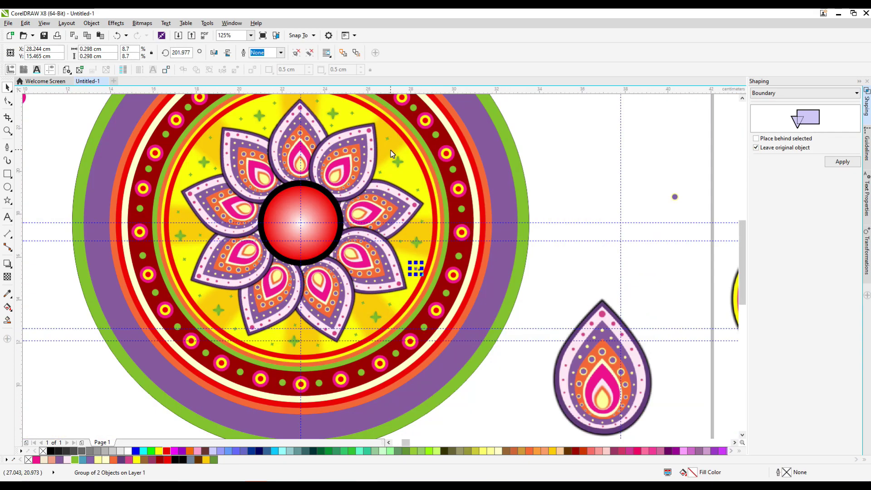
Step: Nudge the large sparkles at the flower's upper right and upper left to centre them in their gaps
scroll(456, 262, up, 6)
click(455, 262)
scroll(490, 171, down, 2)
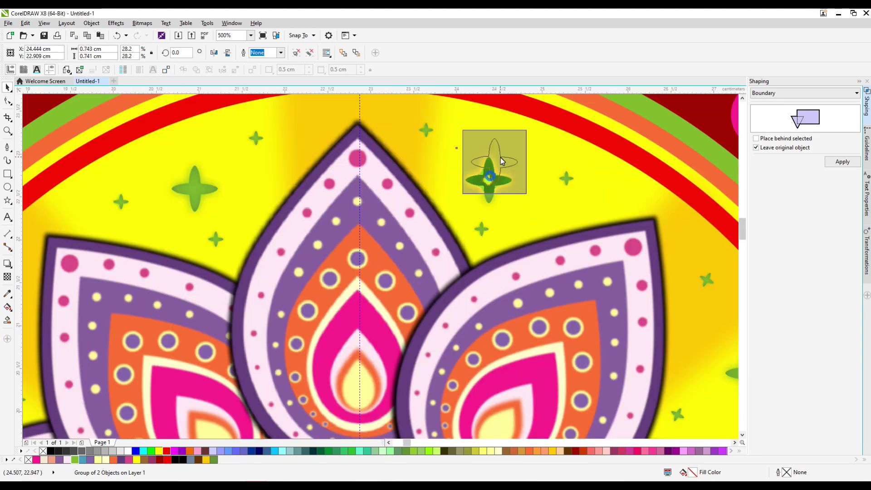
scroll(499, 193, down, 4)
scroll(334, 214, up, 3)
click(334, 214)
scroll(382, 202, down, 4)
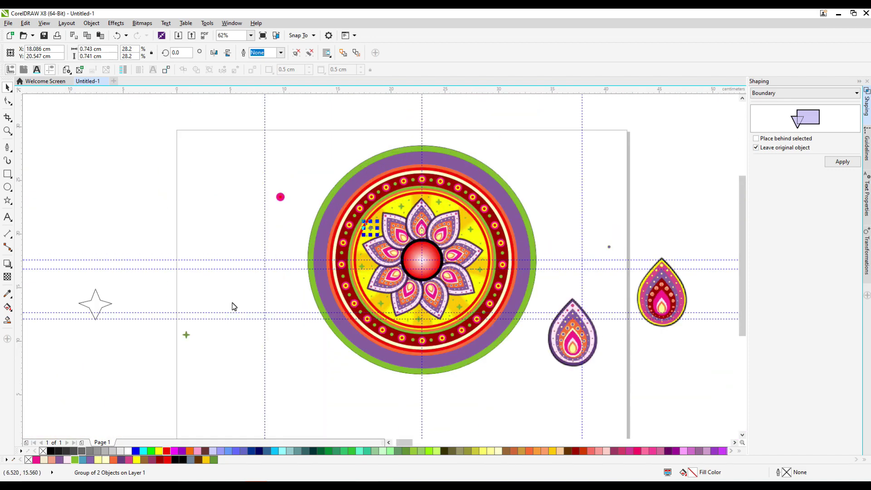
click(186, 335)
scroll(318, 295, up, 1)
scroll(317, 295, down, 1)
click(615, 234)
click(672, 316)
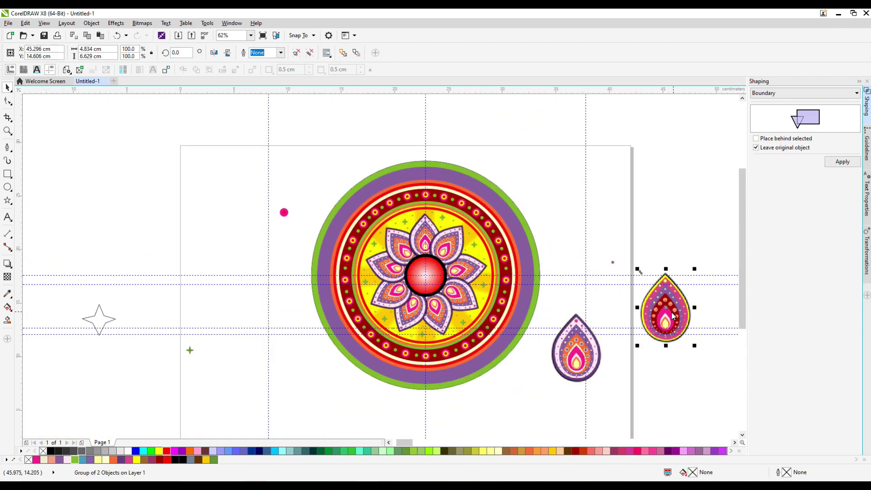
Step: Recolour the spare dot cyan with a 0.754 cm black backing circle, and convert the backing circle to a 300 dpi RGB bitmap
scroll(283, 213, up, 4)
click(285, 209)
click(136, 450)
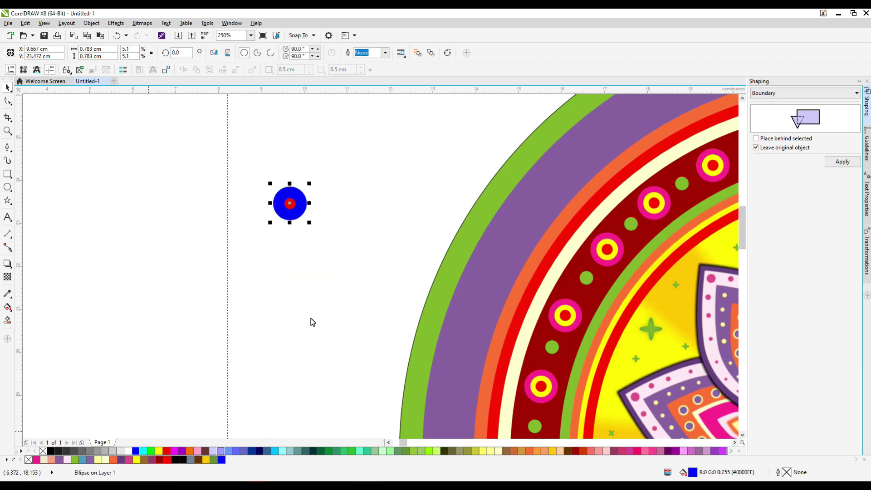
scroll(288, 195, up, 2)
click(143, 450)
scroll(286, 199, up, 2)
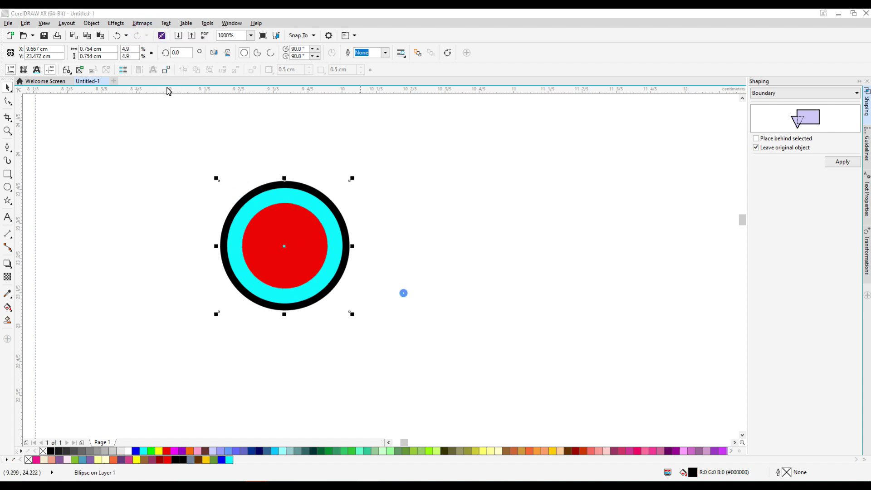
click(141, 23)
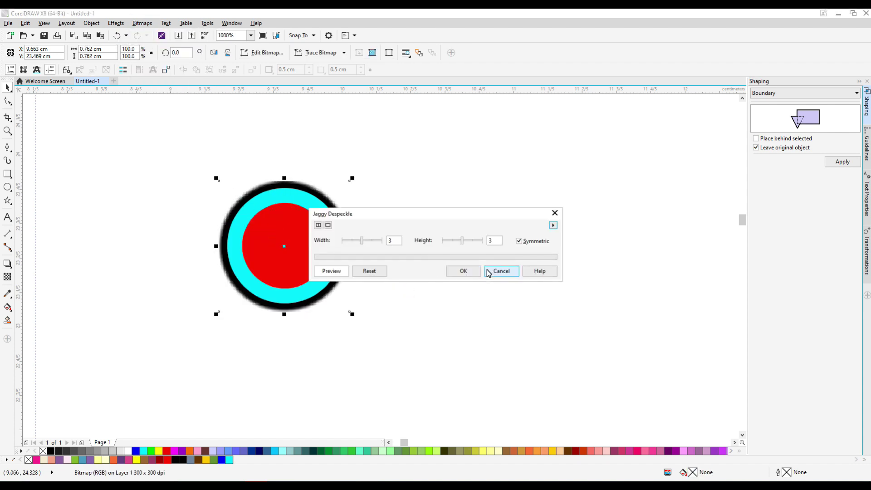
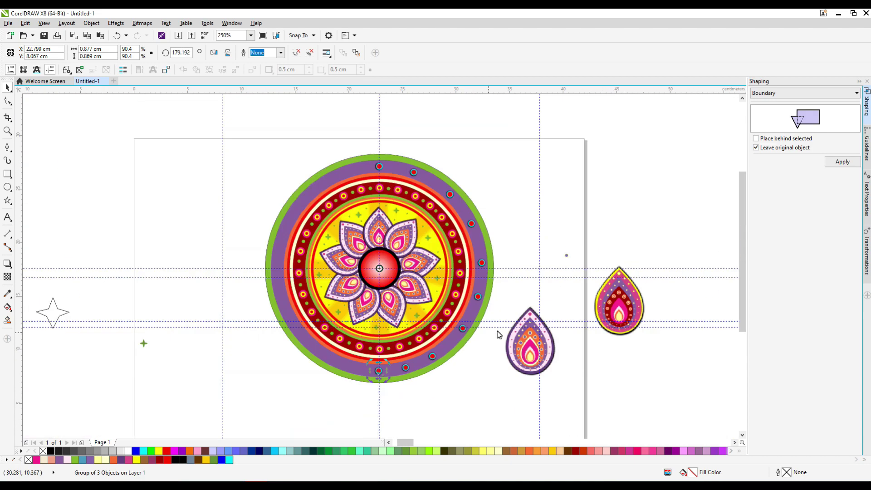
Step: Place a rotated copy of the pink teardrop beside the purple ring's top dot, and enlarge the purple and green circles to 24.191 cm
click(623, 294)
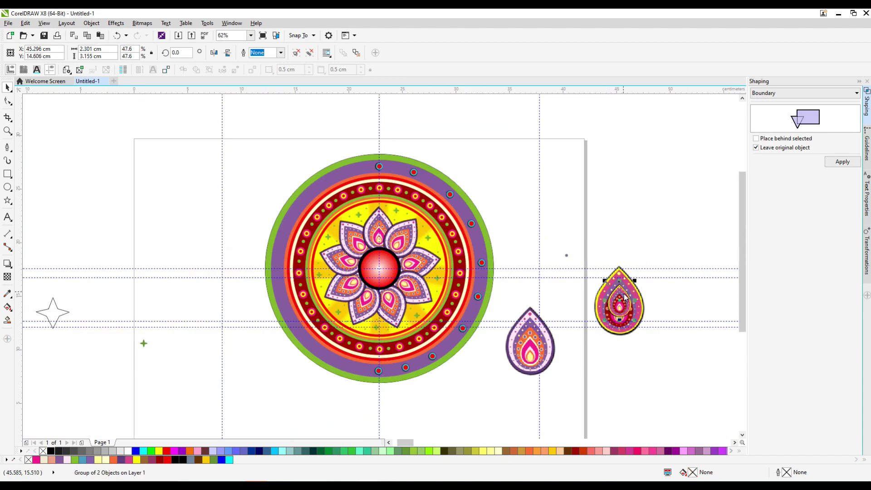
scroll(359, 165, up, 4)
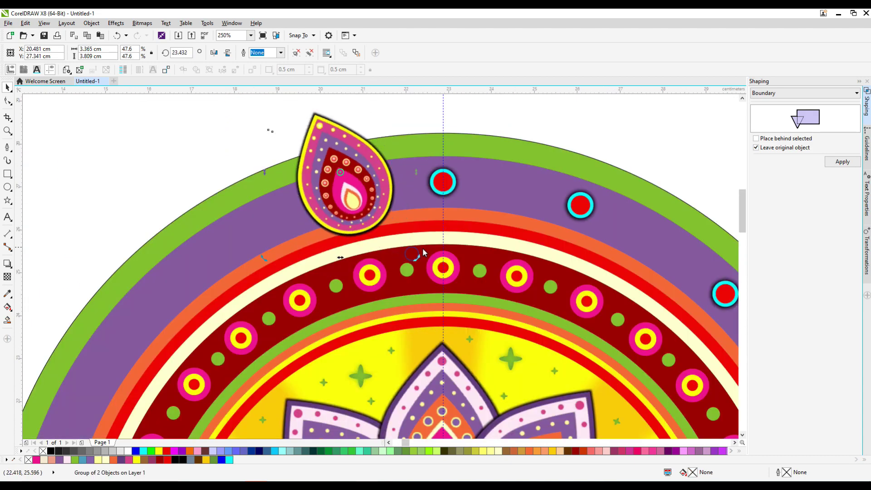
shift+click(394, 246)
scroll(279, 210, down, 2)
drag(131, 153, 109, 135)
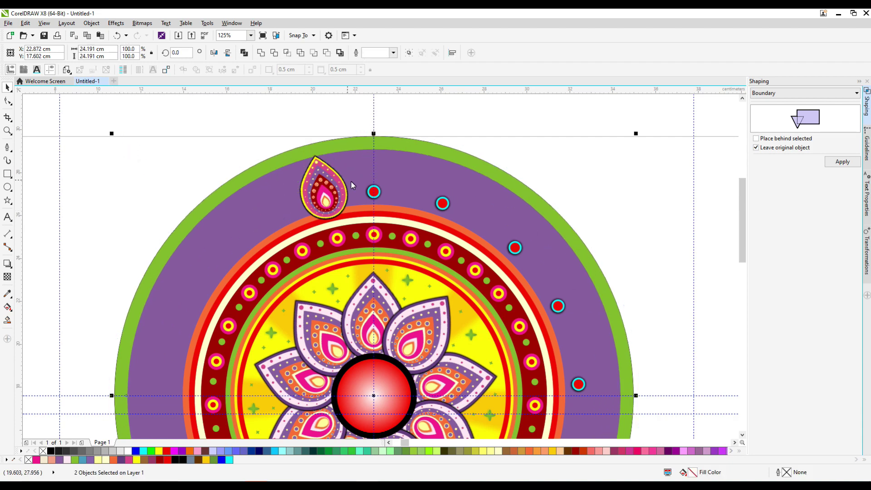
Step: Shrink and rotate the teardrop copy to fit inside the widened purple ring, about 2.27 by 2.91 cm
click(323, 191)
drag(289, 146, 292, 155)
scroll(317, 182, up, 2)
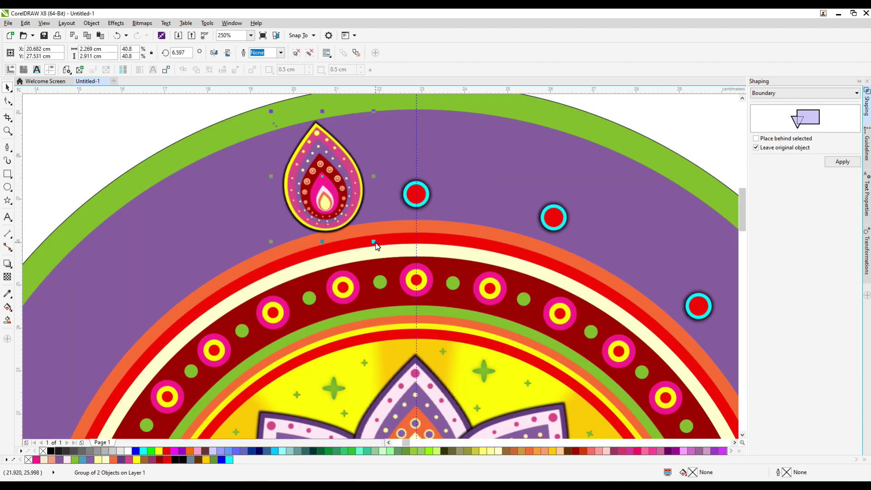
Step: Scale the set of ring dots outward to 108.5 %, and reduce the teardrop to about 2.03 by 2.61 cm
scroll(380, 193, down, 2)
shift+click(438, 203)
scroll(436, 206, down, 1)
shift+click(472, 178)
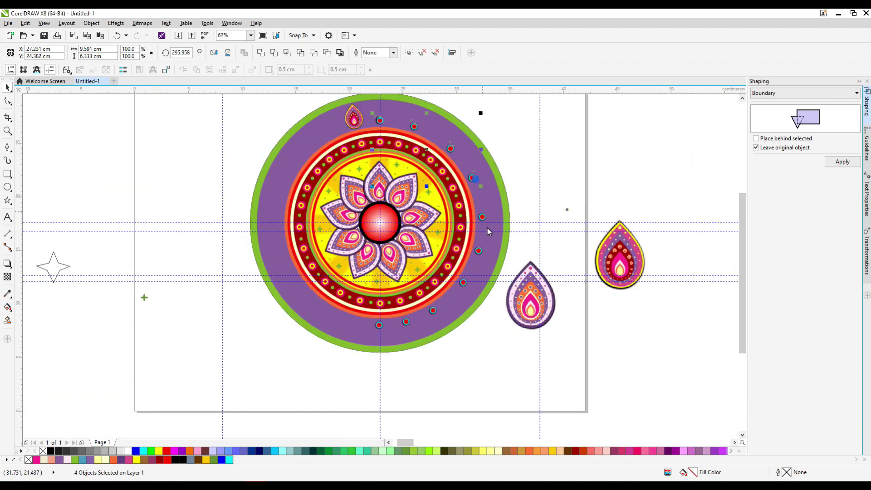
shift+click(383, 327)
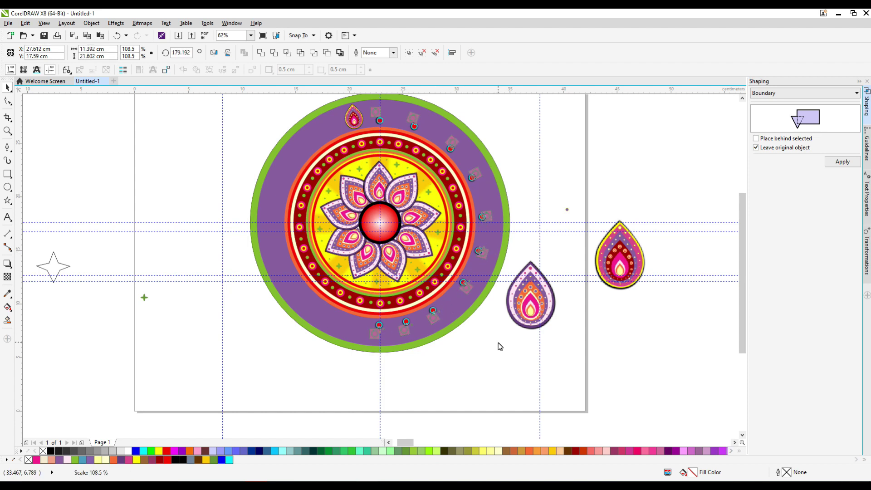
key(Escape)
scroll(378, 127, up, 1)
key(ctrl+z)
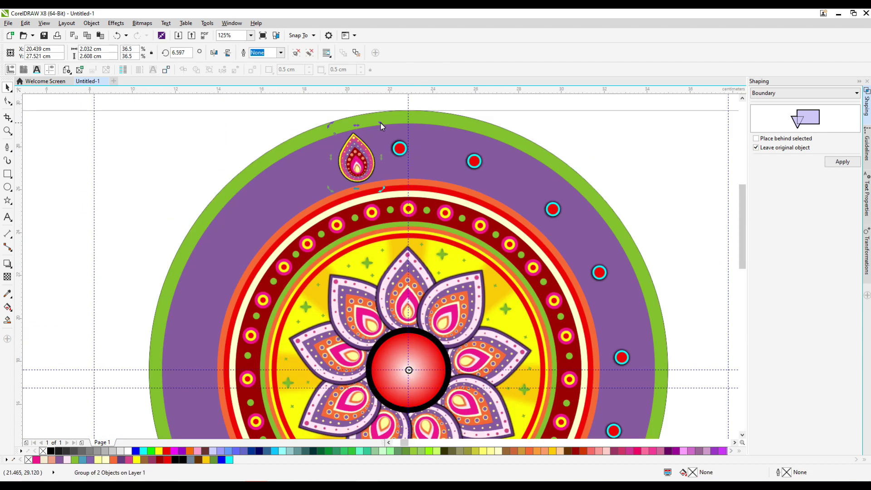
Step: Place copies of the teardrop between the dots around the ring's right half, rotating them about the mandala's centre
drag(380, 123, 599, 235)
scroll(598, 221, down, 1)
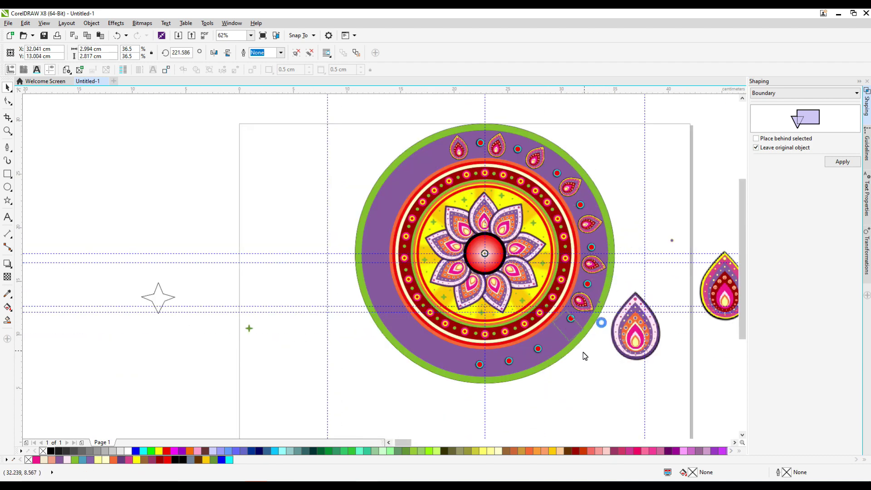
scroll(541, 389, up, 1)
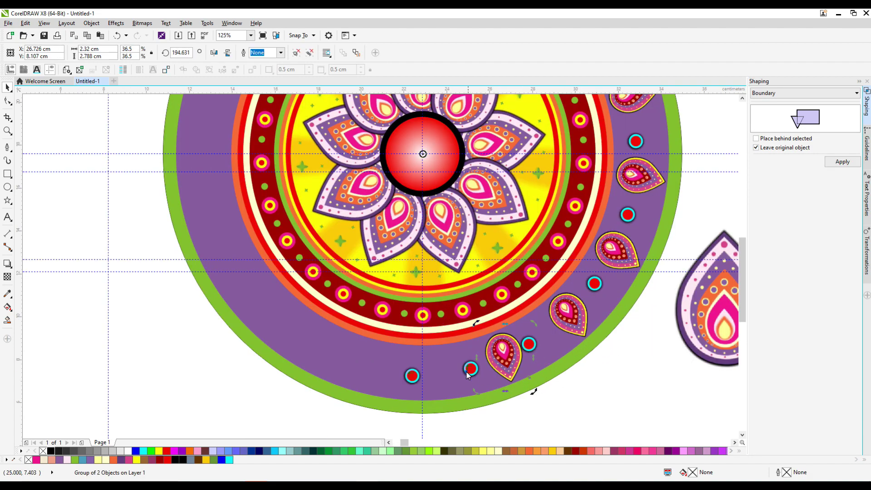
Step: Rotate the dots and teardrops at the ring's lower right about the mandala's centre to even out their gaps
click(528, 344)
scroll(529, 344, up, 2)
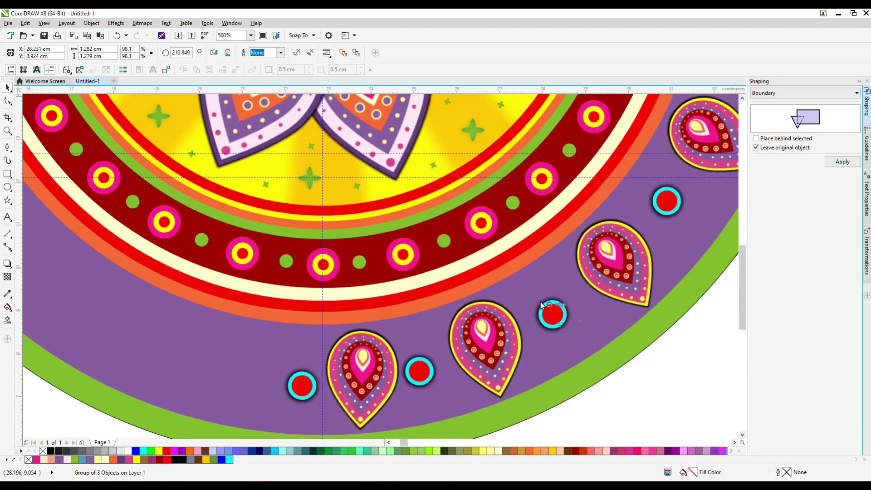
scroll(469, 338, down, 3)
scroll(499, 315, up, 1)
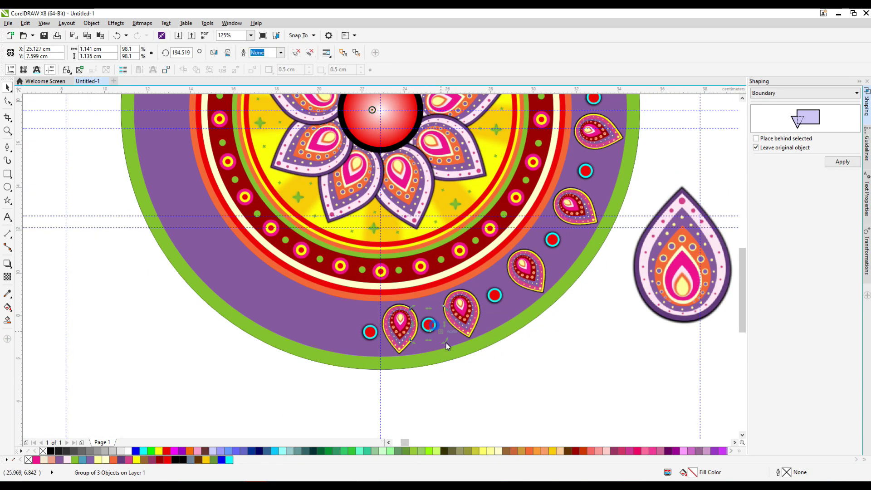
drag(491, 351, 495, 347)
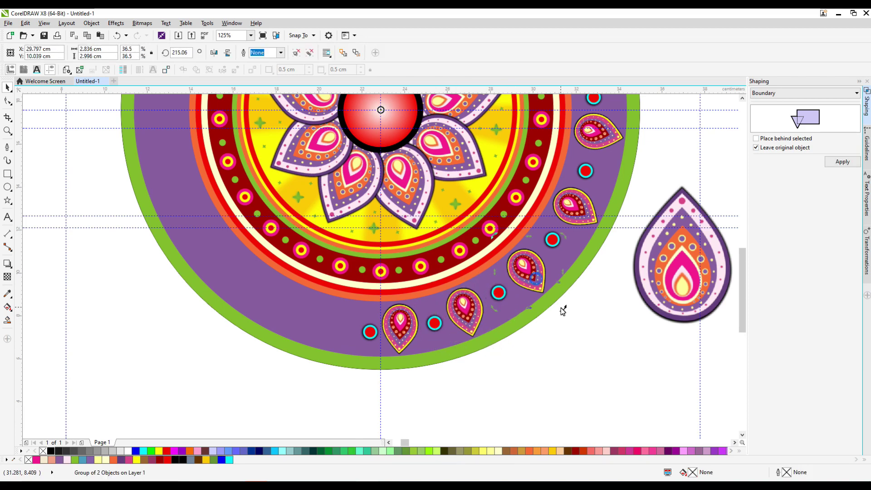
Step: Select the teardrops and dots around the purple ring's right half and group them
scroll(494, 302, down, 2)
shift+click(492, 309)
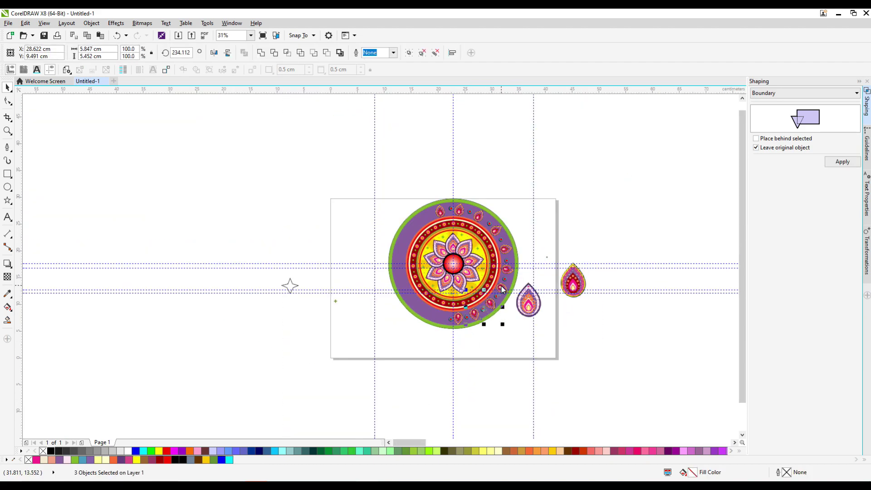
shift+click(506, 271)
scroll(507, 271, up, 2)
shift+click(491, 155)
scroll(490, 156, down, 1)
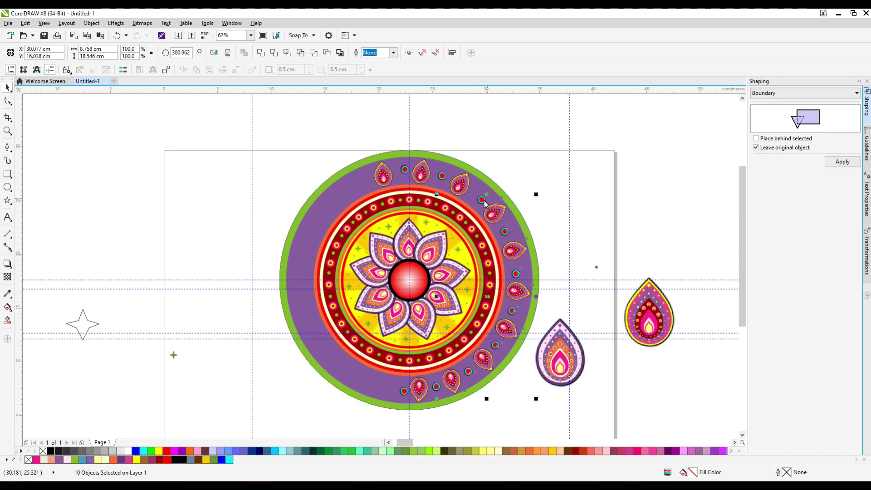
shift+click(421, 173)
click(279, 53)
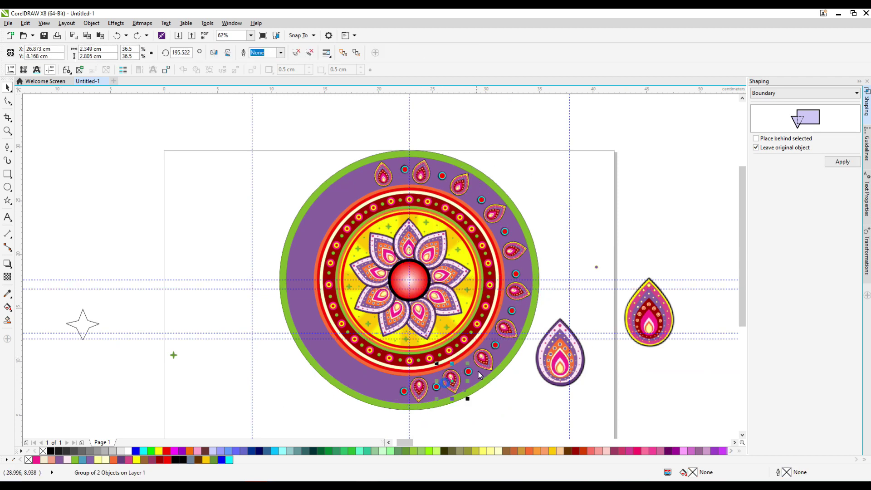
shift+click(478, 370)
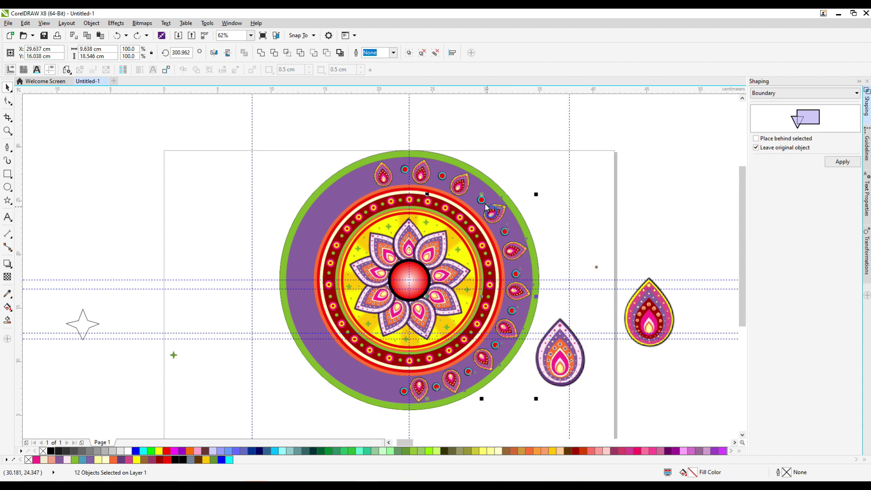
click(405, 52)
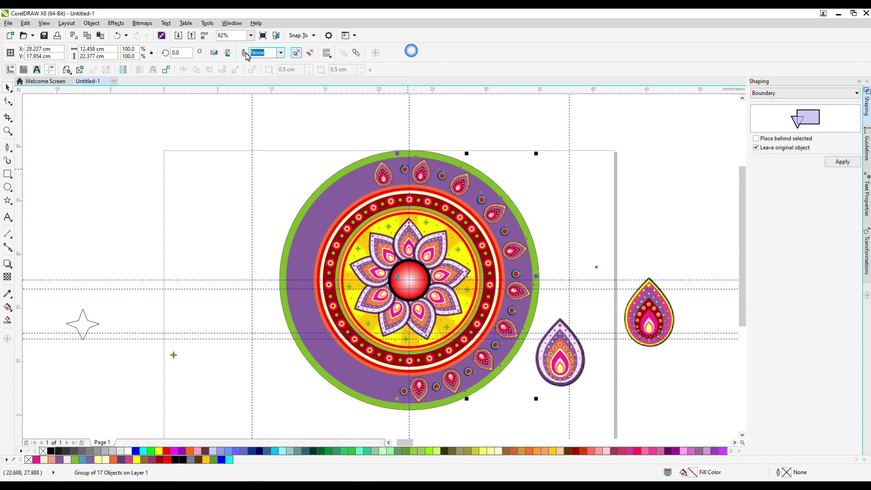
Step: Try to fill the ring's left half with a copy of the teardrop-and-dot group rotated 180 degrees
drag(536, 153, 320, 208)
scroll(383, 401, up, 4)
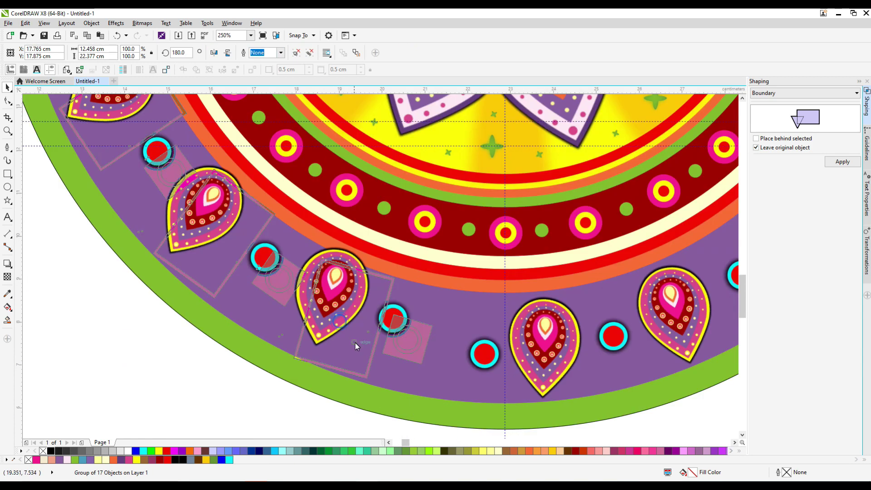
drag(227, 154, 258, 208)
scroll(330, 267, down, 4)
scroll(350, 192, up, 4)
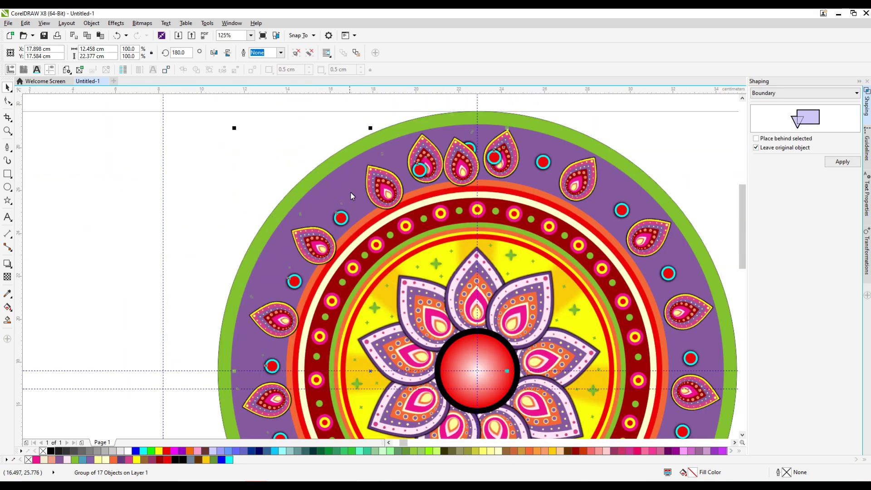
Step: Place individual rotated copies of the teardrop around the left half of the purple ring
click(413, 162)
scroll(412, 162, down, 4)
drag(405, 143, 307, 316)
drag(352, 384, 412, 412)
click(350, 272)
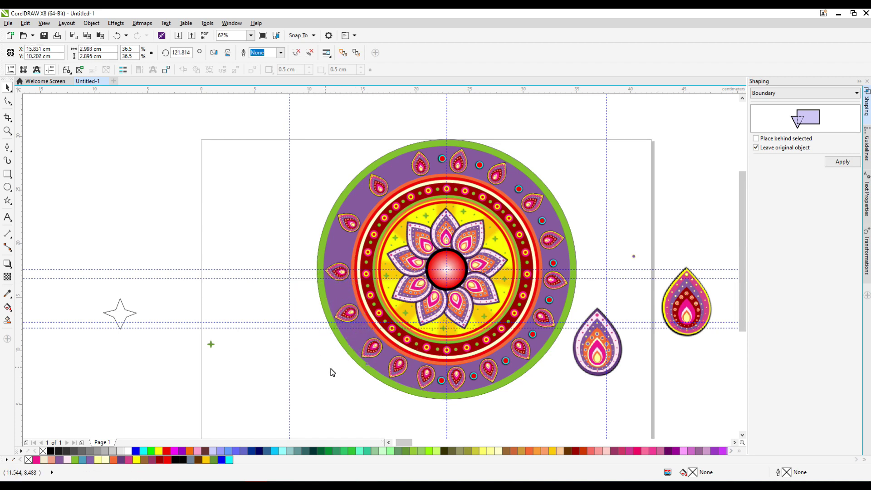
Step: Adjust the bottom dot and rotate the teardrops along the ring's left side and bottom to space them evenly
click(440, 381)
scroll(441, 385, up, 4)
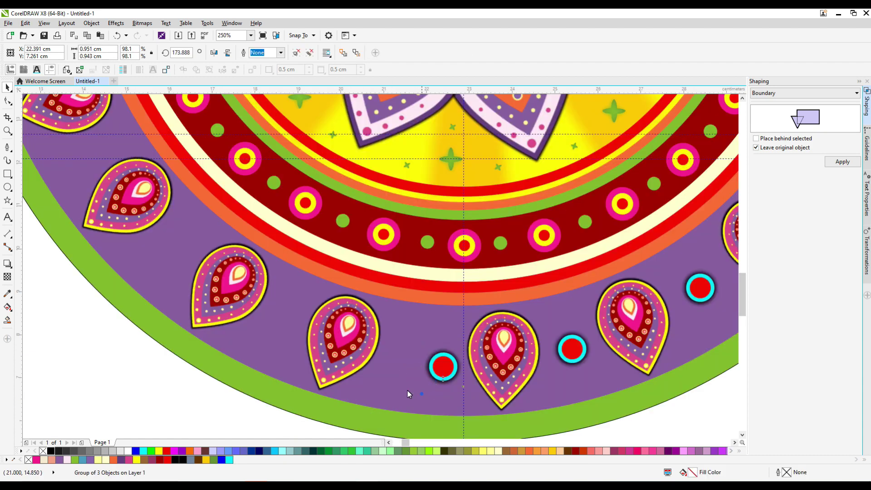
scroll(407, 394, down, 4)
click(345, 133)
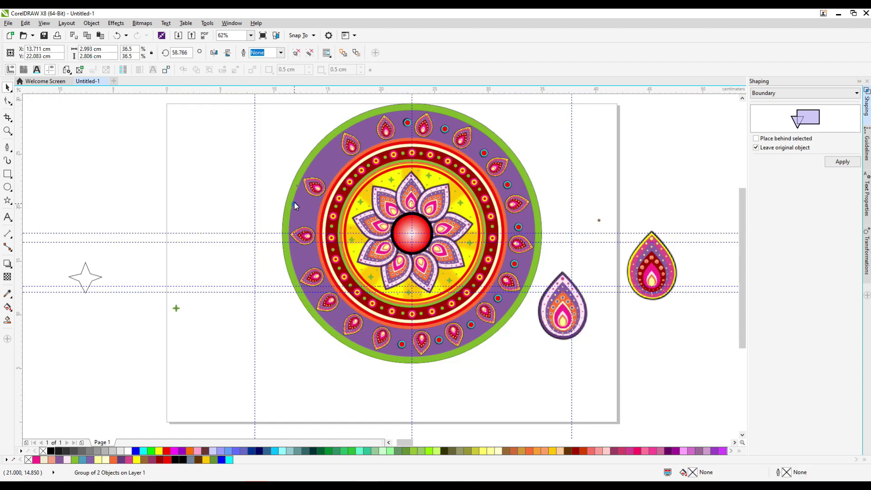
drag(293, 257, 401, 347)
scroll(358, 337, up, 2)
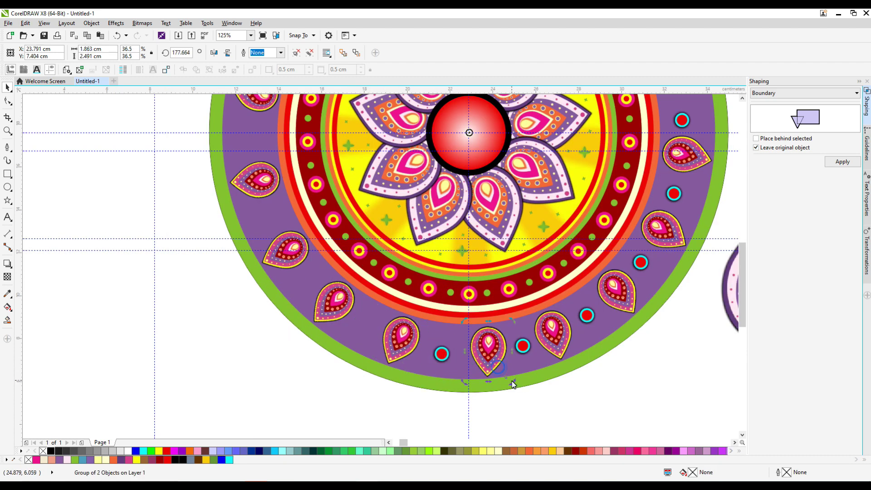
Step: Place rotated copies of the cyan-ringed red dot between the teardrops around the ring's left half
drag(456, 372, 280, 193)
scroll(282, 228, down, 2)
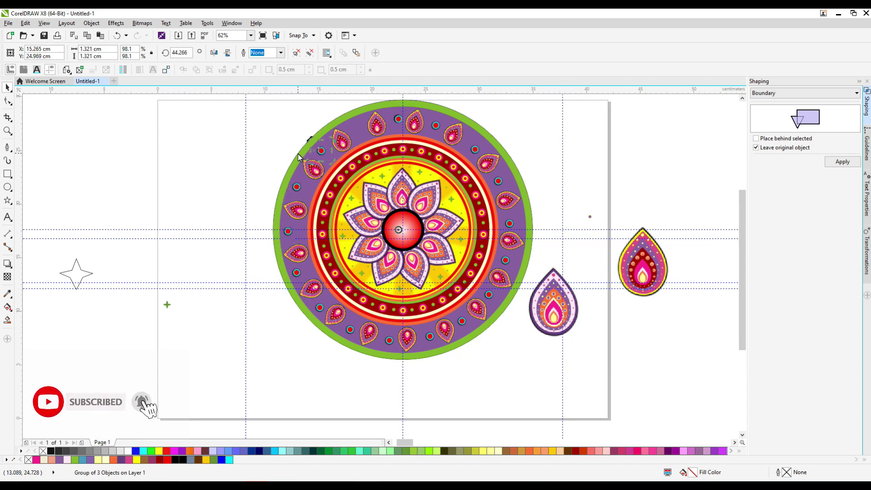
scroll(298, 156, up, 2)
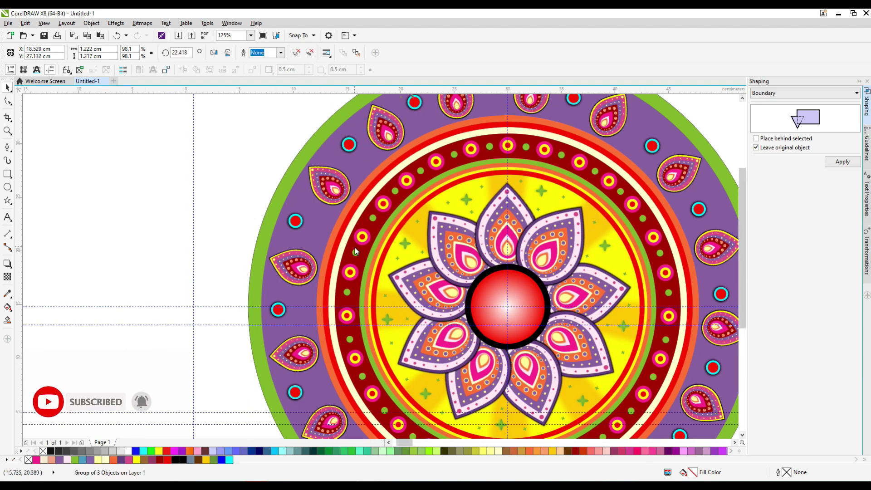
scroll(363, 247, down, 2)
click(309, 320)
key(Escape)
scroll(194, 301, down, 2)
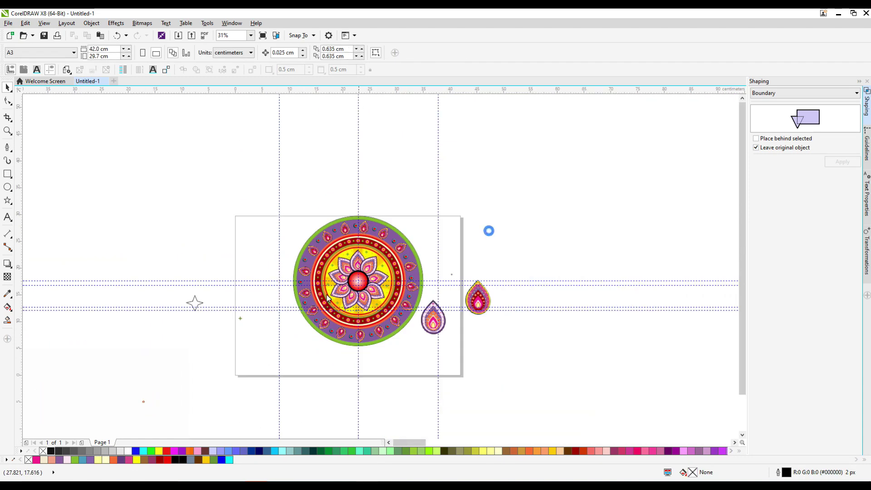
scroll(322, 299, up, 2)
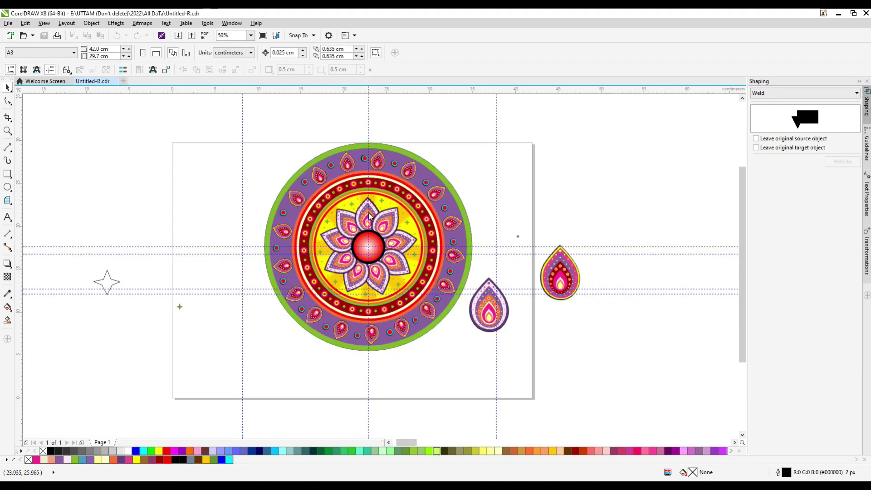
Step: Rotate the central flower's upper-right, right and lower-right petals about the mandala's centre to spread them wider apart
click(369, 217)
scroll(371, 222, up, 3)
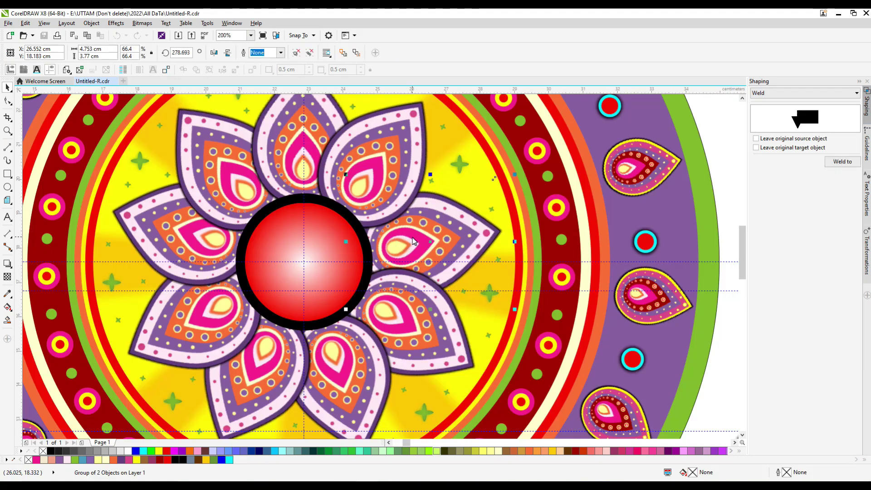
scroll(377, 137, down, 2)
click(383, 181)
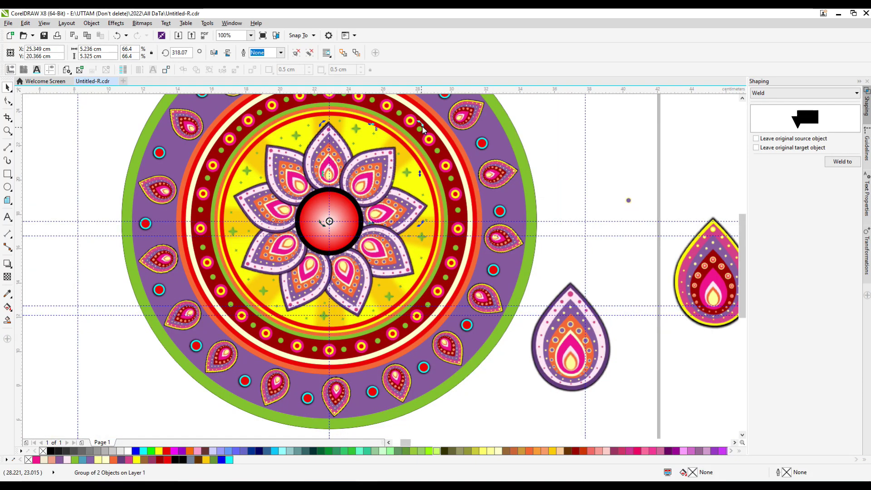
drag(439, 299, 438, 256)
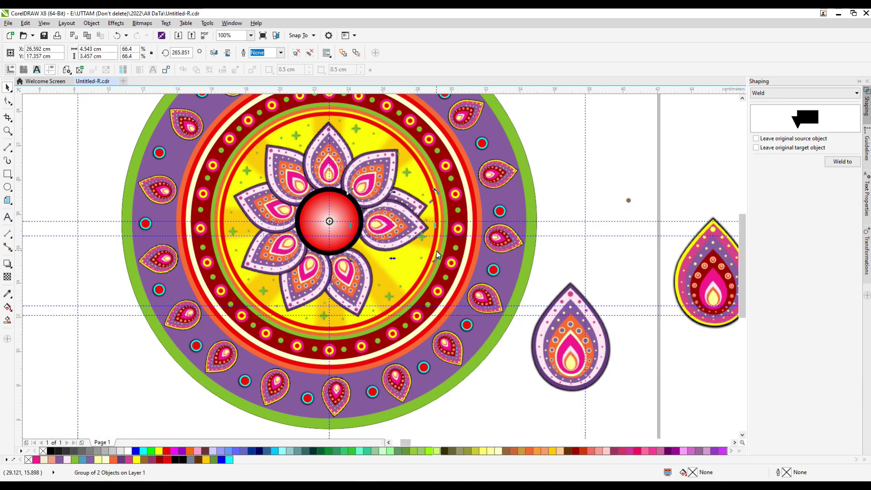
drag(403, 327, 420, 307)
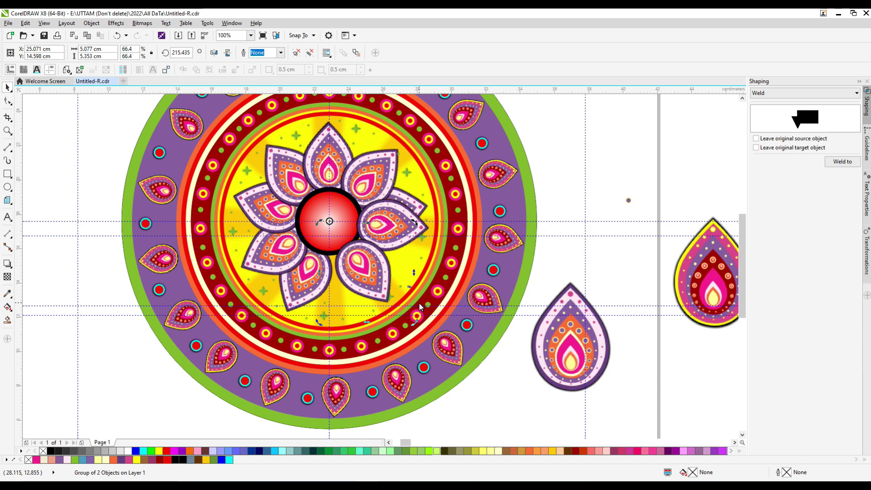
Step: Rotate the flower's bottom, left and lower-left petals about the centre, and delete the surplus overlapped petal on the right
drag(324, 290, 257, 241)
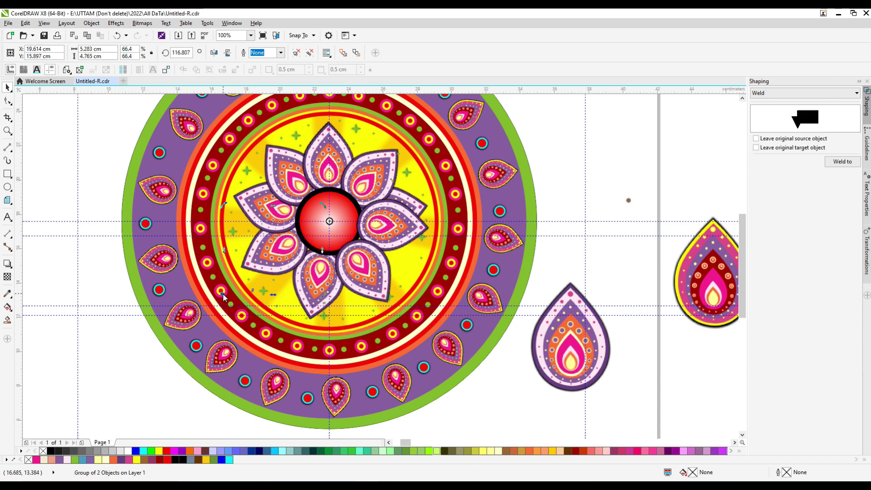
drag(223, 296, 227, 304)
drag(223, 250, 227, 259)
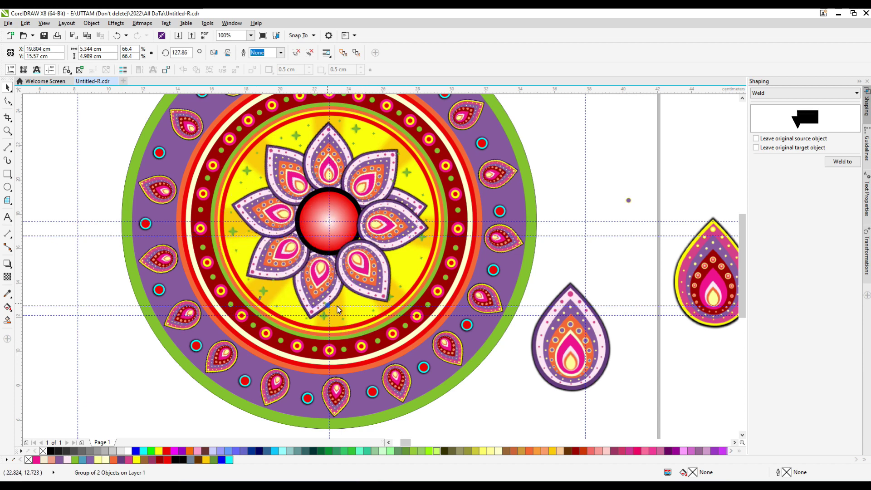
right_click(415, 200)
key(Escape)
key(Escape)
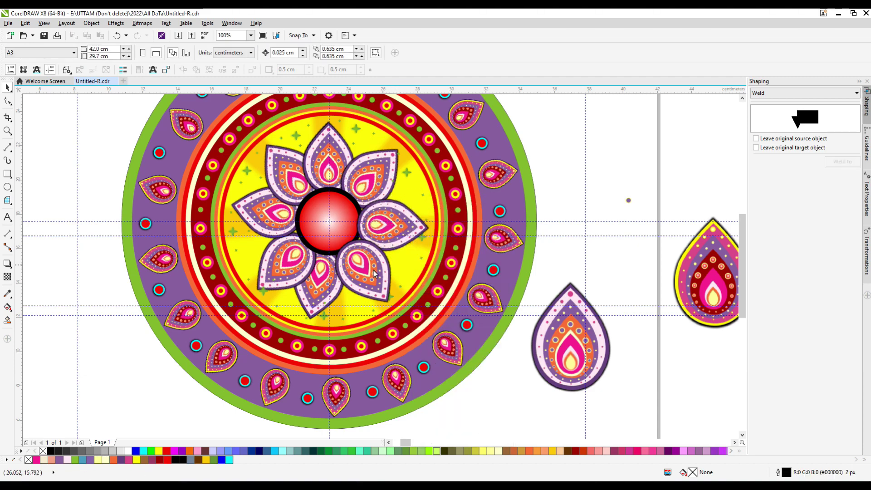
Step: Rotate the central flower's upper-left petal about the mandala's centre to widen its gap from the top petal
scroll(374, 272, up, 2)
click(319, 290)
scroll(256, 272, down, 2)
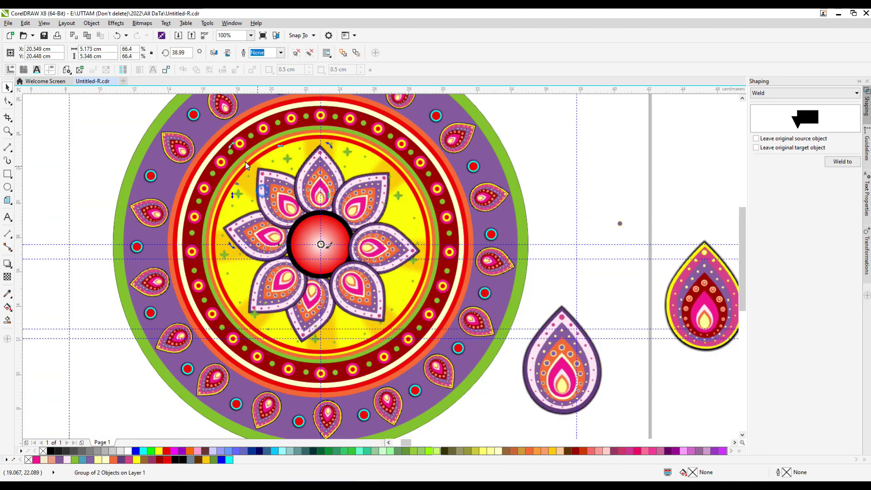
drag(232, 245, 244, 247)
drag(211, 197, 268, 255)
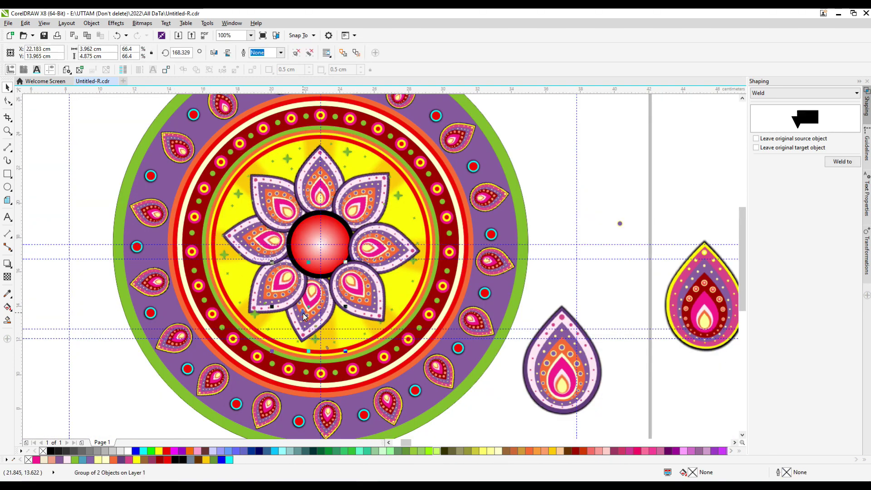
click(341, 246)
scroll(341, 245, up, 2)
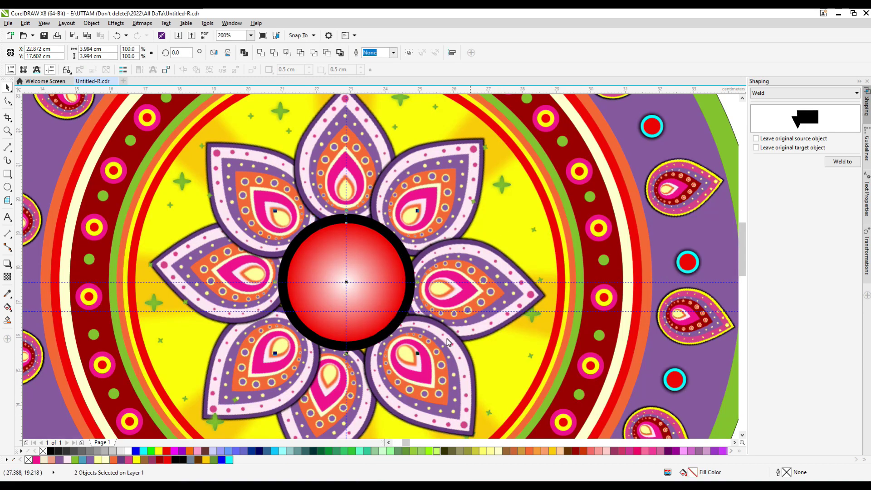
scroll(447, 339, down, 2)
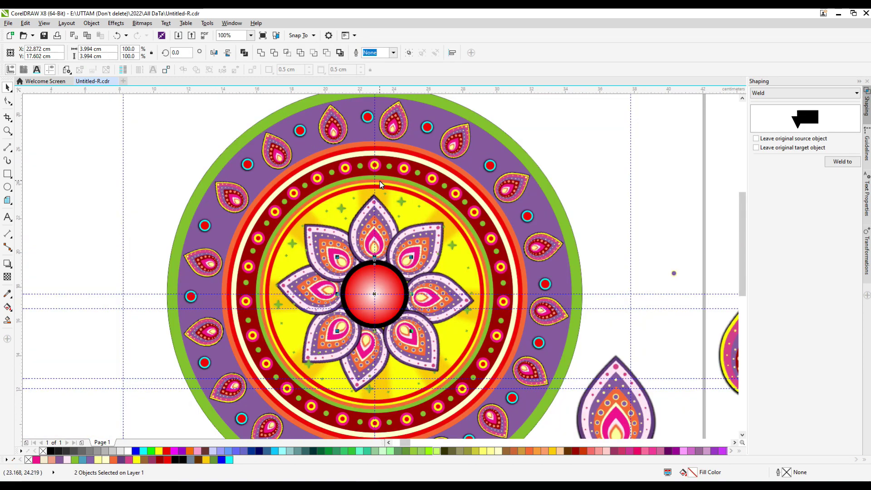
Step: Draw a four-pointed star outline about 3.1 cm wide beside the loose green sparkle and stretch its top point upward
scroll(374, 213, down, 4)
scroll(295, 217, up, 2)
click(296, 217)
scroll(229, 200, up, 4)
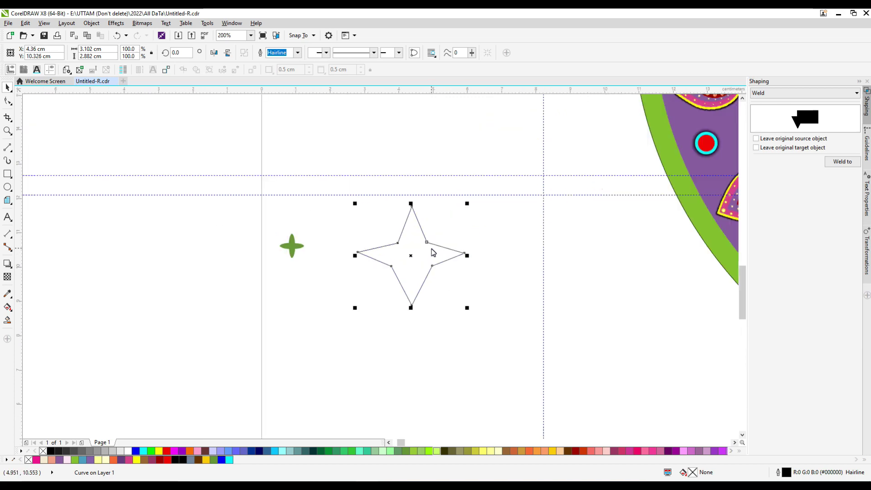
scroll(432, 253, up, 2)
key(F10)
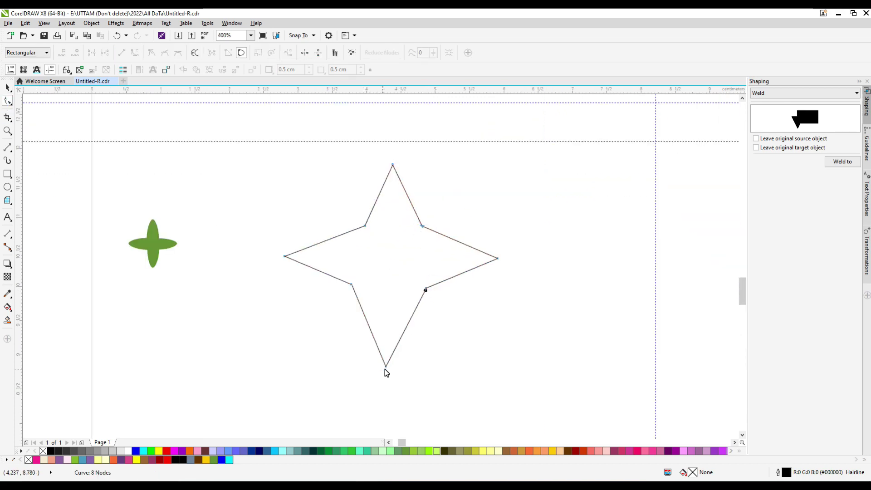
drag(392, 165, 392, 141)
Step: Draw a square about 4.5 cm wide around the star, fill it yellow and place it behind the star
scroll(388, 290, down, 2)
key(F6)
drag(300, 177, 456, 331)
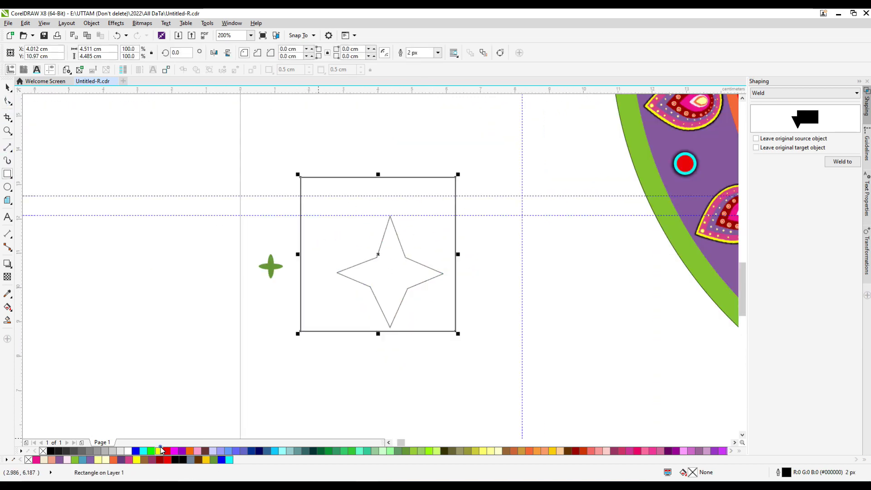
click(158, 450)
click(7, 87)
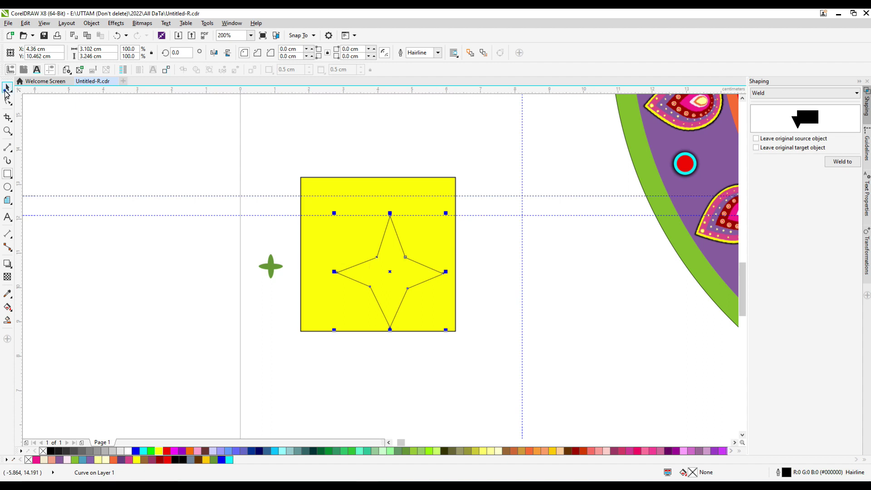
Step: Try a pale pink glow by filling the star, converting a copy to a bitmap and applying Gaussian Blur
click(290, 65)
click(420, 298)
click(144, 23)
mouse_move(208, 232)
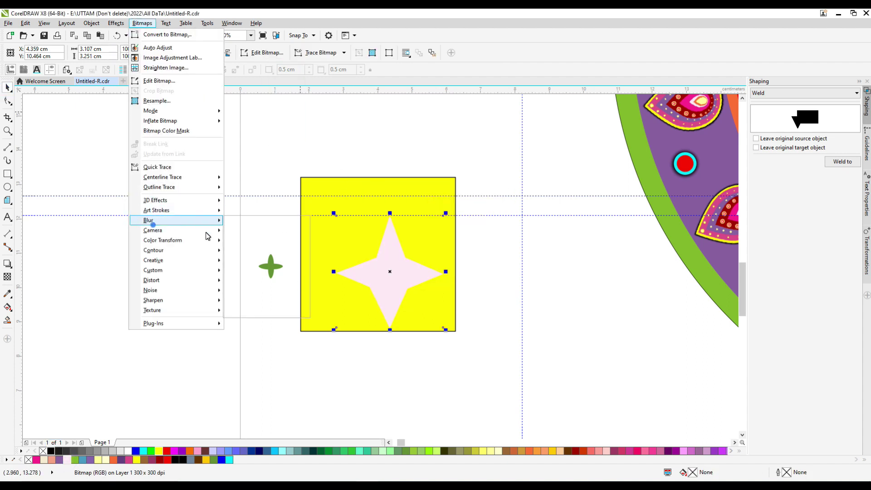
click(254, 250)
drag(551, 242, 561, 242)
key(Return)
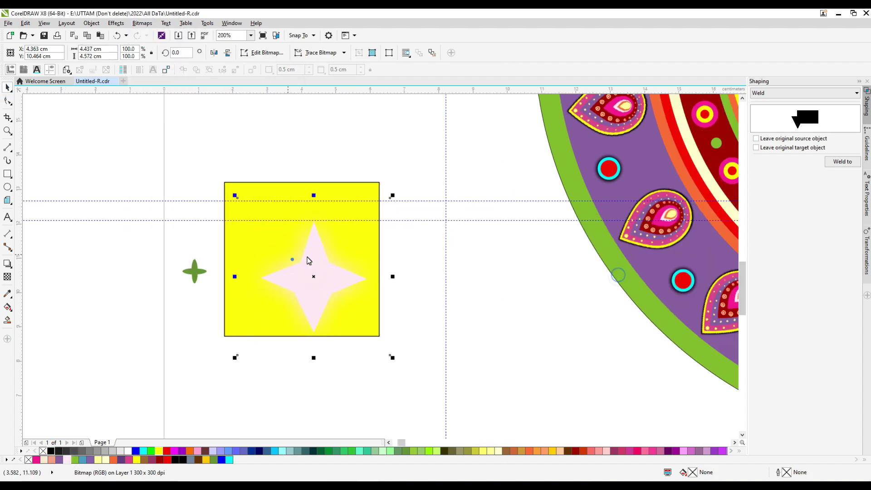
Step: Apply Gaussian Blur to the pale pink bitmap again and move it off the sharp star
click(141, 23)
mouse_move(154, 220)
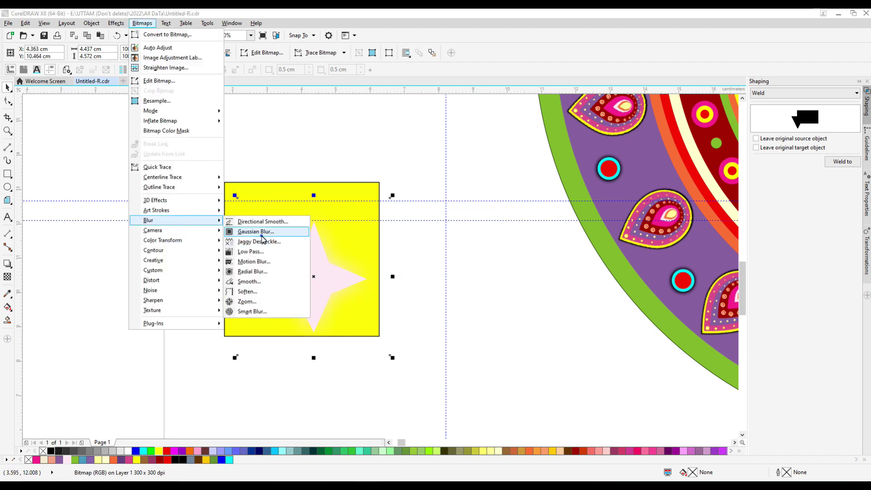
click(262, 231)
click(458, 271)
scroll(343, 260, down, 2)
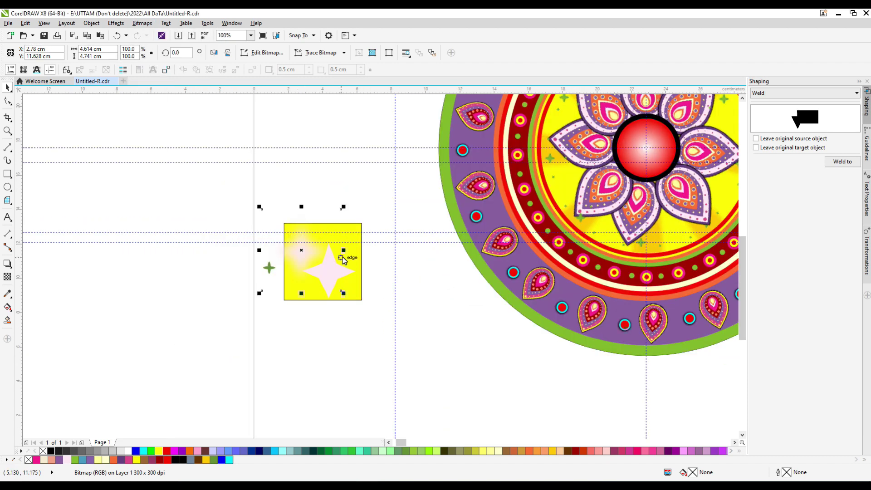
drag(323, 262, 398, 248)
Step: Fill the star white without an outline, convert a copy to a bitmap and soften it with Gaussian Blur as a glow
click(336, 278)
scroll(333, 276, up, 2)
click(330, 282)
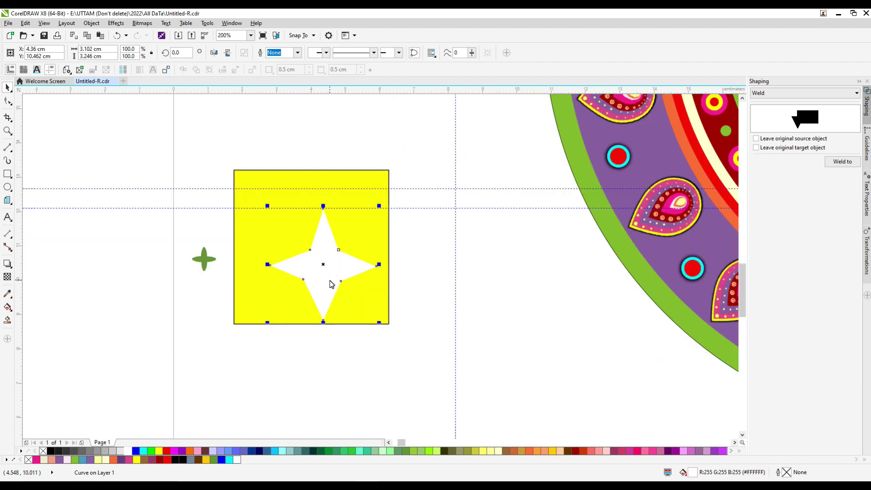
click(142, 23)
click(133, 25)
click(142, 23)
mouse_move(154, 220)
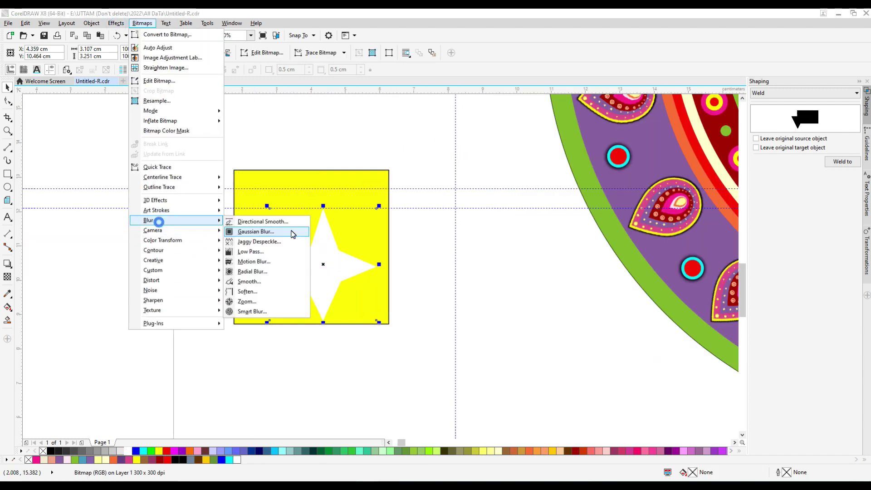
click(272, 231)
click(463, 271)
Step: Group the white star with its blurred glow and shrink the group to about 1 cm wide
drag(245, 184, 304, 263)
scroll(321, 263, up, 1)
scroll(317, 254, down, 4)
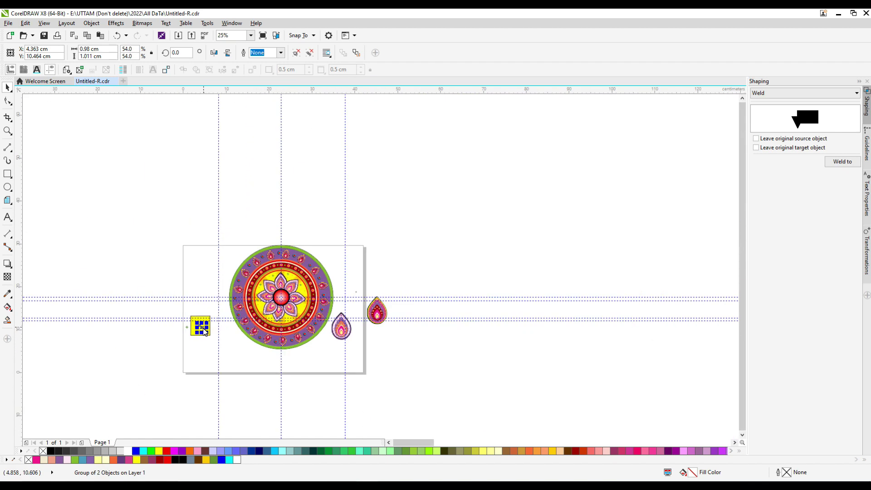
Step: Place the star at the purple ring's top, reduce it to about 0.6 cm and copy it across the red dot
drag(203, 326, 272, 254)
scroll(272, 254, up, 4)
drag(314, 285, 268, 262)
drag(329, 239, 394, 245)
scroll(305, 235, up, 2)
click(512, 224)
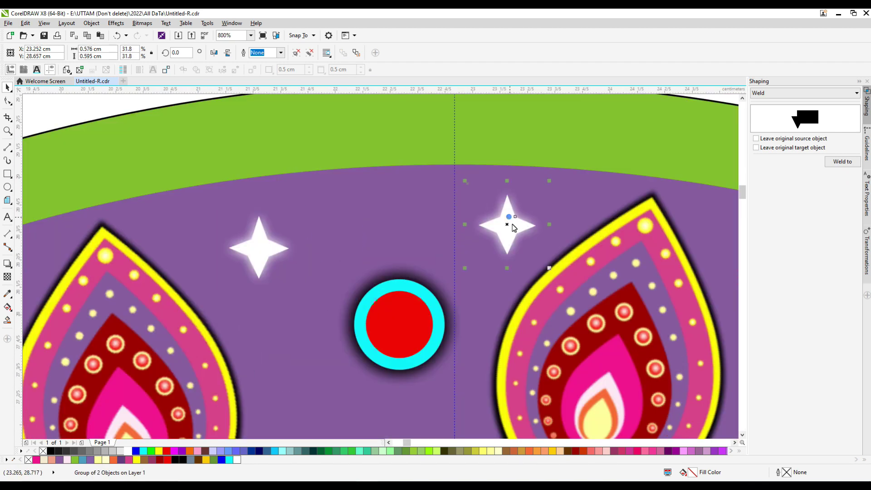
Step: Add a third star below the top red dot, group the three stars and undo the group's trial rotation
scroll(473, 209, down, 4)
shift+click(474, 207)
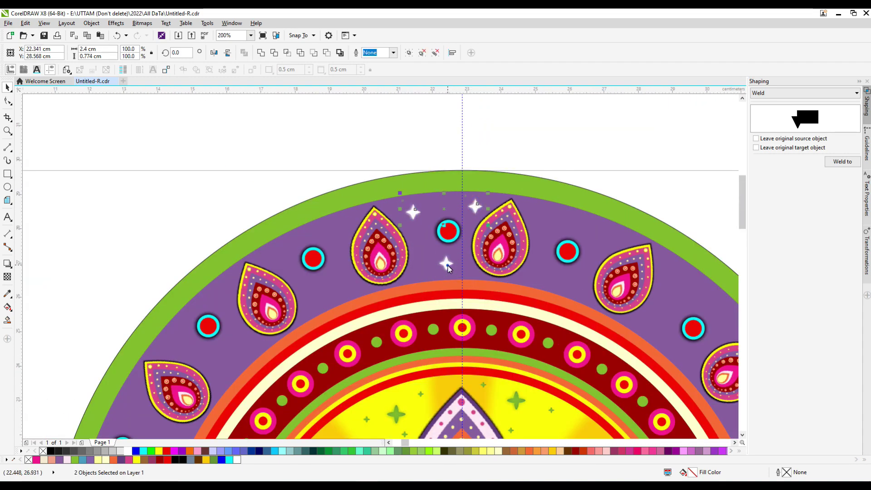
shift+click(411, 214)
scroll(410, 215, down, 2)
click(408, 52)
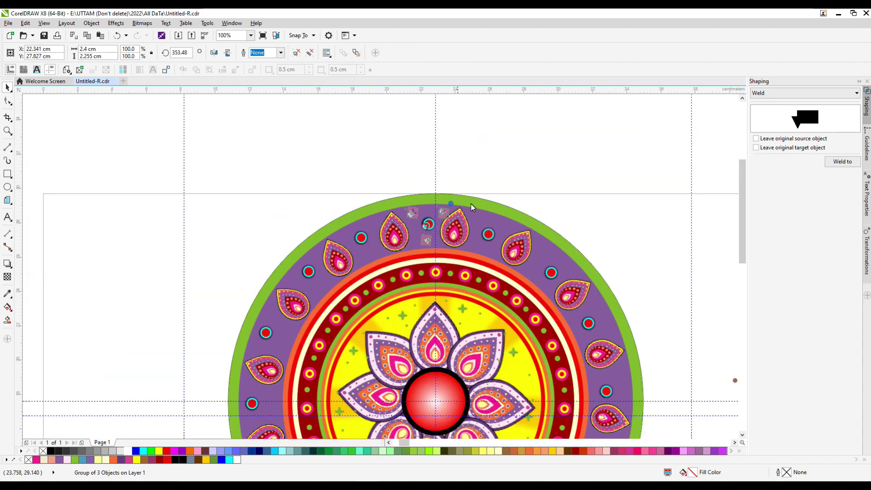
key(ctrl+z)
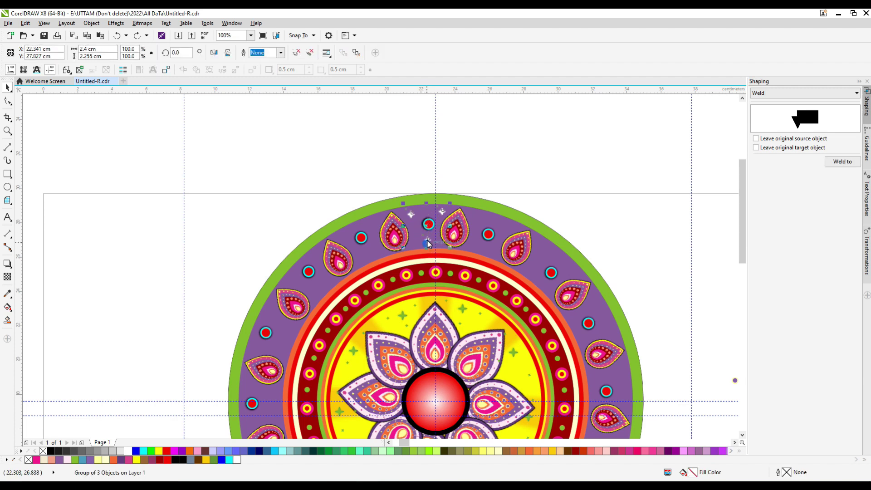
Step: Place rotated copies of the three-star group around the red dots clockwise round the whole purple ring
drag(519, 218, 465, 301)
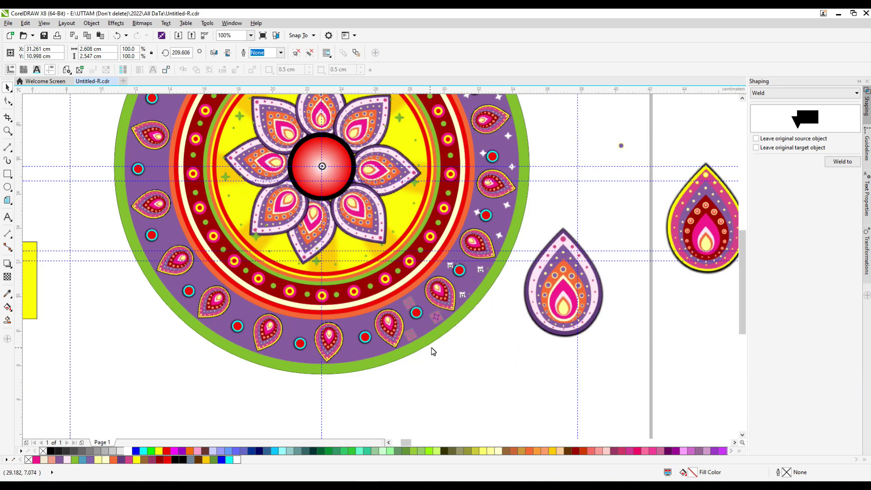
drag(433, 351, 189, 293)
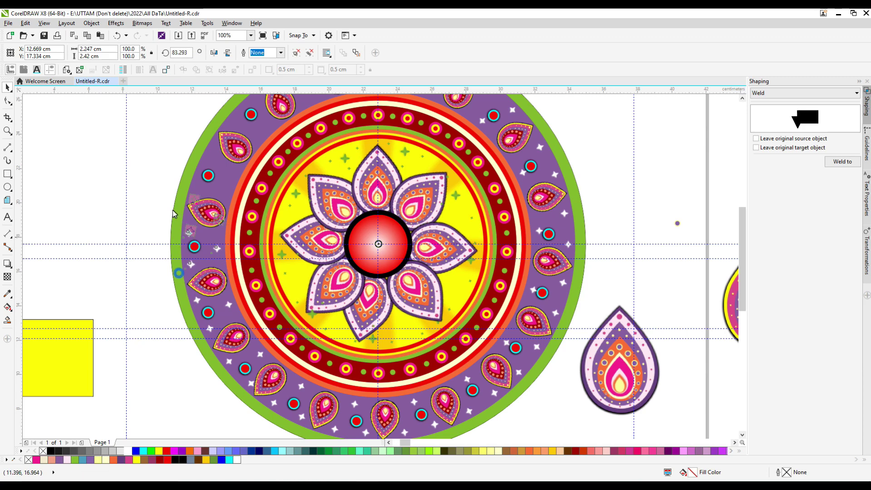
scroll(180, 198, down, 2)
scroll(177, 211, up, 2)
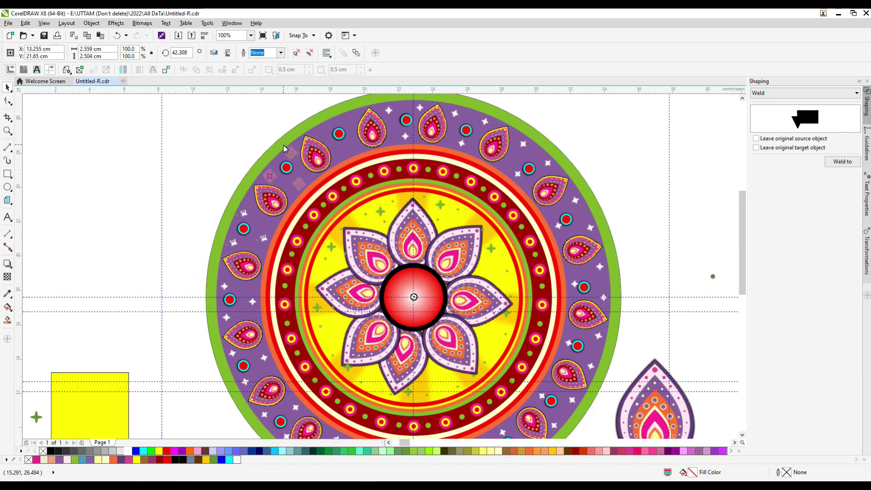
Step: Adjust the star groups on the purple ring's right side so they sit evenly around their red dots
scroll(572, 293, up, 2)
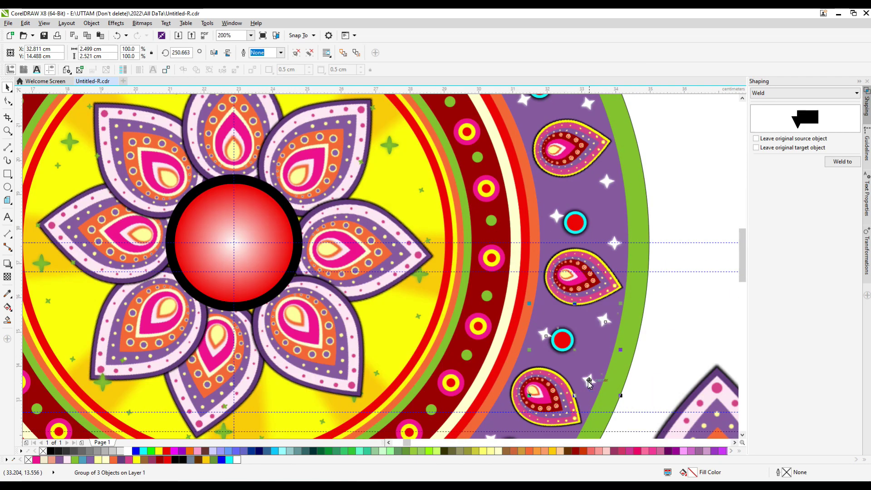
scroll(546, 252, down, 1)
scroll(547, 252, up, 1)
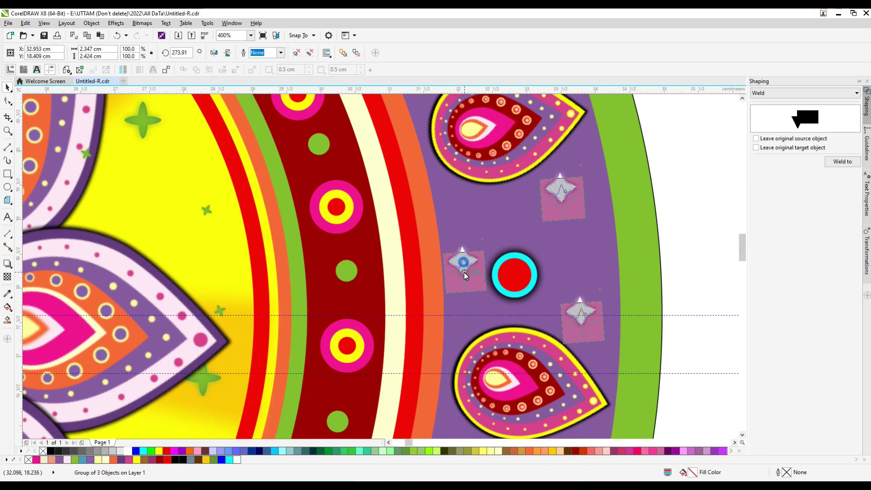
scroll(469, 260, down, 1)
scroll(449, 195, up, 2)
scroll(449, 195, down, 2)
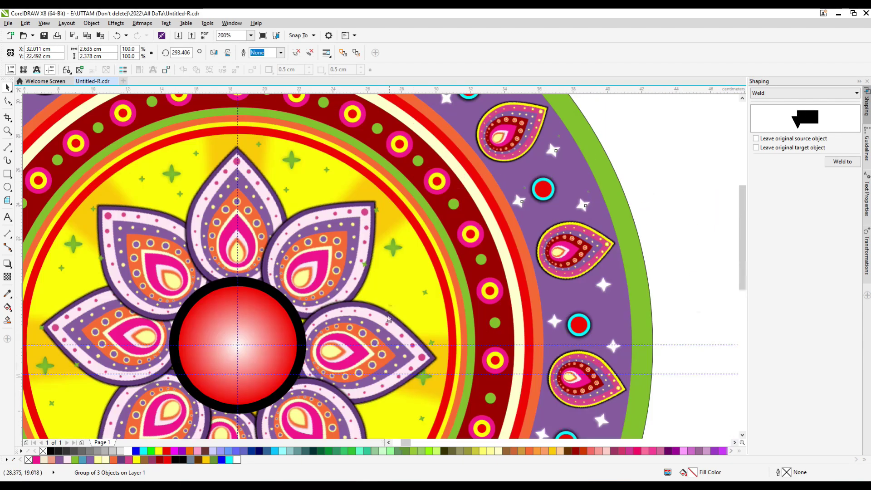
scroll(437, 311, up, 2)
scroll(542, 309, down, 2)
scroll(454, 154, up, 2)
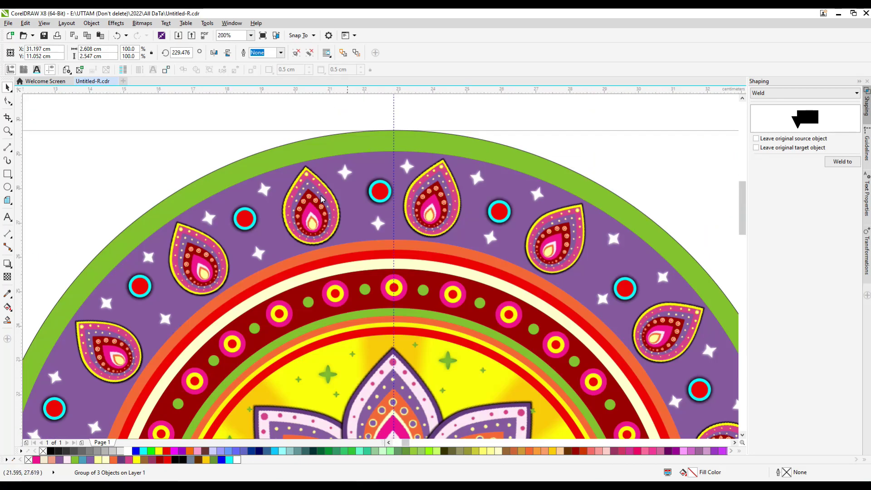
Step: Create a thin rim along the green ring's outer edge using a slightly smaller blue circle and Smart Fill
scroll(426, 145, down, 1)
click(415, 157)
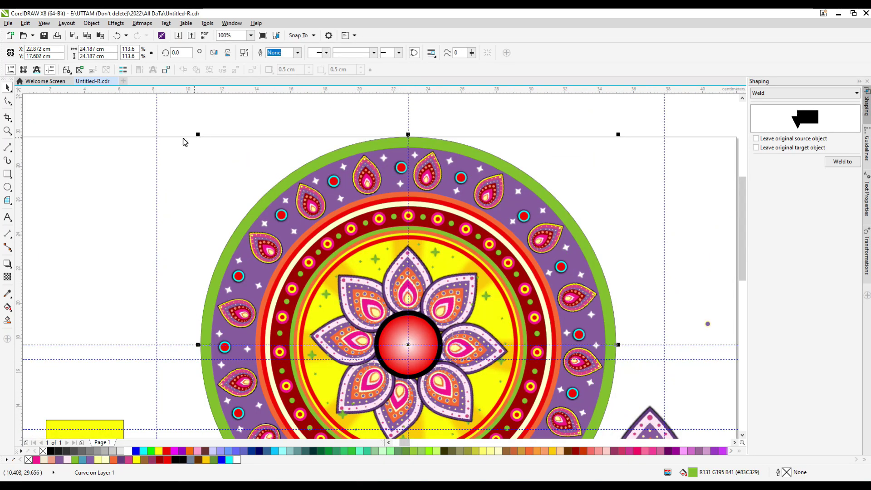
drag(203, 142, 202, 142)
click(251, 450)
click(7, 320)
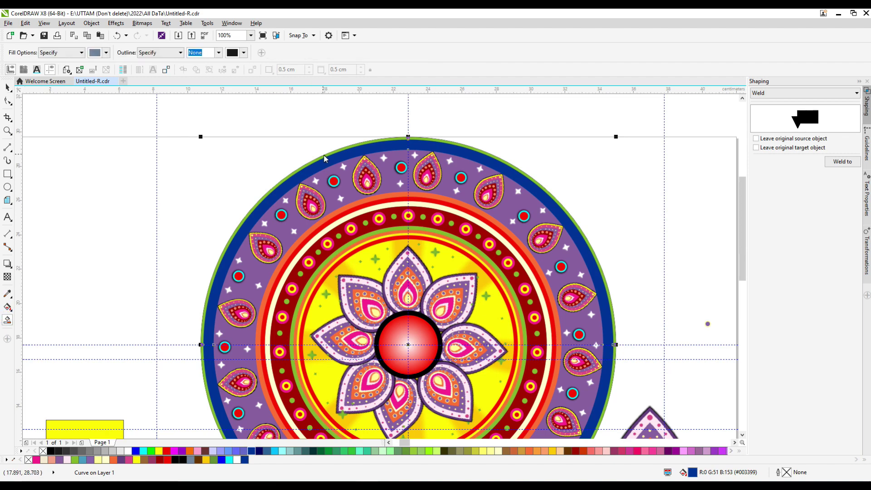
click(331, 158)
key(space)
Step: Fill the thin outer rim with dark green (#006633)
scroll(342, 168, up, 2)
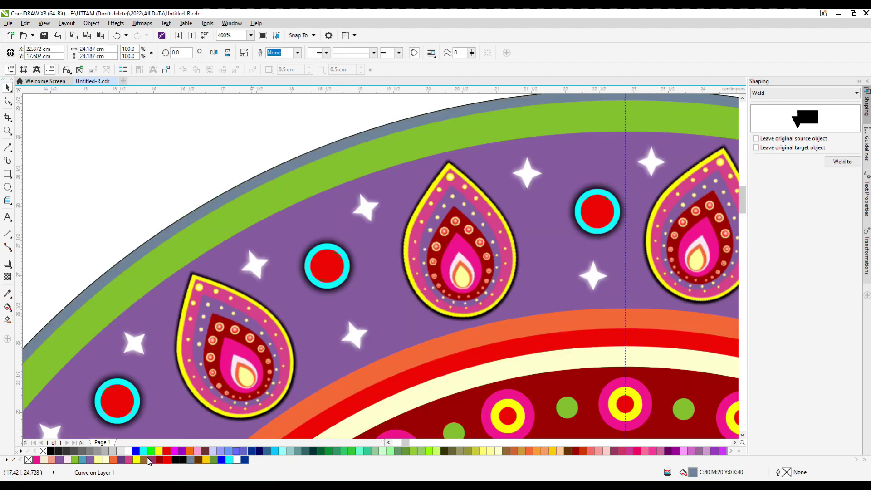
click(320, 451)
scroll(331, 188, up, 2)
Step: Remove the outline of the mandala-sized purple ellipse and fill it black
click(324, 190)
scroll(333, 187, down, 2)
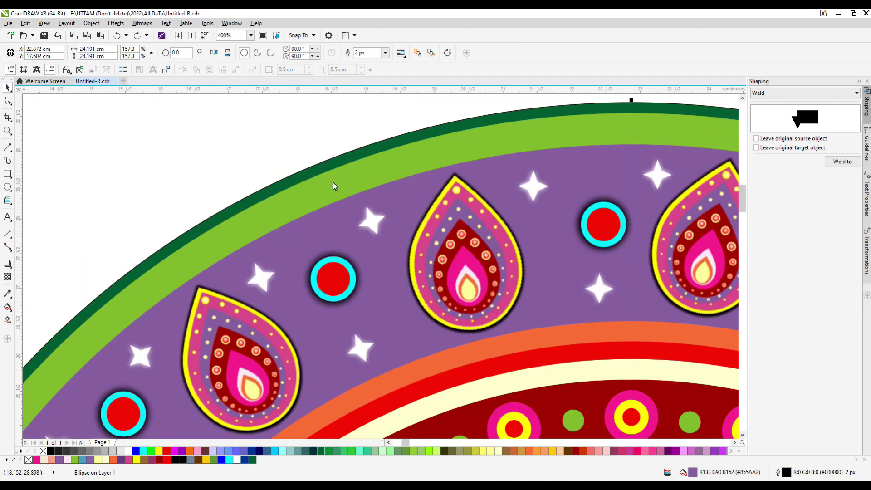
scroll(249, 149, down, 3)
drag(452, 154, 297, 179)
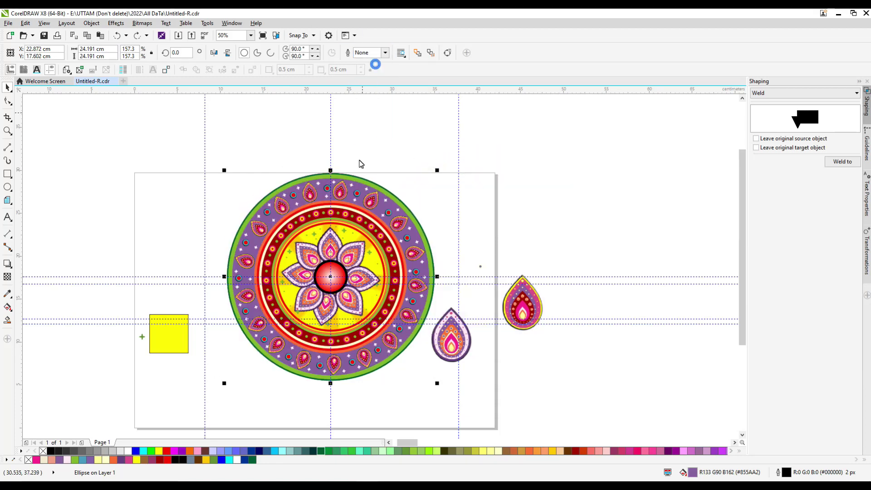
right_click(44, 450)
click(52, 450)
Step: Send the black circle behind the mandala and enlarge it about the centre to form a black border
key(Page_Down)
click(492, 312)
right_click(358, 274)
mouse_move(379, 173)
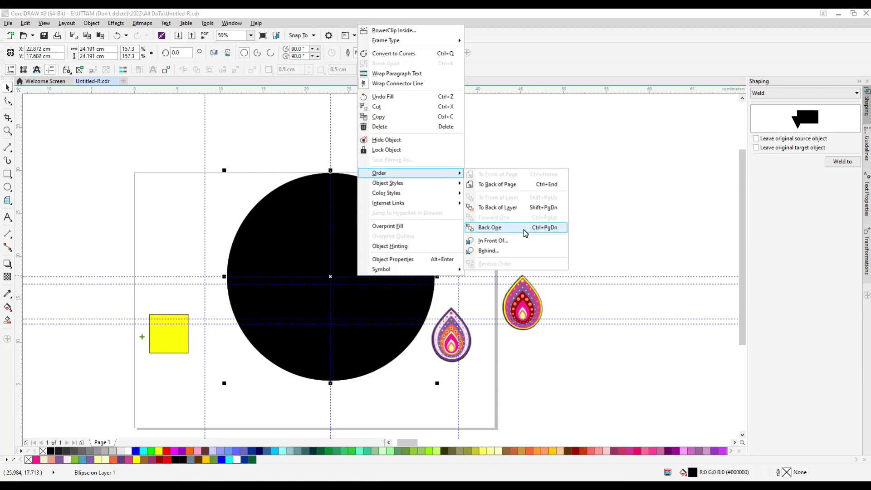
click(505, 227)
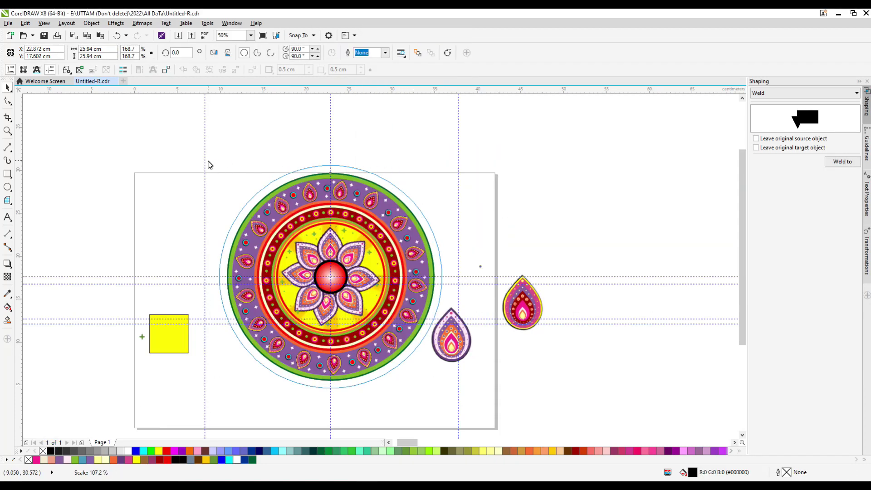
click(343, 170)
scroll(349, 175, up, 2)
scroll(363, 272, down, 2)
scroll(368, 277, up, 1)
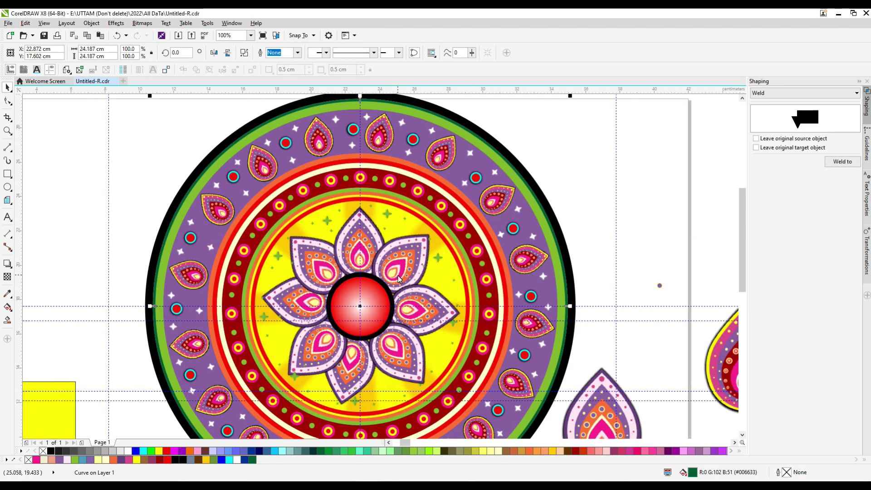
scroll(398, 278, down, 2)
scroll(544, 362, up, 2)
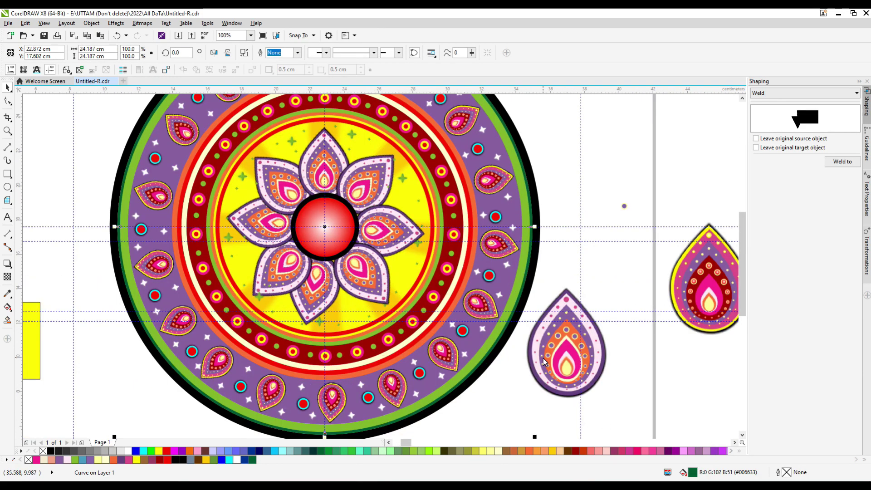
Step: Create a smaller concentric copy of the central red gradient disc, about 2.43 cm wide
click(325, 212)
drag(304, 206, 323, 254)
scroll(302, 205, up, 2)
scroll(323, 254, down, 2)
scroll(572, 355, down, 2)
scroll(583, 394, up, 2)
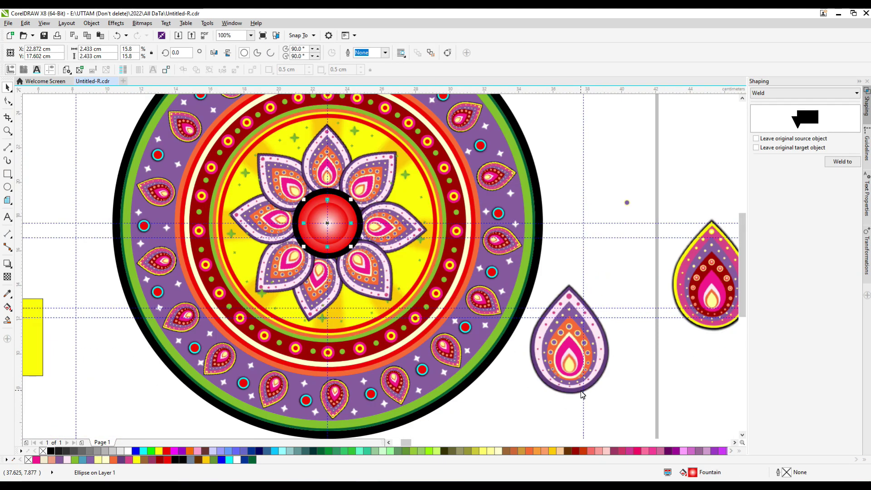
click(542, 323)
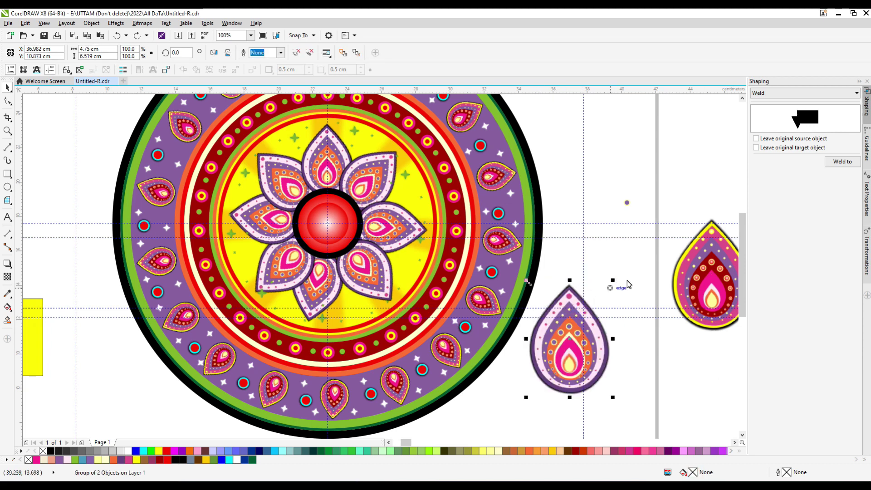
drag(669, 217, 299, 217)
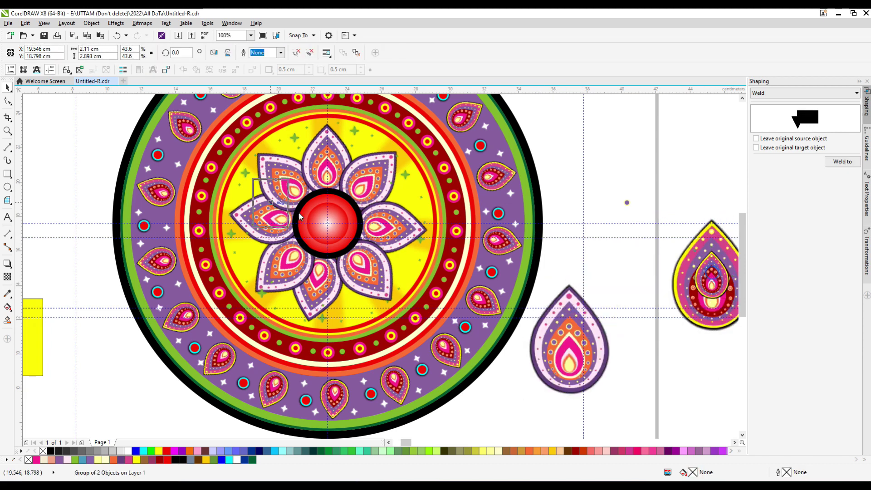
scroll(299, 217, up, 3)
scroll(331, 200, down, 3)
key(ctrl+z)
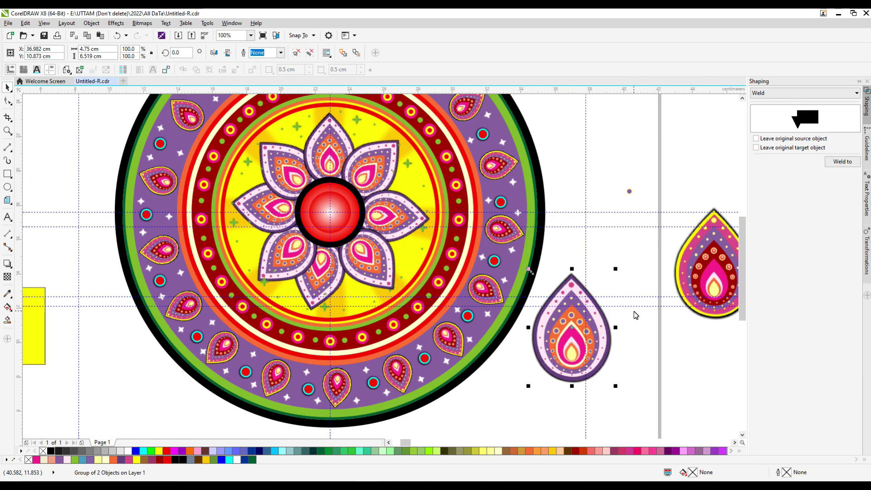
click(537, 362)
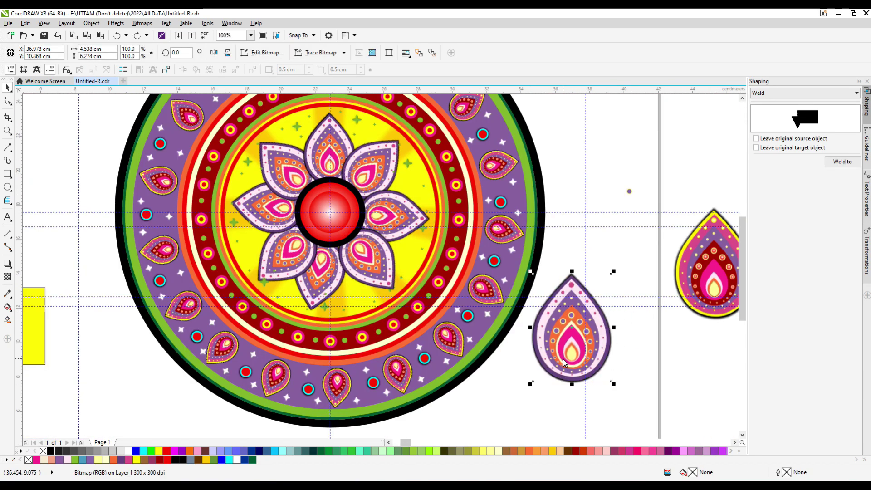
click(604, 259)
scroll(454, 245, up, 3)
scroll(458, 254, down, 3)
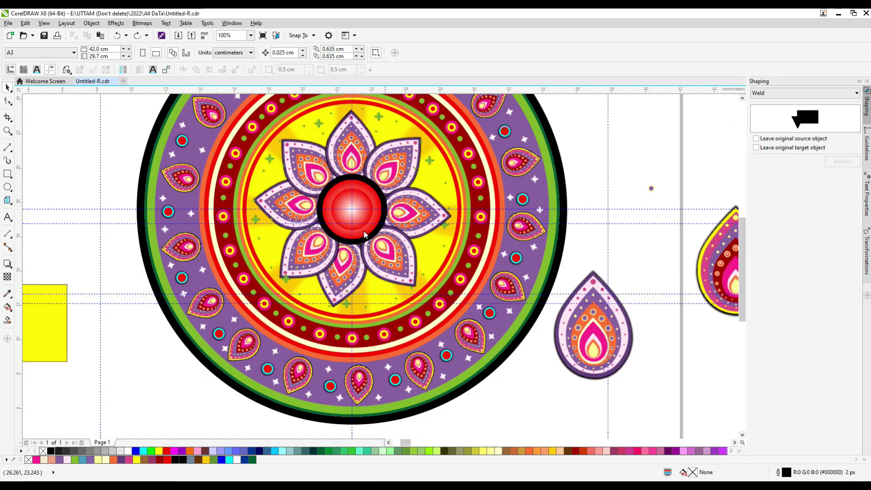
Step: Fill the 2.43 cm centre circle with chalk yellow and add concentric pink (#EF0F90) and pale pink (#FEE8F3) circles about 1.82 and 1.23 cm wide
scroll(379, 208, up, 3)
click(380, 210)
click(67, 460)
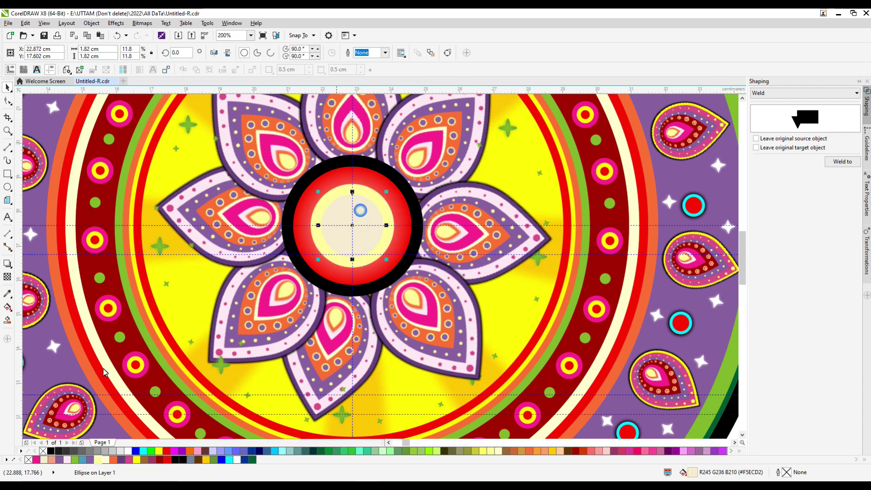
click(37, 460)
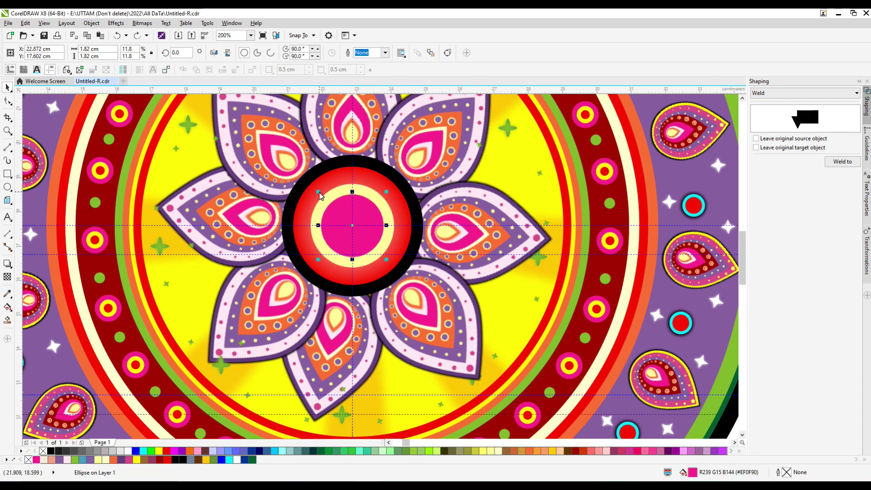
click(67, 459)
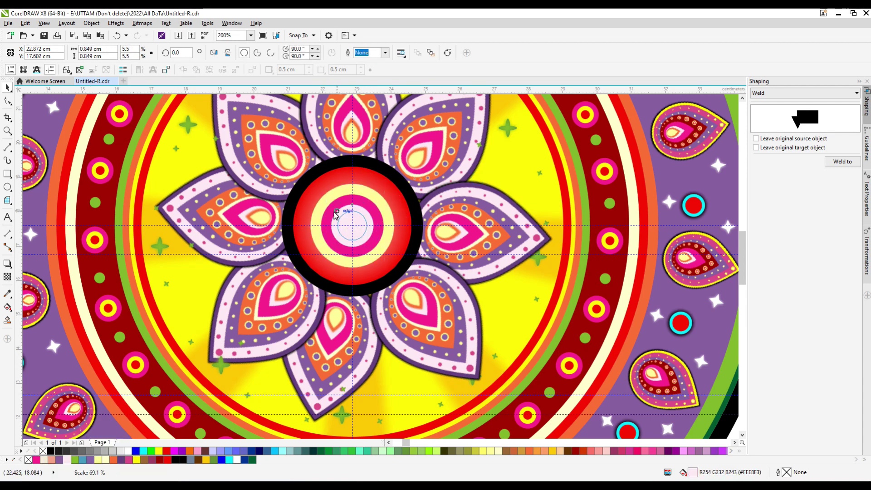
Step: Add two smaller concentric circles at the centre, orange (#FF6633) about 0.85 cm wide and chalk yellow (#FFFF99) about 0.49 cm wide
drag(331, 205, 340, 214)
click(113, 460)
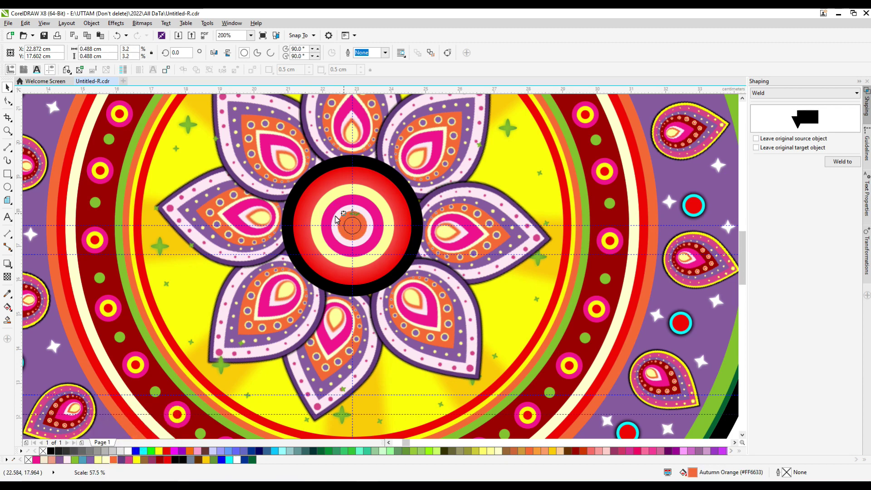
click(97, 459)
scroll(367, 185, up, 2)
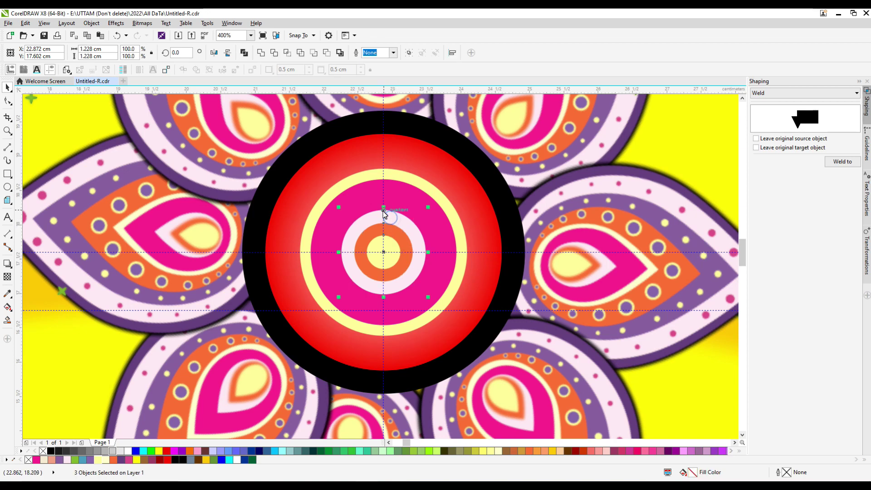
Step: Enlarge the inner circles to about 1.12, 1.62 and 2.12 cm and give the innermost circle the red radial gradient
scroll(430, 254, down, 2)
click(422, 220)
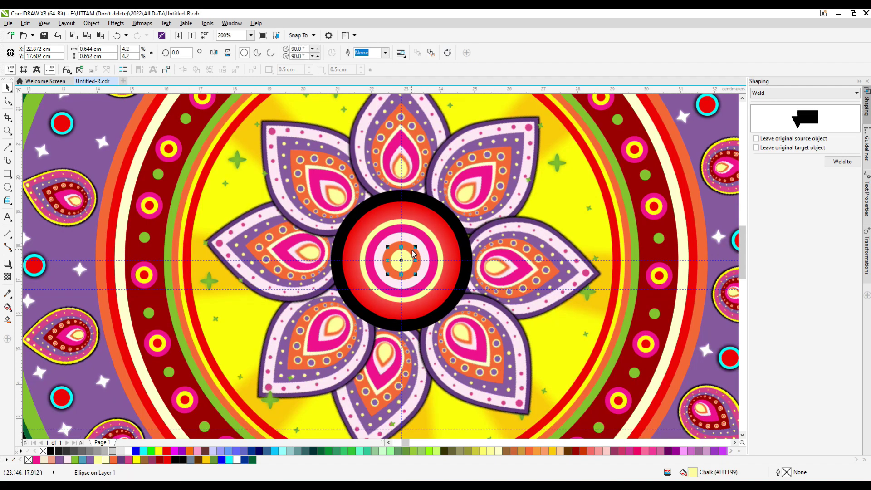
scroll(412, 254, up, 2)
drag(287, 150, 329, 232)
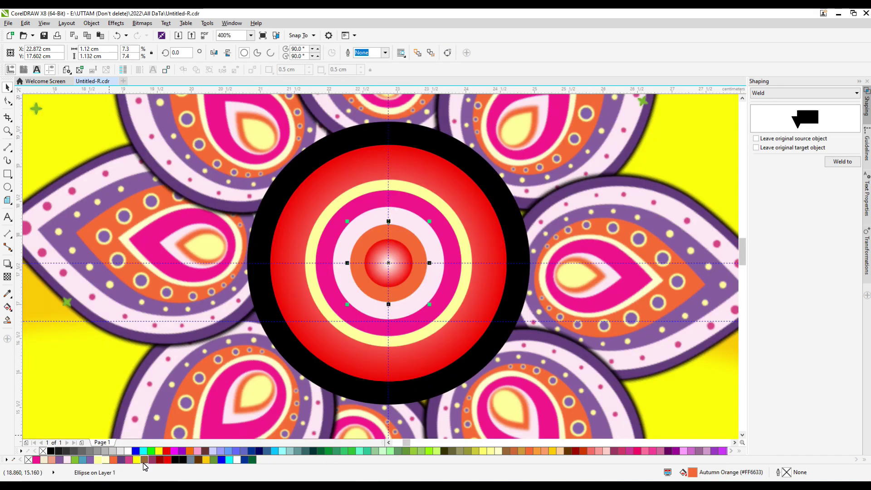
Step: Recolour the circles around the red centre, from inside out, as chalk yellow (#FFFF99), orange (#FF6633), pale pink (#FEE8F3) and chalk yellow
click(101, 459)
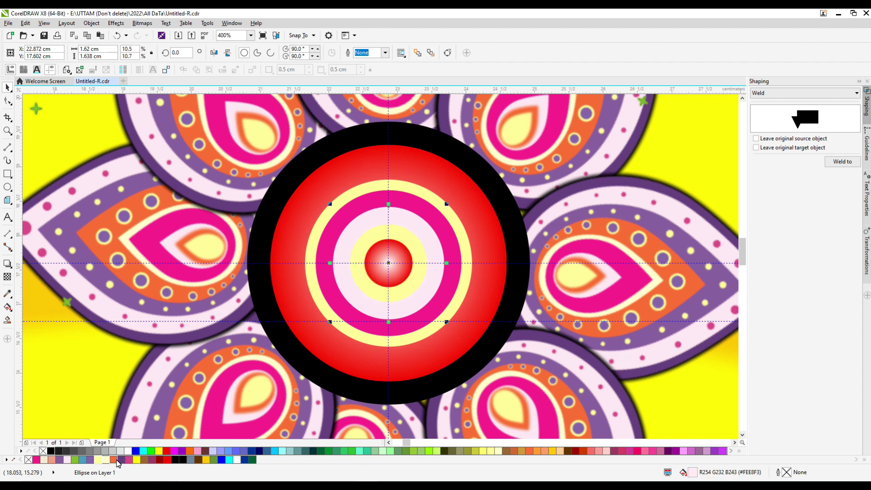
click(114, 459)
click(352, 204)
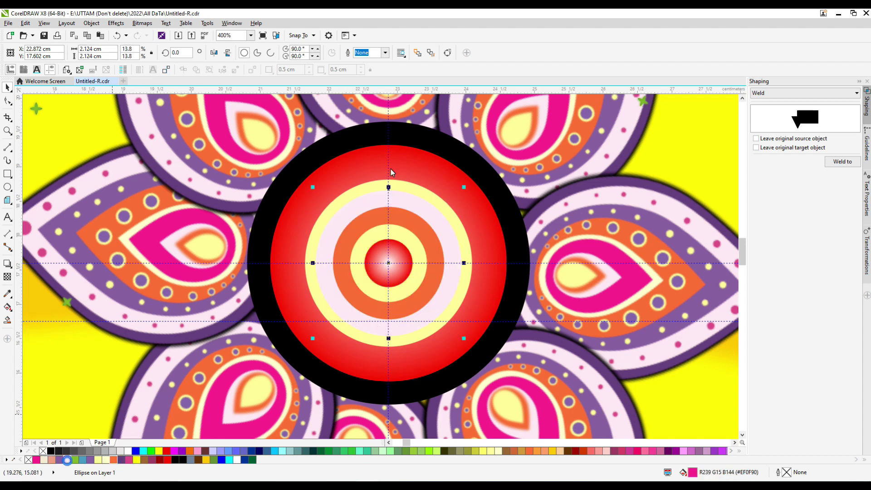
click(35, 460)
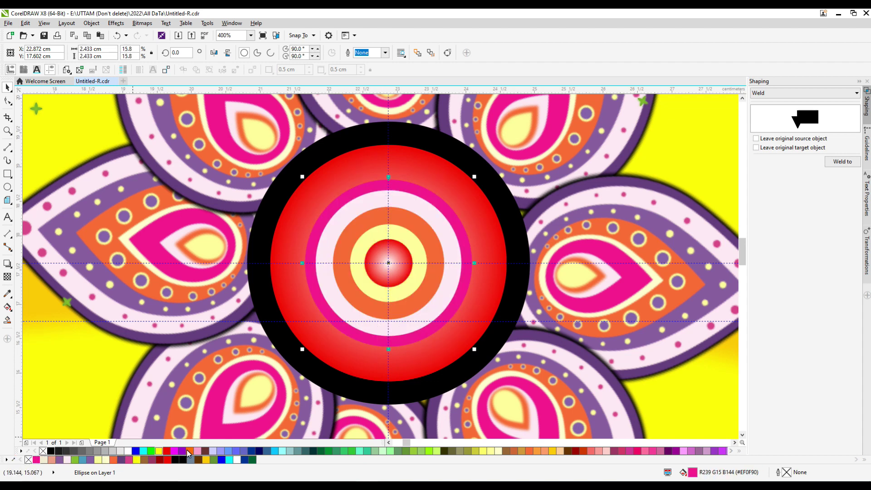
click(98, 460)
scroll(416, 237, down, 1)
scroll(507, 221, up, 1)
Step: Convert the small red gradient circle at the centre to a bitmap and soften it with Gaussian Blur
click(369, 275)
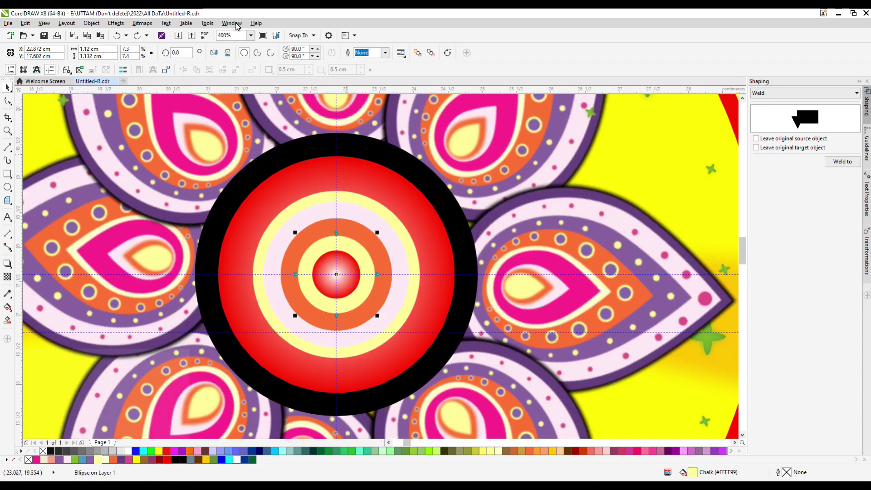
click(142, 23)
click(159, 32)
click(445, 291)
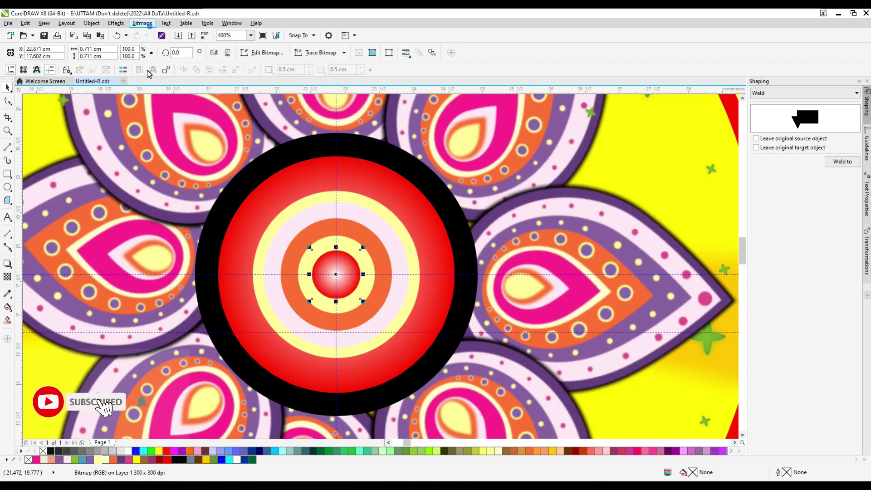
click(149, 23)
click(254, 256)
drag(340, 214, 476, 214)
drag(519, 245, 509, 245)
click(605, 274)
Step: Convert the inner chalk yellow circle to a bitmap and apply a Gaussian Blur of 4.0 pixels
click(342, 240)
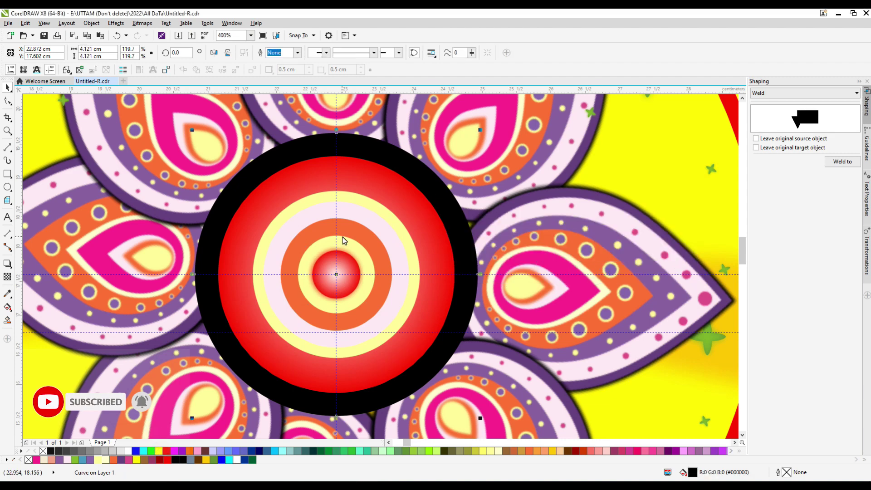
click(342, 240)
click(142, 23)
click(404, 295)
click(142, 22)
click(254, 254)
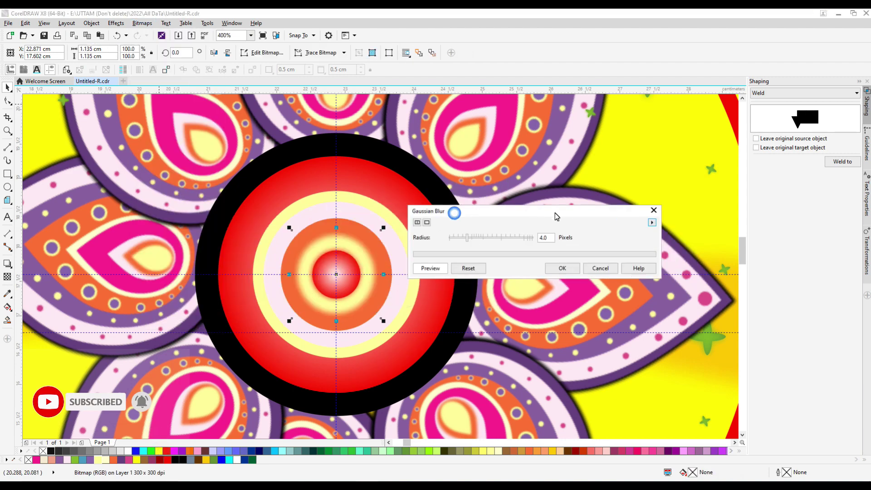
click(561, 268)
Step: Convert the orange centre circle to a bitmap and soften its edge with Gaussian Blur
click(360, 213)
click(142, 22)
click(142, 23)
click(141, 22)
click(185, 223)
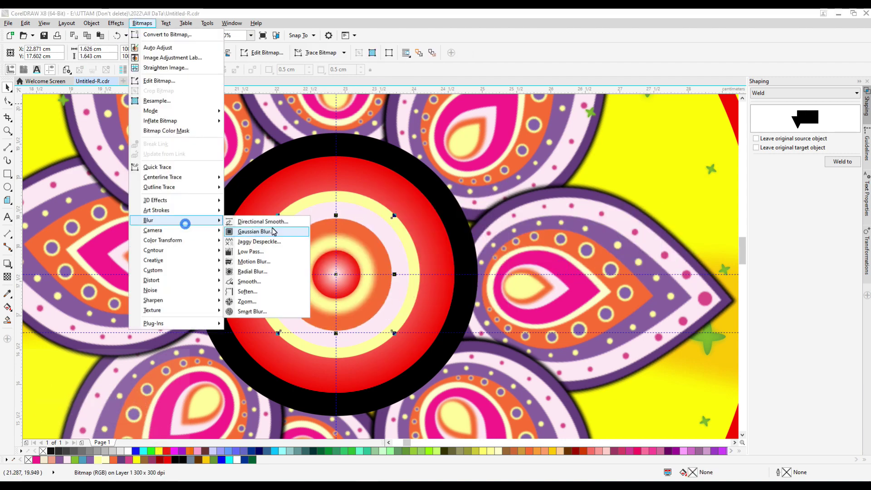
click(372, 233)
Step: Convert the pale pink centre circle to a bitmap and apply Gaussian Blur to it
click(372, 233)
click(142, 23)
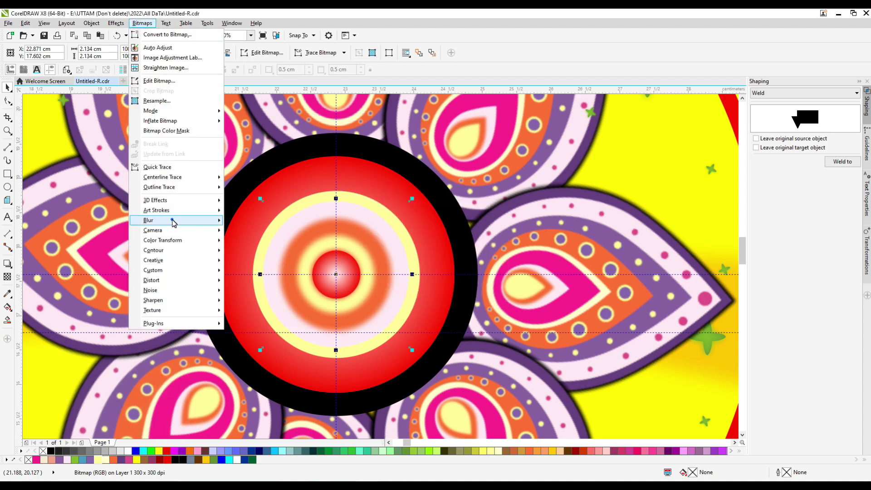
click(245, 221)
drag(393, 240, 373, 241)
click(462, 271)
Step: Convert the outer chalk yellow circle of the centre to a bitmap and blur it with Gaussian Blur
click(408, 245)
click(142, 22)
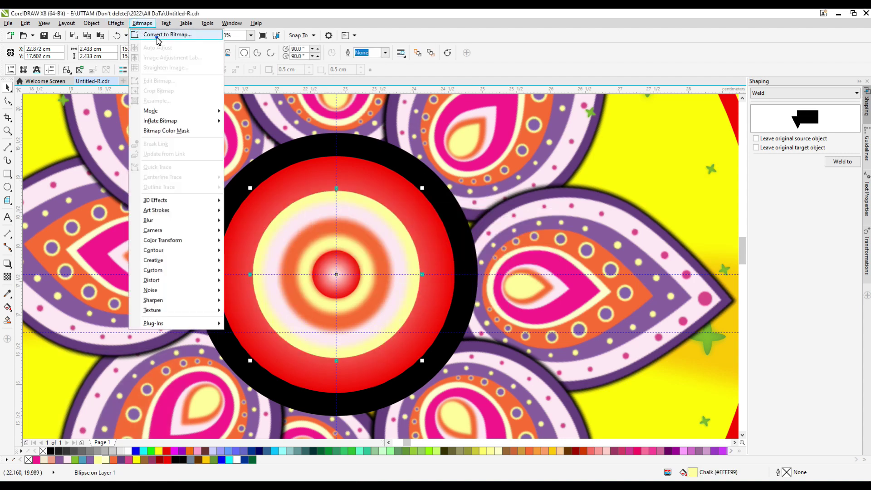
click(142, 23)
click(142, 23)
click(142, 23)
Step: Convert the large red gradient disc behind the rings to a bitmap and apply Gaussian Blur
click(404, 169)
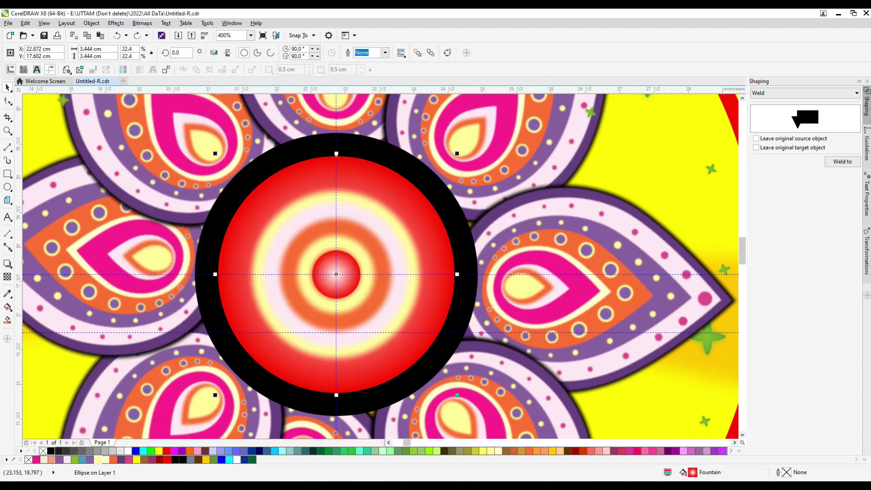
click(142, 23)
click(142, 22)
click(142, 22)
click(245, 221)
click(463, 270)
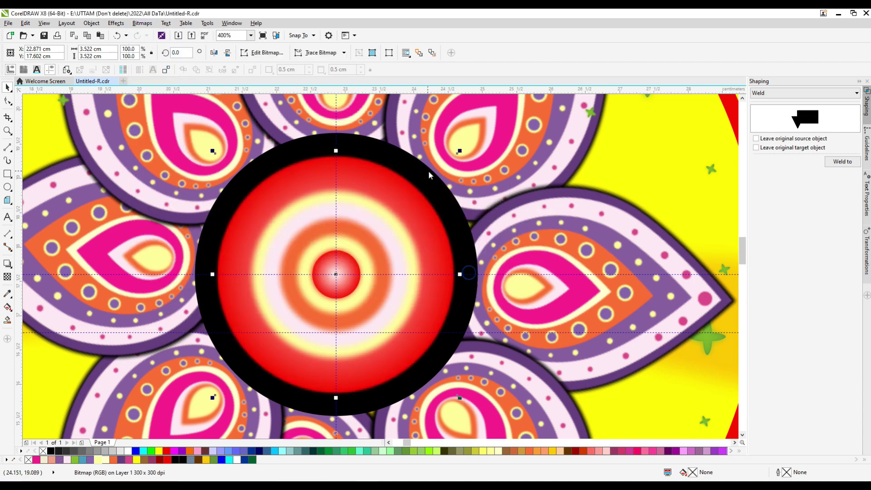
Step: Convert the black ring around the red centre disc to a bitmap and blur it into a soft shadow over the petals
click(428, 170)
click(142, 22)
click(155, 34)
click(414, 295)
click(142, 23)
key(Escape)
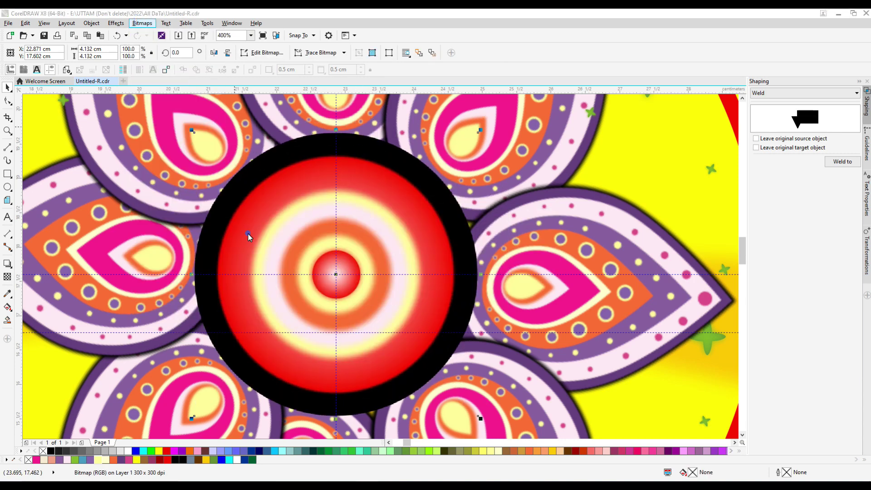
click(142, 23)
click(245, 221)
click(461, 271)
key(F4)
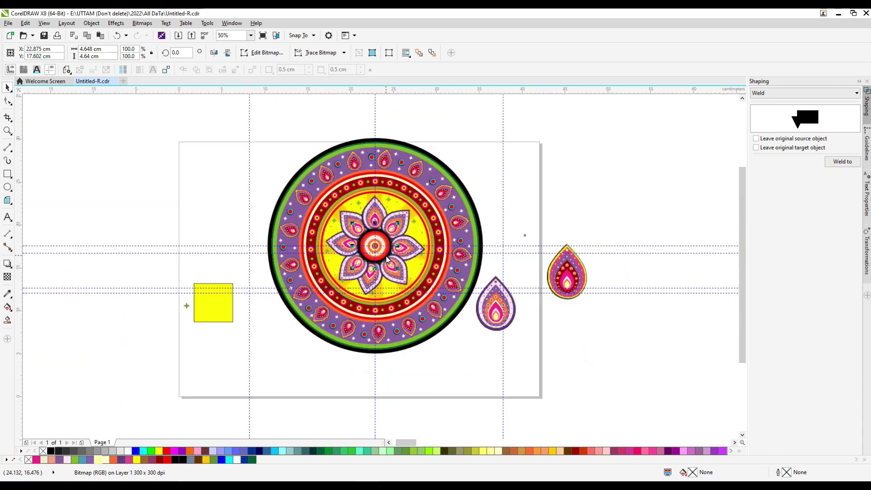
Step: Convert the dark green outer rim to a bitmap and apply a Gaussian Blur of 14.0 pixels
key(Delete)
click(426, 153)
scroll(426, 153, up, 2)
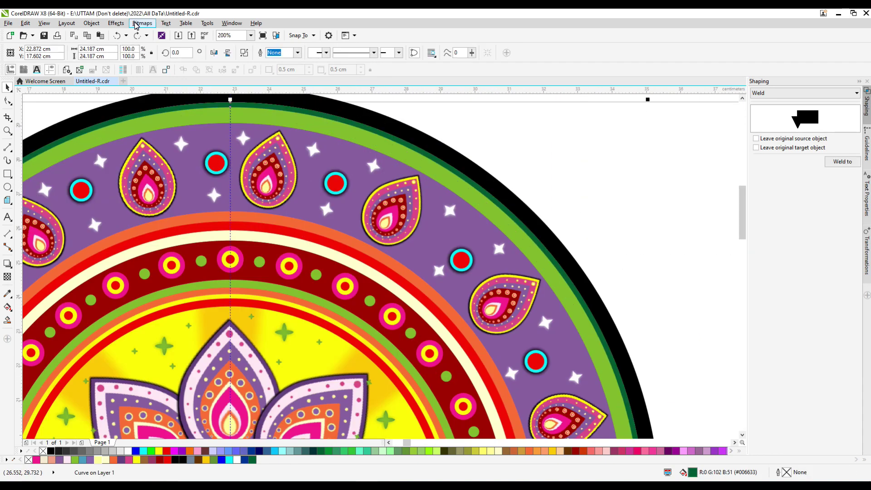
click(142, 23)
click(154, 33)
click(416, 299)
click(142, 23)
click(245, 221)
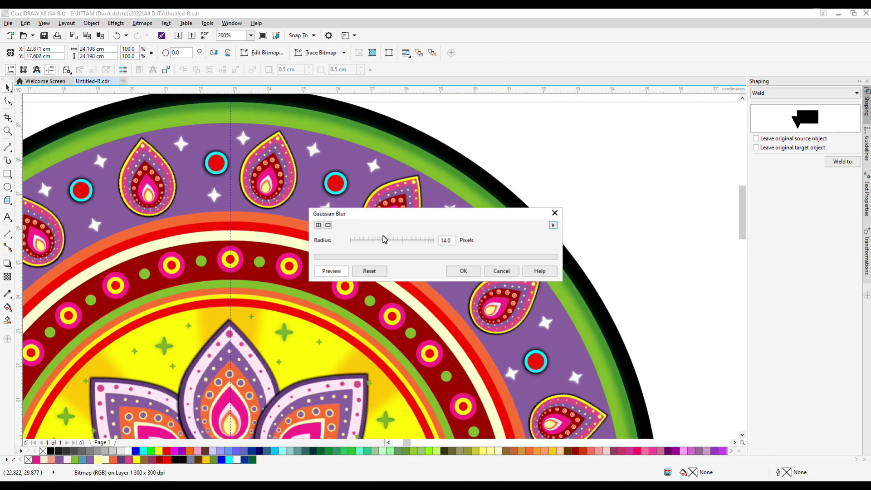
click(463, 271)
Step: Convert the black outer border circle to a bitmap and apply a Gaussian Blur of 34.0 pixels
scroll(567, 169, down, 1)
click(367, 163)
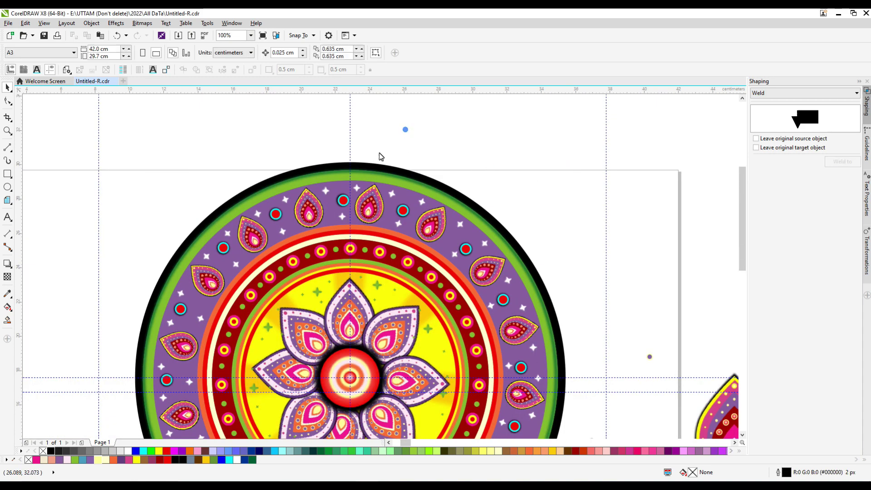
scroll(365, 169, down, 1)
click(142, 23)
click(154, 33)
click(416, 299)
click(142, 23)
mouse_move(146, 220)
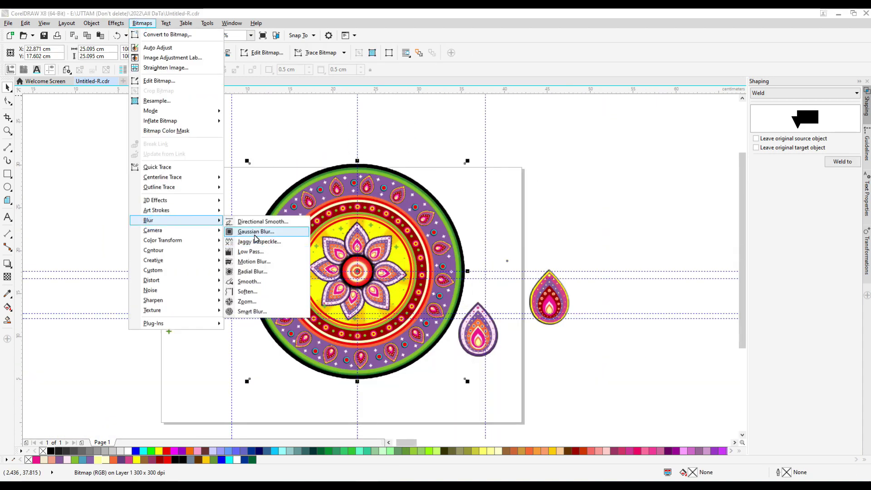
click(245, 221)
drag(382, 239, 405, 240)
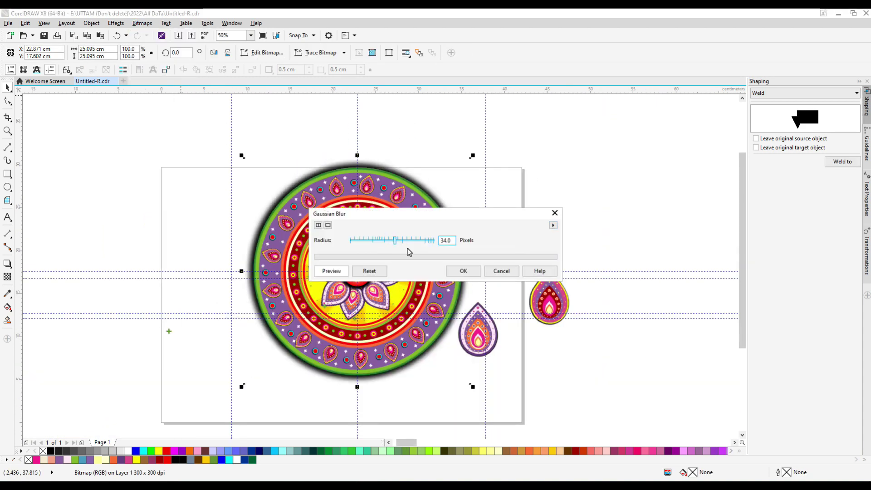
click(462, 271)
Step: Move the spare large teardrops and green star off the page away from the mandala, and group all the mandala's objects
scroll(343, 302, up, 1)
scroll(343, 303, down, 1)
drag(449, 387, 526, 249)
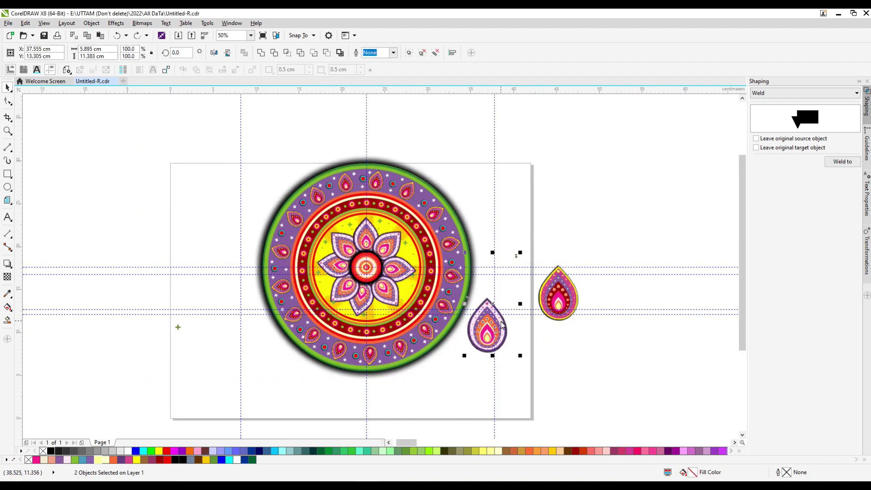
click(588, 249)
drag(557, 303, 660, 372)
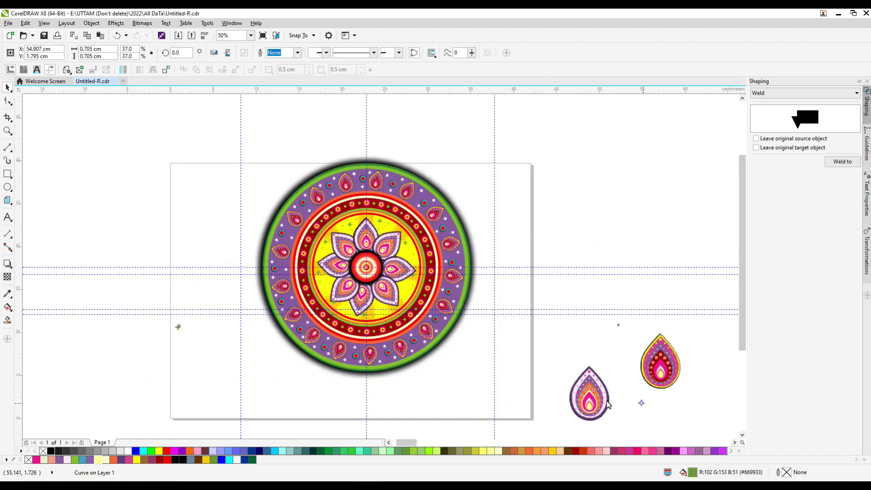
click(281, 204)
scroll(370, 287, up, 1)
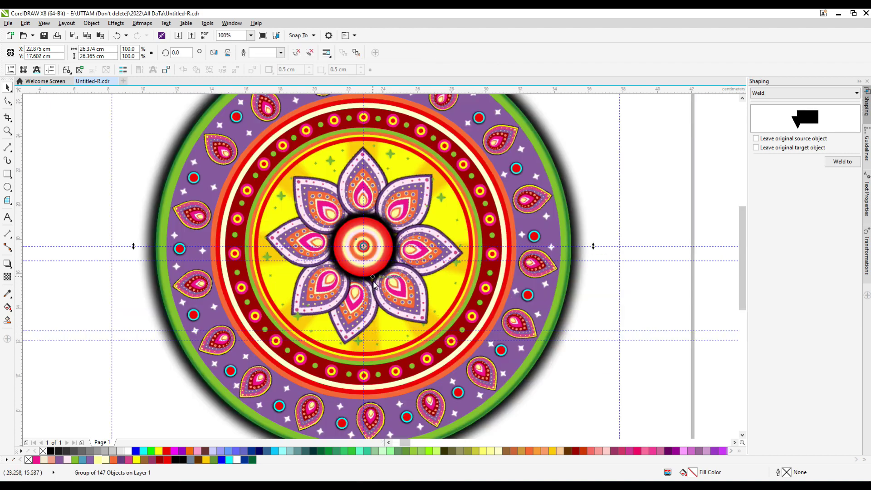
Step: Ungroup the whole mandala into separate objects
click(671, 206)
scroll(437, 264, down, 1)
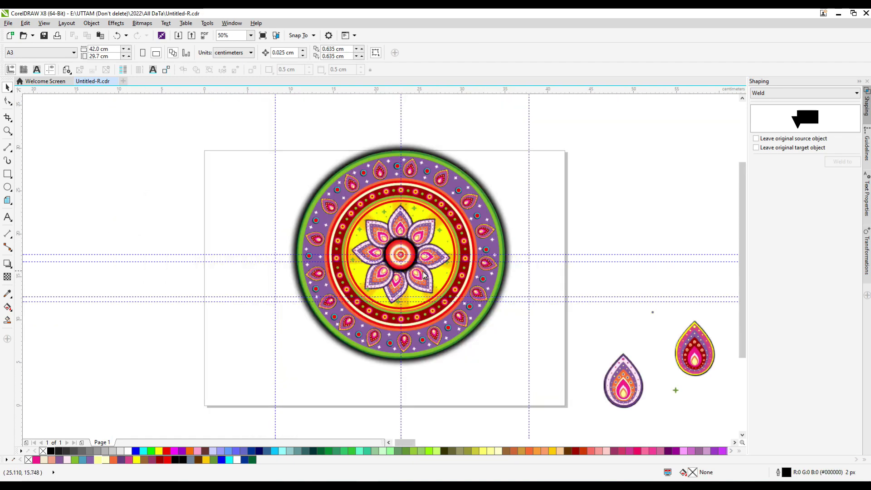
scroll(450, 252, up, 1)
click(416, 250)
click(417, 251)
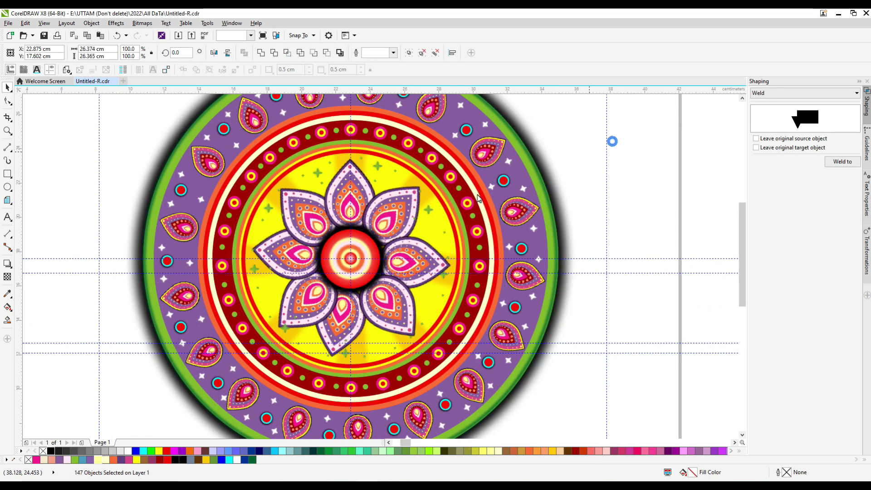
scroll(612, 141, up, 1)
scroll(608, 185, down, 2)
scroll(397, 189, up, 1)
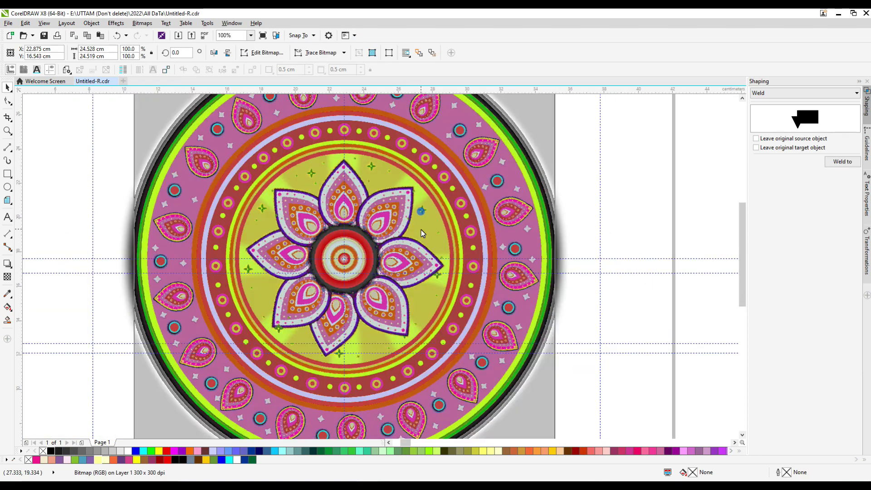
drag(633, 145, 115, 395)
click(424, 227)
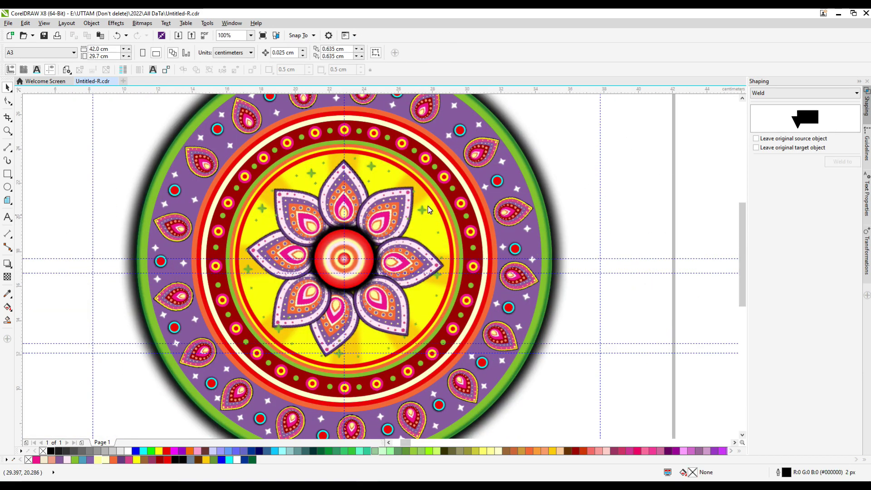
Step: Examine the green stars scattered around the right-hand petals on the yellow disc
scroll(431, 238, up, 2)
scroll(431, 239, down, 2)
scroll(480, 327, up, 1)
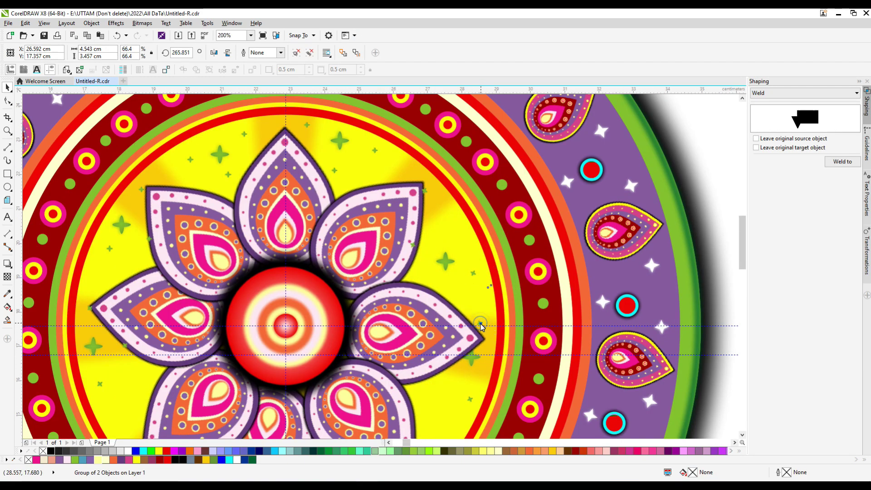
scroll(481, 326, down, 1)
click(454, 324)
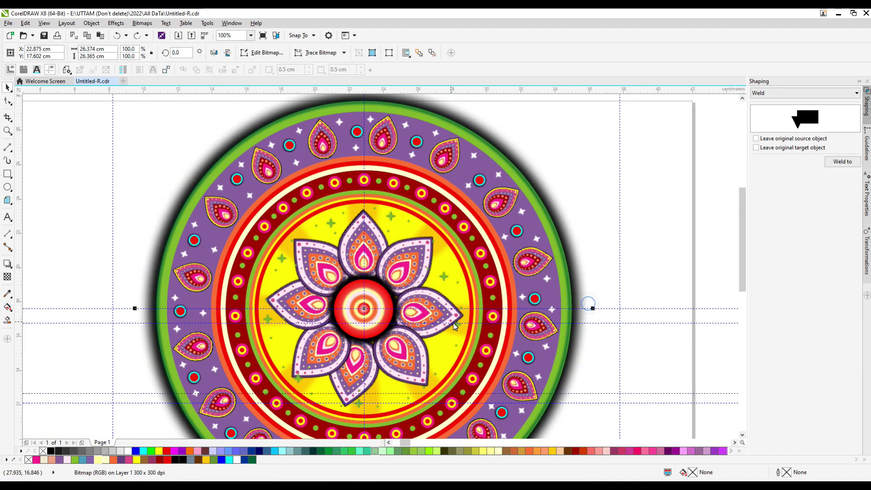
click(454, 324)
scroll(458, 334, up, 2)
scroll(421, 292, down, 2)
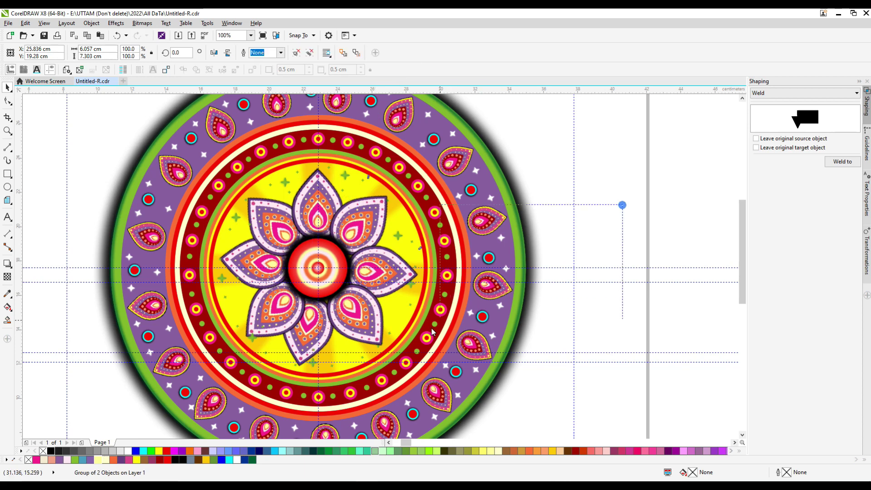
Step: Move the green stars near the right petal into the yellow gap between the right and lower-right petals
drag(622, 204, 390, 318)
scroll(420, 278, up, 1)
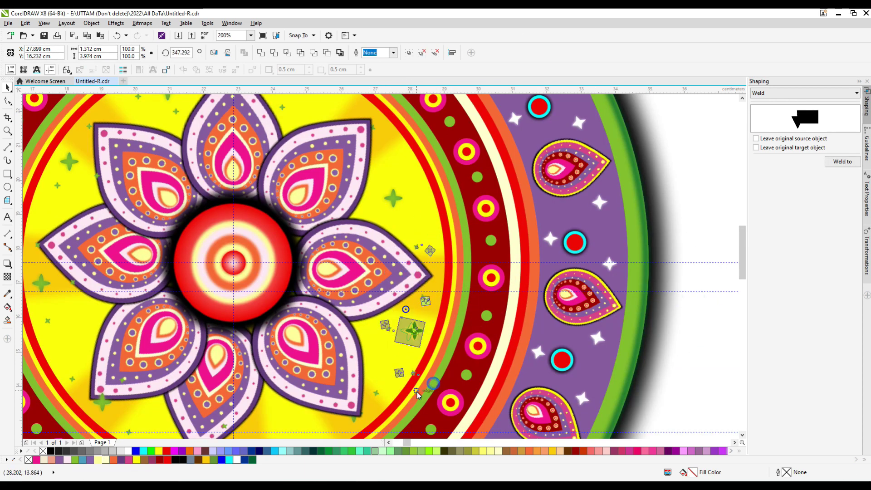
click(372, 336)
click(420, 261)
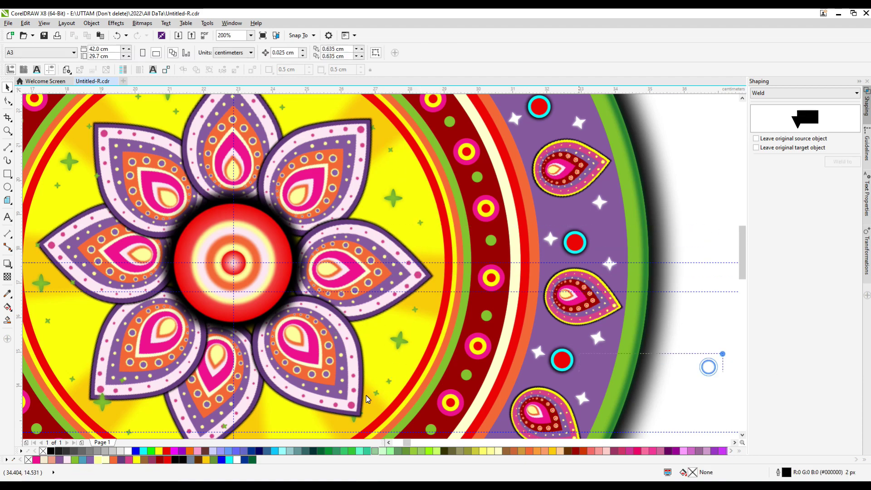
Step: Duplicate the star cluster beside the lower-right petal onto the empty area right of the mandala and rearrange its small stars
scroll(507, 330, down, 3)
click(507, 331)
scroll(534, 289, up, 2)
click(320, 342)
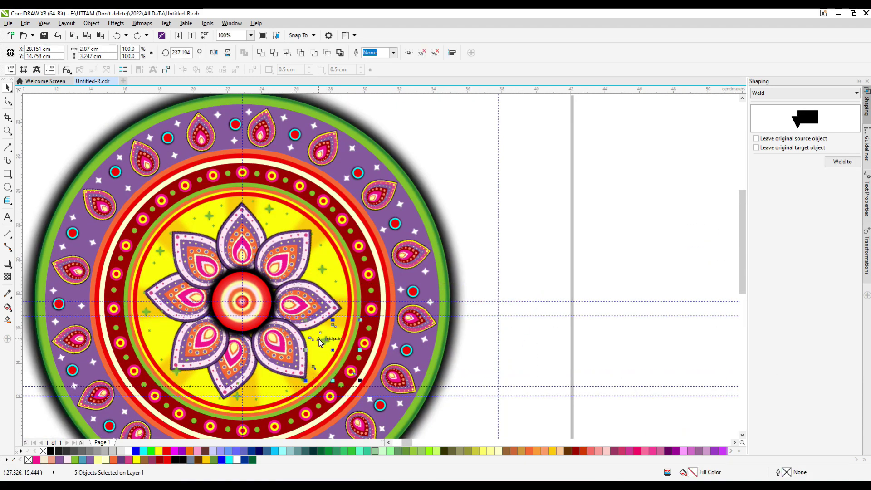
click(534, 323)
scroll(521, 337, up, 2)
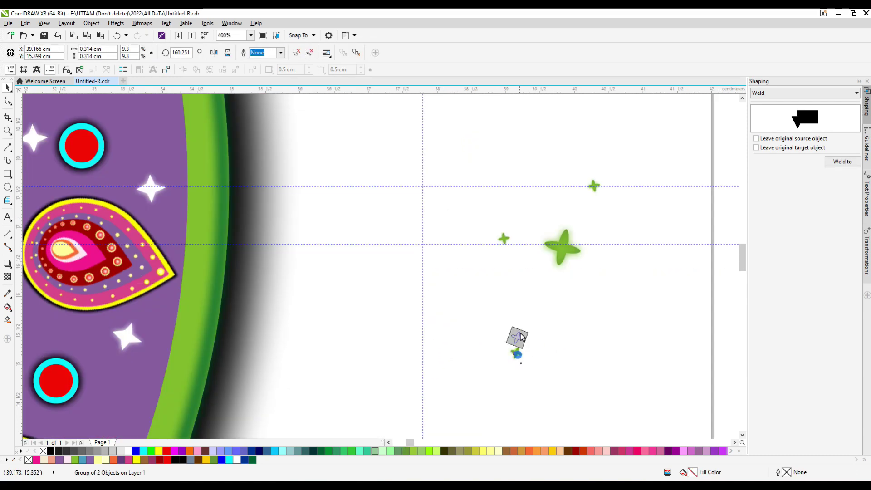
shift+click(502, 239)
shift+click(520, 332)
Step: Group the four copied stars and place the cluster between the bottom and lower-right petals, replacing the single star there
scroll(503, 324, down, 2)
drag(504, 325, 313, 286)
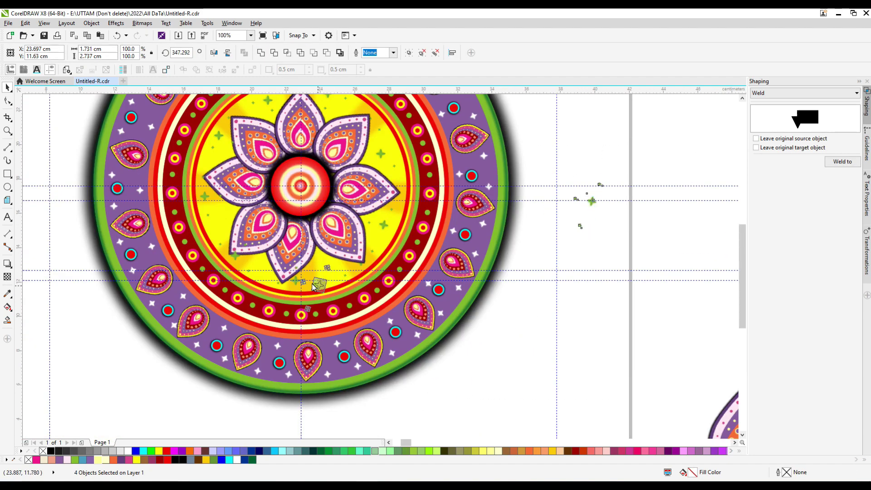
key(ctrl+g)
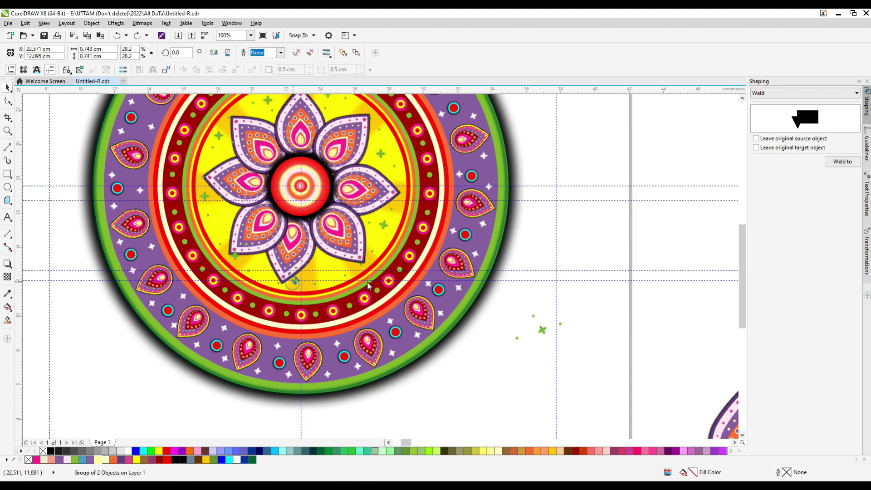
click(501, 293)
click(560, 323)
drag(564, 324, 347, 277)
scroll(347, 277, up, 1)
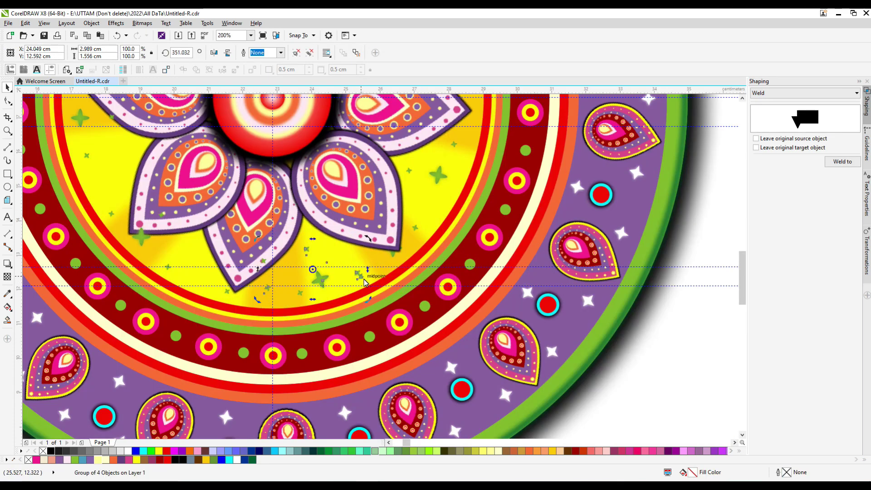
key(ctrl+u)
scroll(410, 290, down, 1)
scroll(451, 304, down, 3)
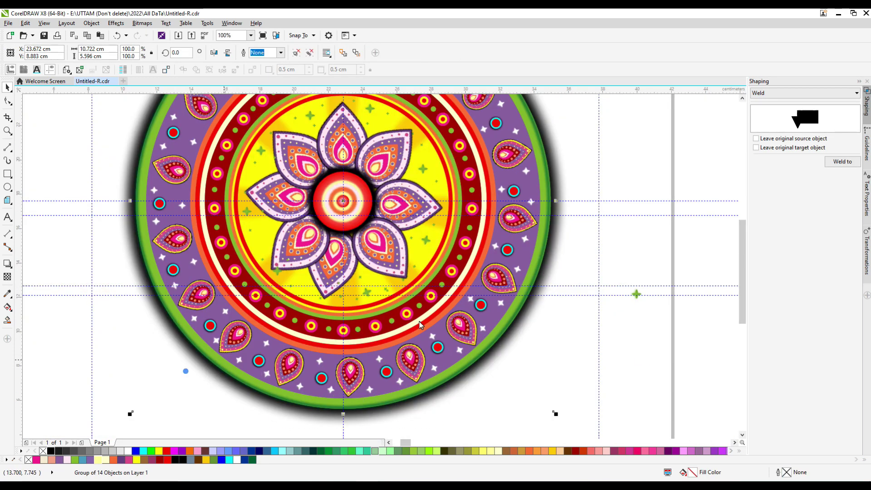
Step: Replace the star by the lower-left petal with a rotated cluster copy scaled to 85.1%, placed between the lower-left and bottom petals
scroll(368, 369, up, 1)
click(313, 365)
scroll(368, 332, up, 2)
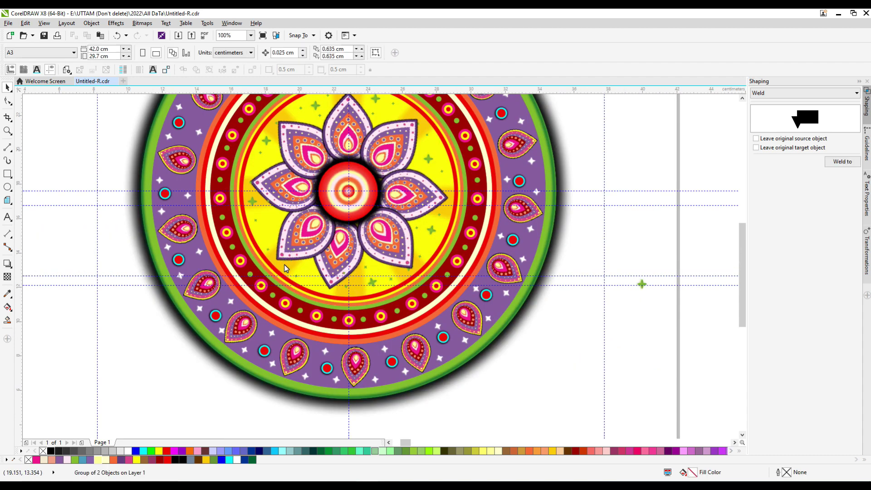
click(371, 283)
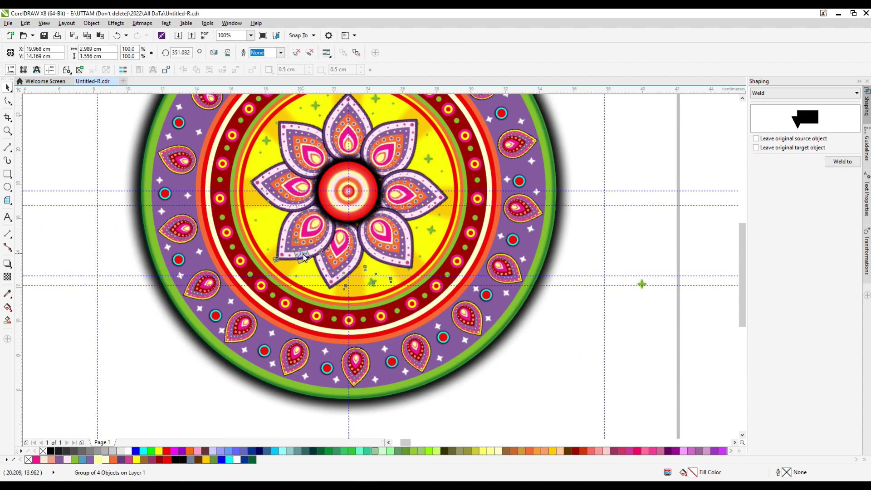
scroll(302, 257, up, 4)
click(289, 320)
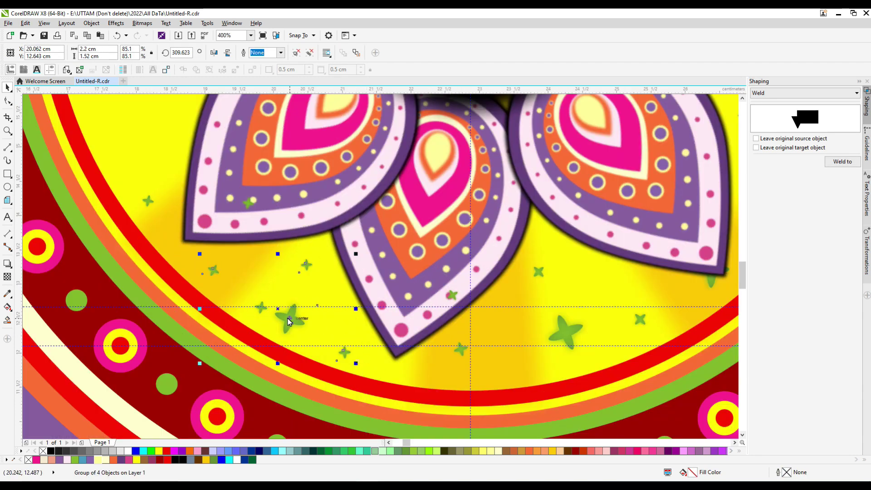
click(266, 310)
scroll(324, 311, down, 2)
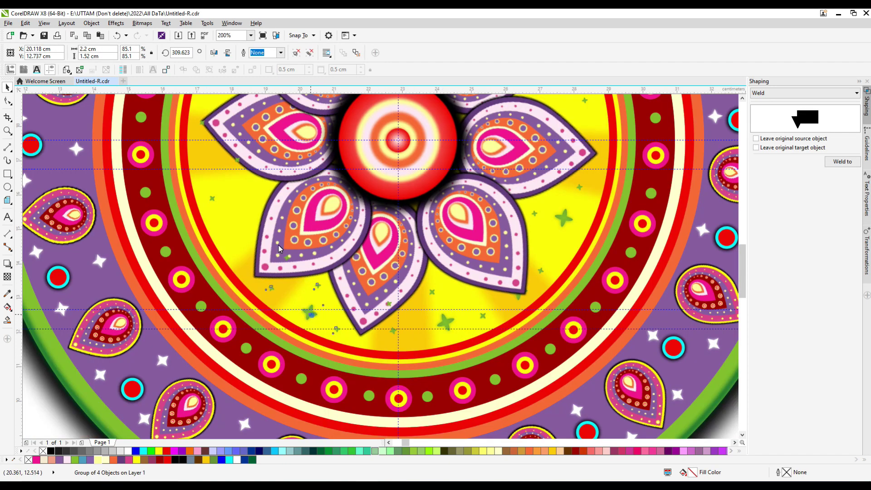
Step: Replace the star near the left petal with a cluster copy rotated to 266.8 degrees between the left and lower-left petals
click(225, 201)
key(Escape)
scroll(225, 195, up, 1)
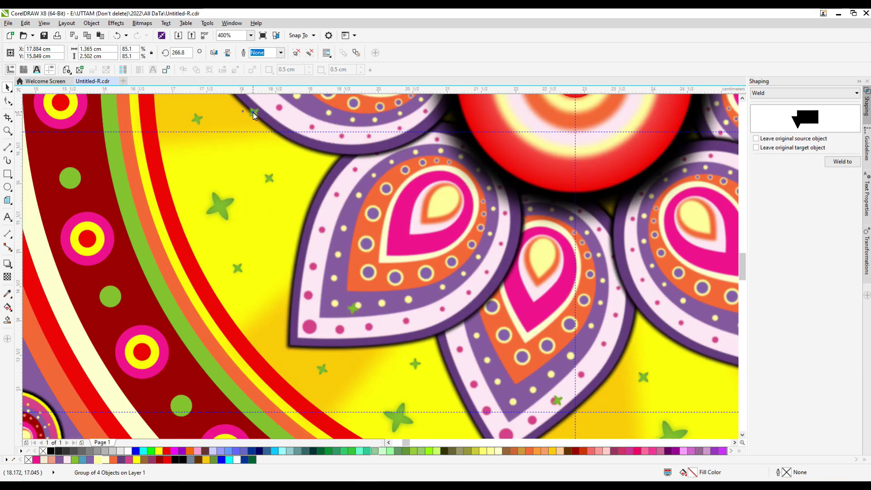
Step: Replace the upper-left gap's star with a cluster copy rotated to about 240.8 degrees between the left and upper-left petals
scroll(225, 191, down, 3)
scroll(225, 191, up, 1)
click(243, 171)
key(Escape)
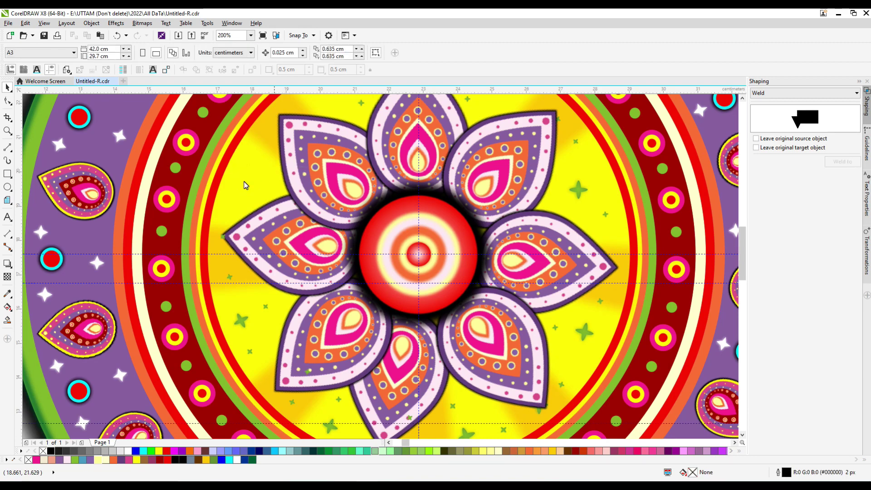
click(242, 331)
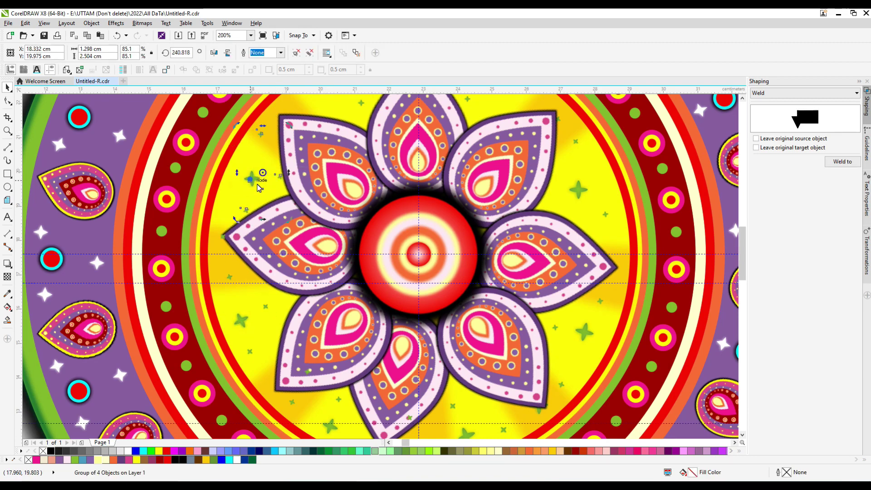
scroll(268, 253, up, 2)
scroll(326, 149, down, 4)
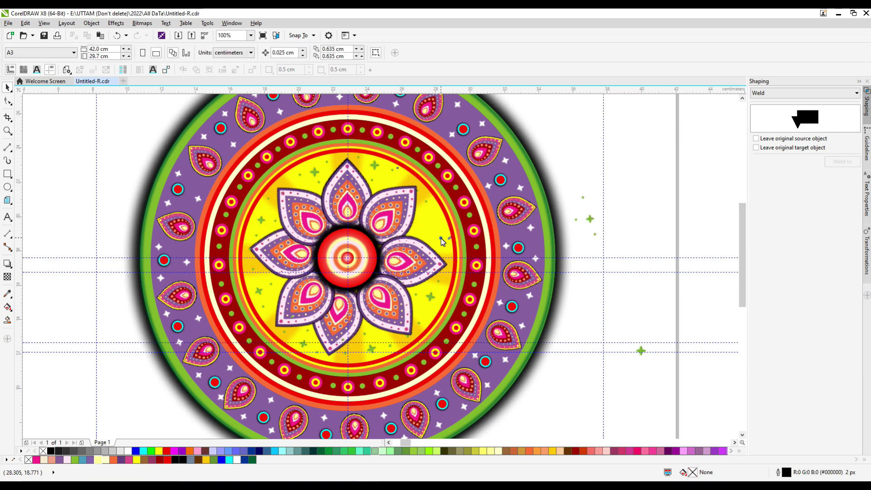
Step: Clear the leftover stars from the upper-right gap and place a cluster copy rotated to about 306.4 degrees there
click(440, 216)
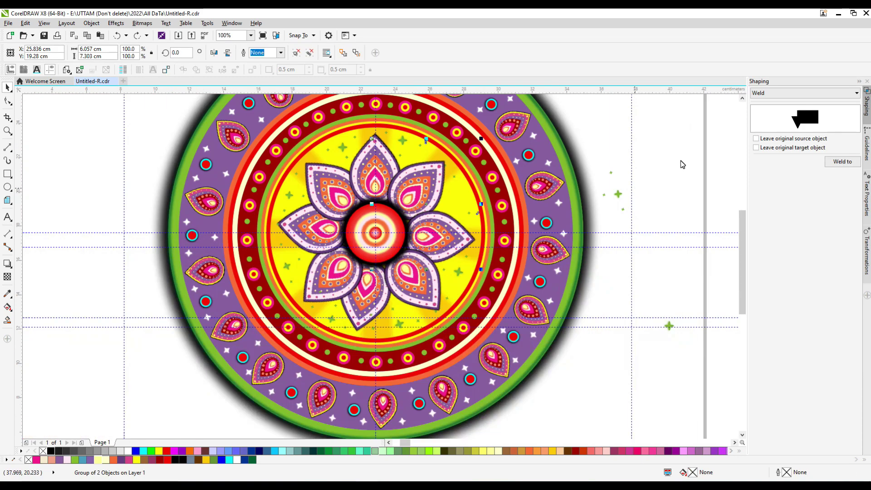
key(ctrl+z)
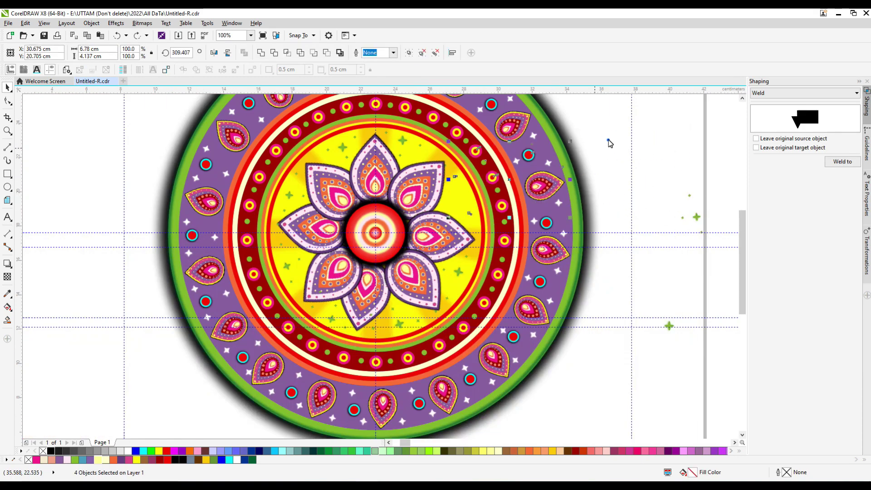
click(511, 196)
key(ctrl+z)
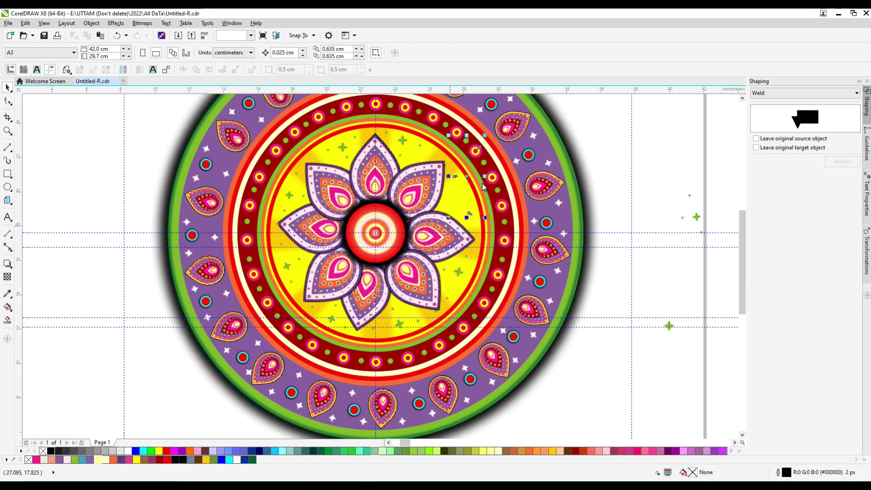
scroll(453, 202, up, 4)
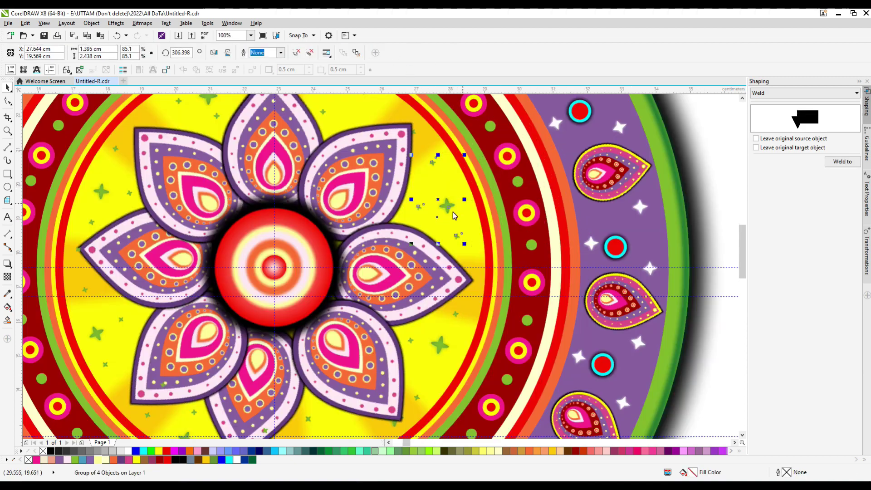
Step: Move the spare large teardrops far off the page, away from the mandala
scroll(521, 206, down, 6)
click(585, 210)
scroll(487, 244, up, 3)
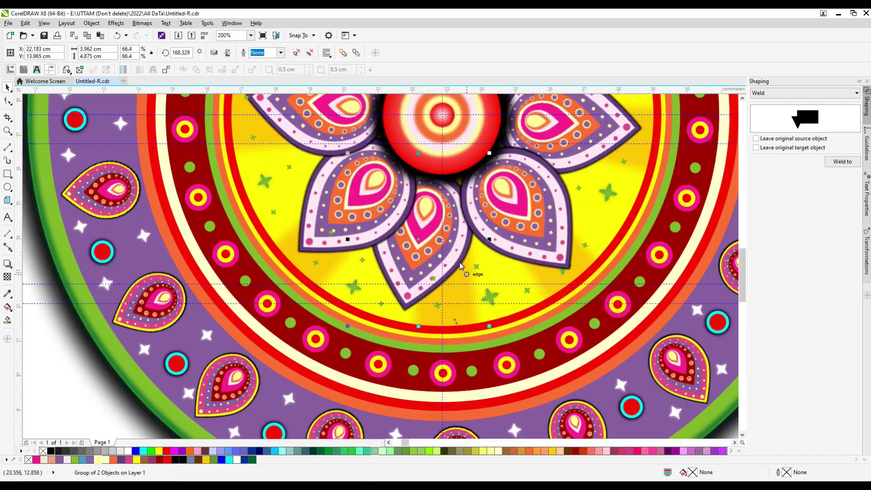
drag(463, 263, 497, 330)
scroll(496, 330, down, 4)
drag(508, 263, 126, 291)
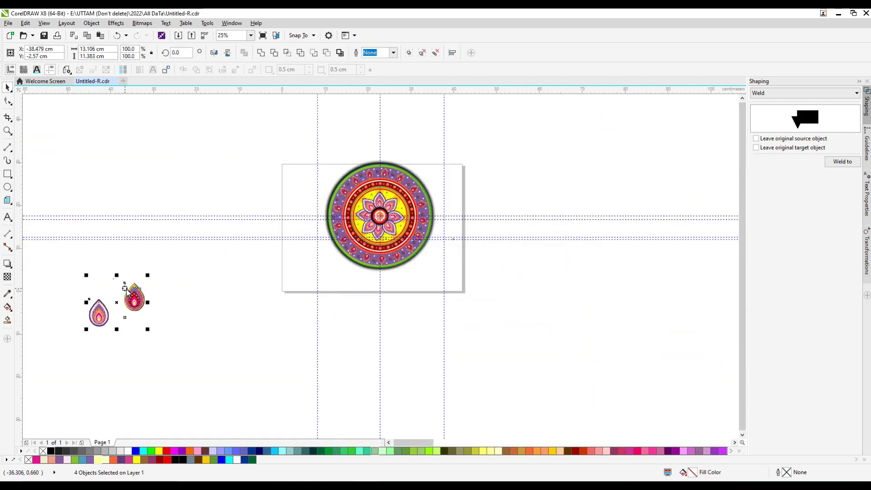
scroll(525, 233, up, 2)
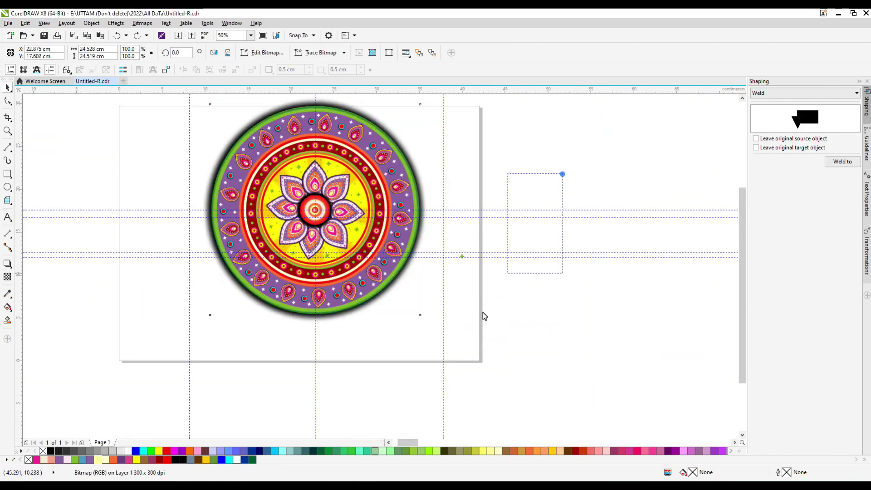
Step: Delete the leftover green star beside the mandala and the guidelines crossing the page
drag(472, 254, 480, 217)
key(Delete)
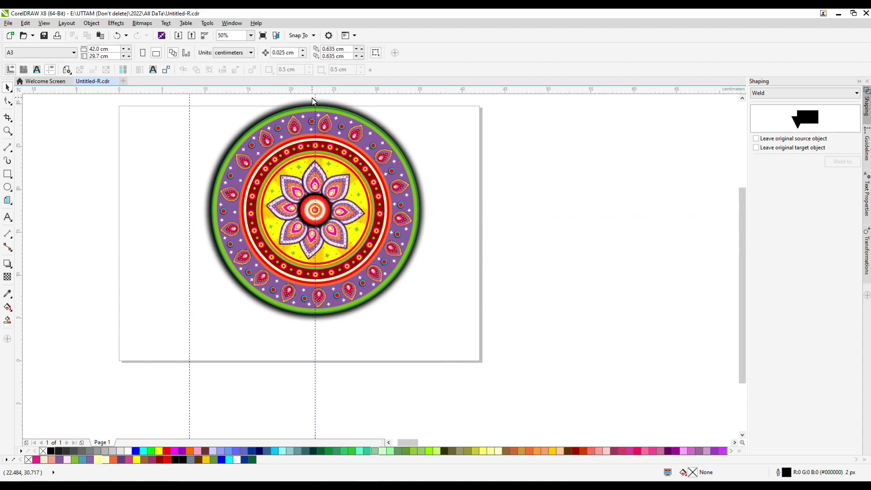
scroll(316, 335, down, 1)
Step: Move all the mandala's objects to the middle of the page and scale them down to about 17.4 cm wide
key(ctrl+a)
scroll(294, 236, up, 2)
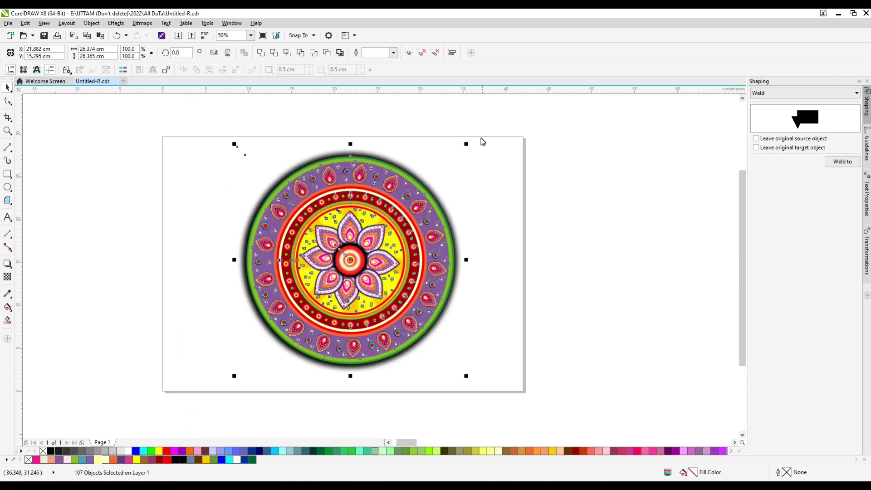
scroll(555, 168, down, 2)
scroll(569, 385, up, 1)
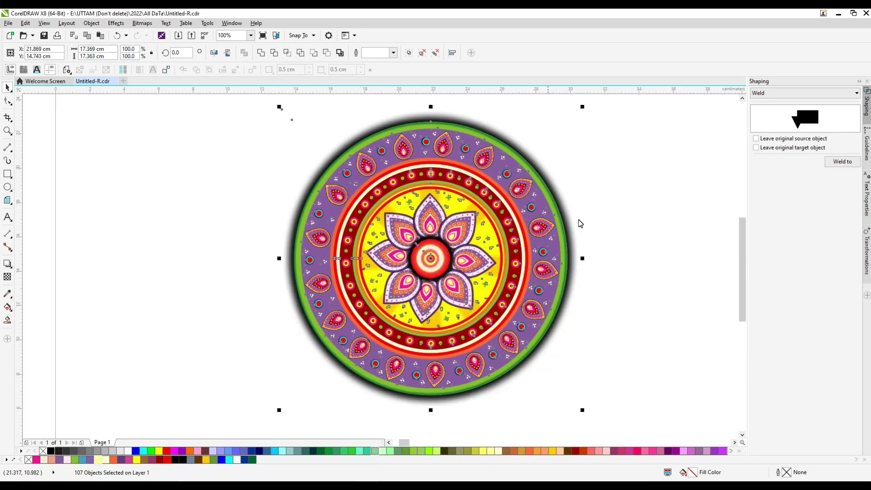
click(700, 195)
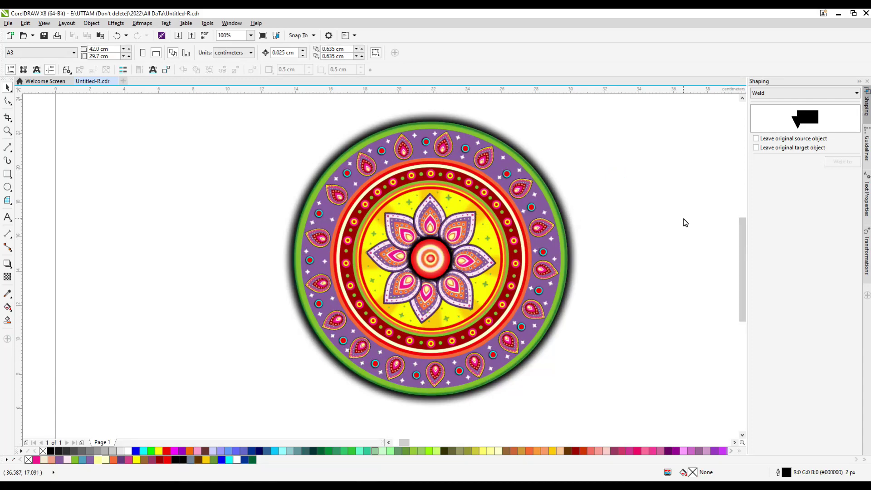